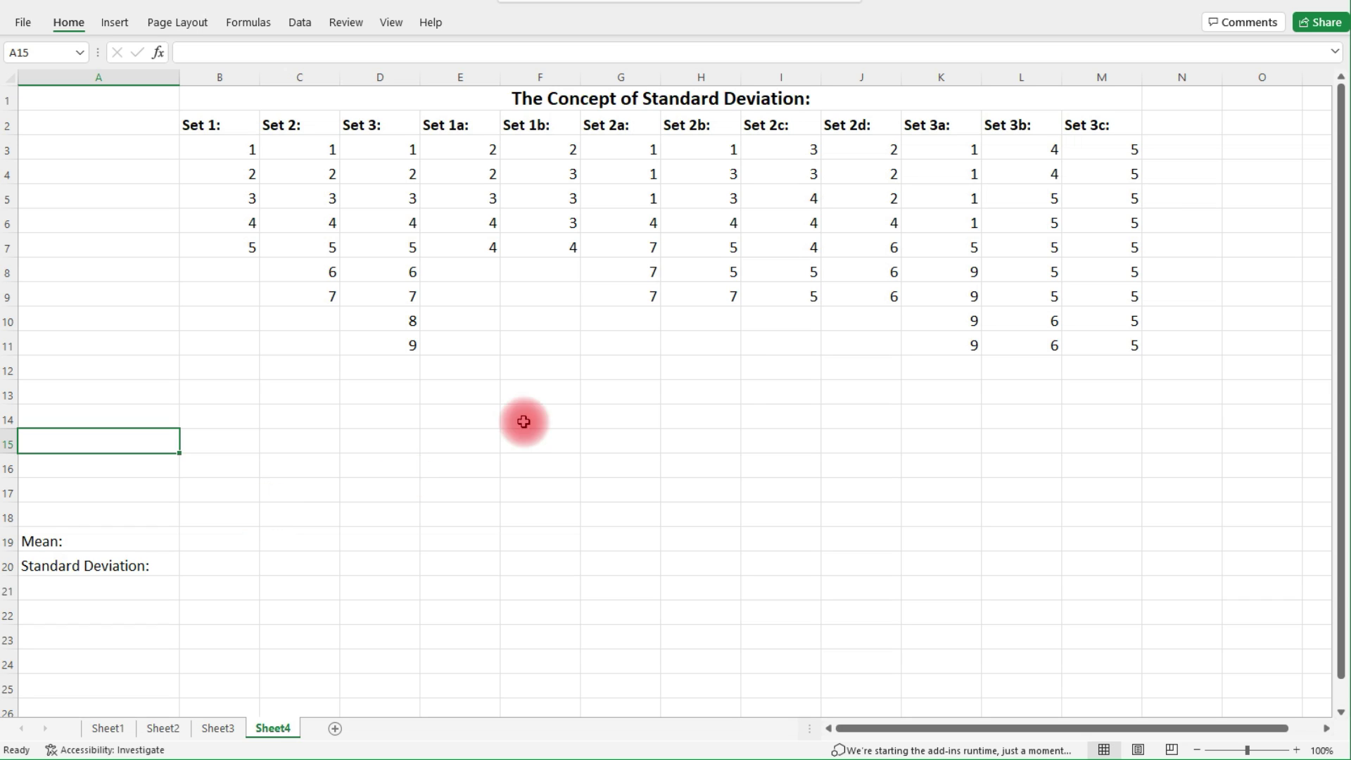
Step: Enter Set 1's mean =AVERAGE(B3:B7) in B19 (3) and =STDEV.S(B3:B7) in B20 (1.581139)
left_click_drag(1097, 151, 1120, 339)
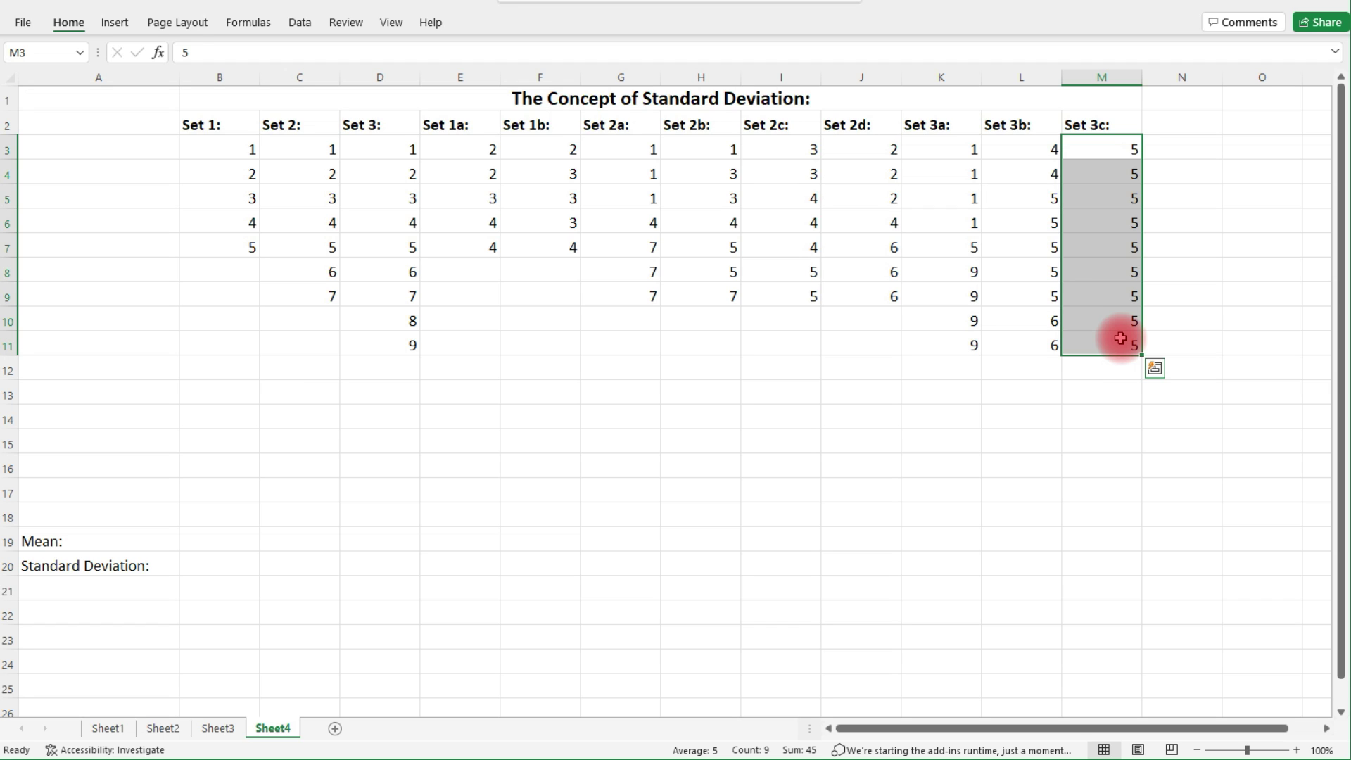
left_click(230, 535)
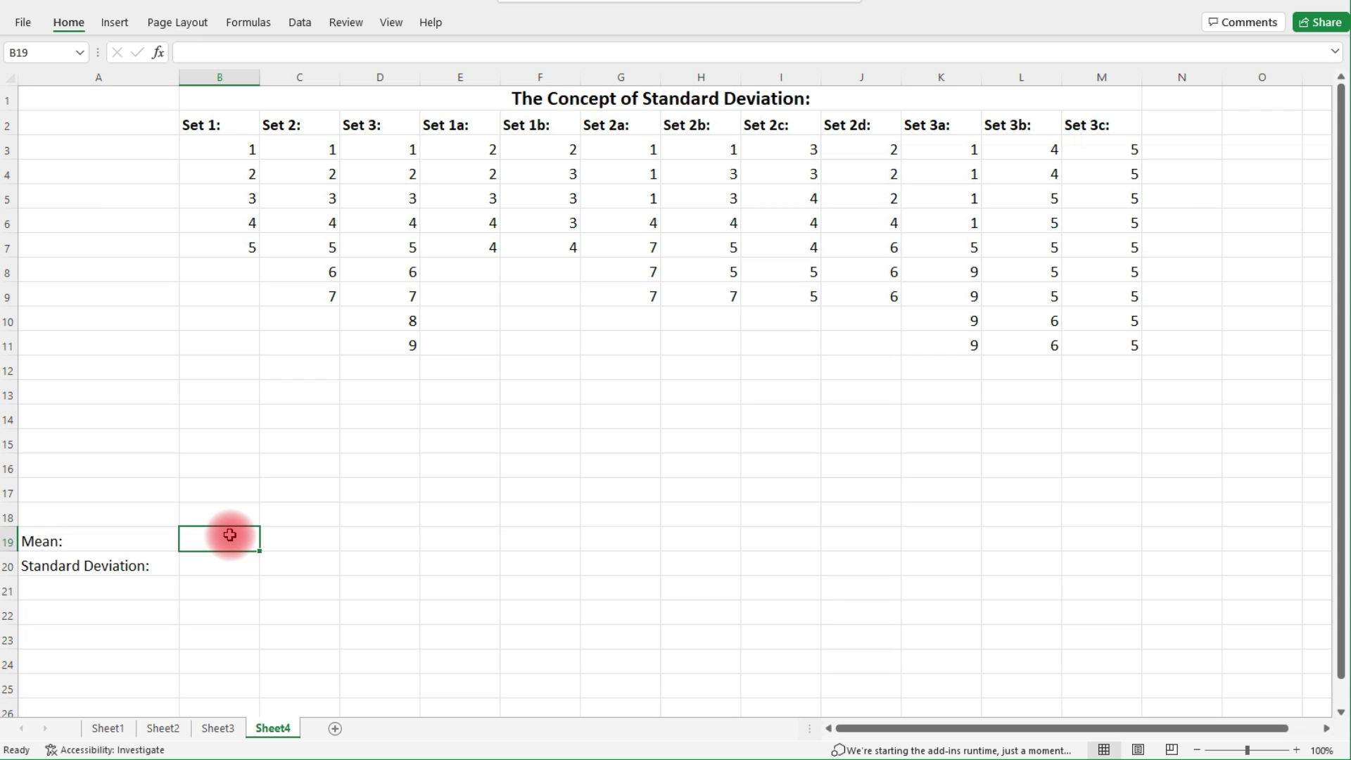
type("=")
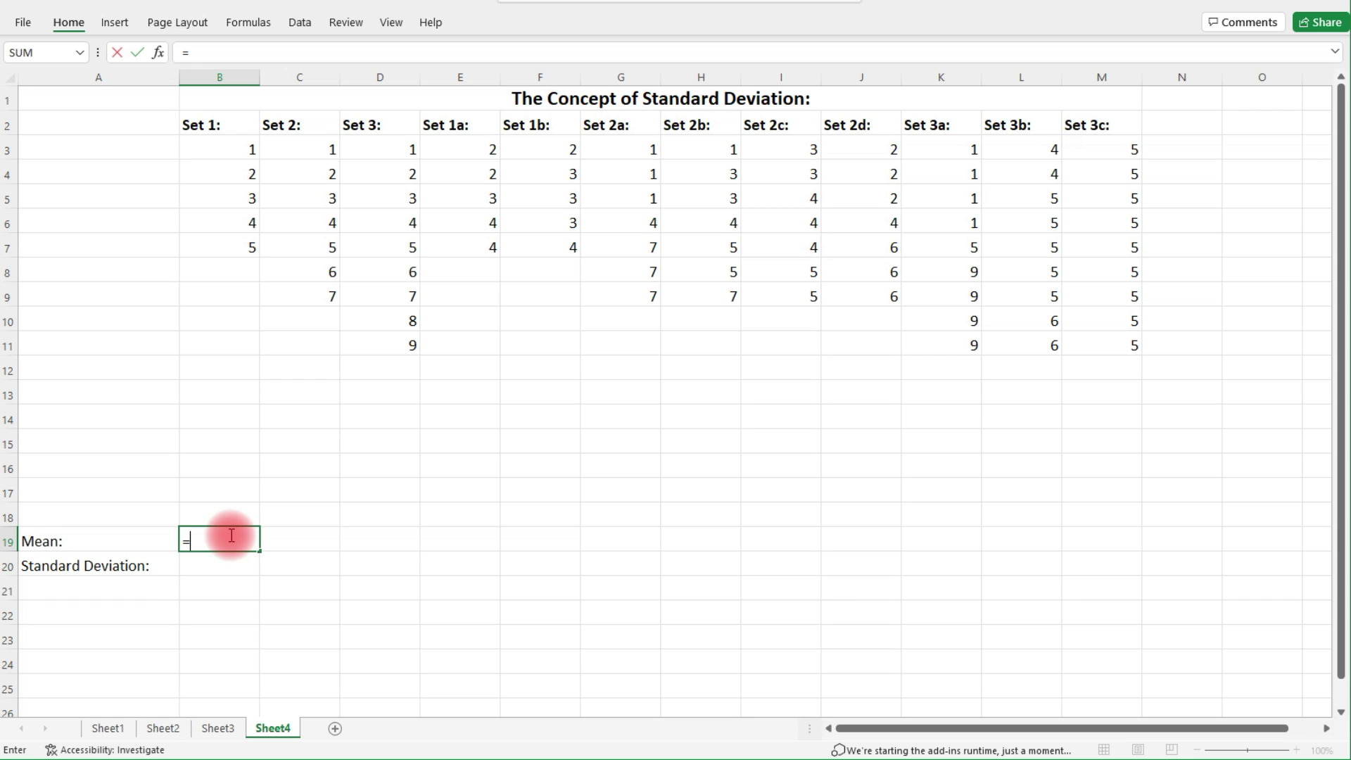
type("average(")
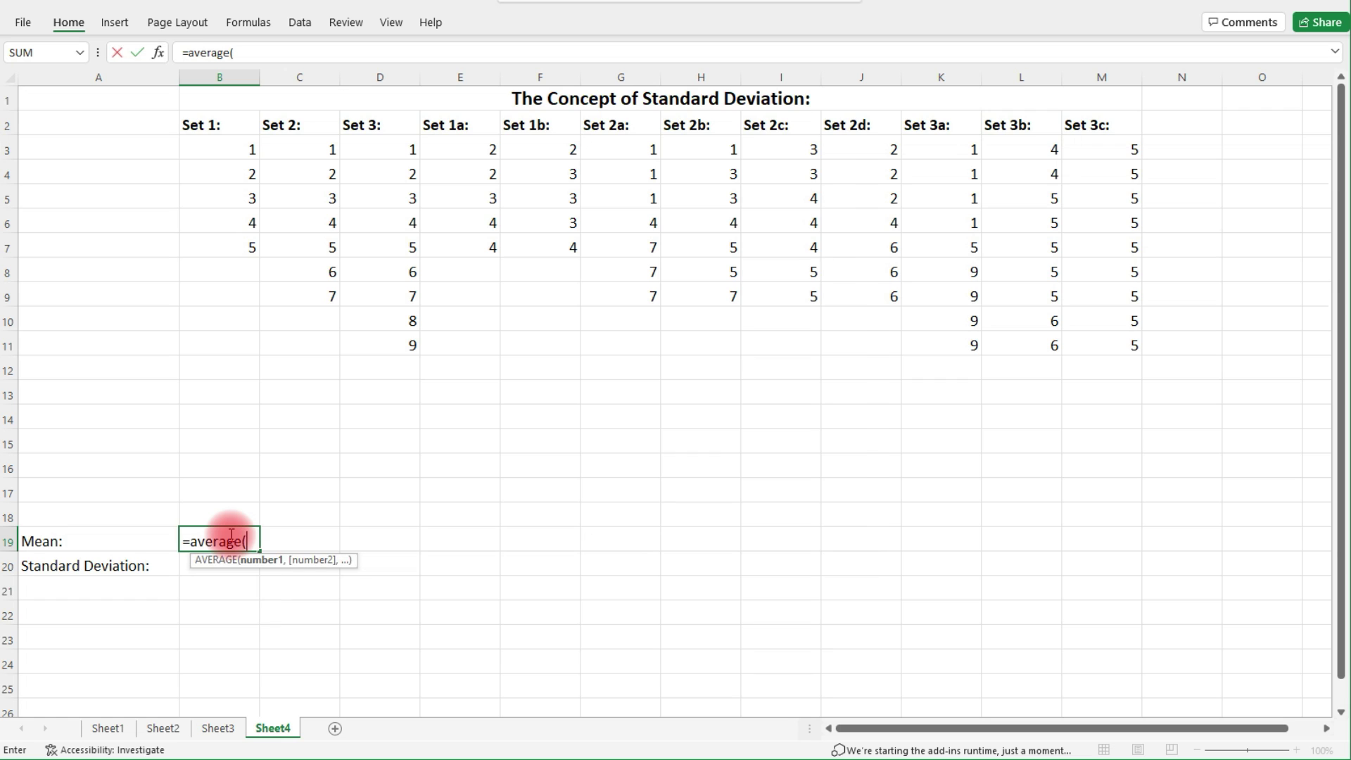
left_click_drag(233, 151, 228, 241)
type(")")
key("Return")
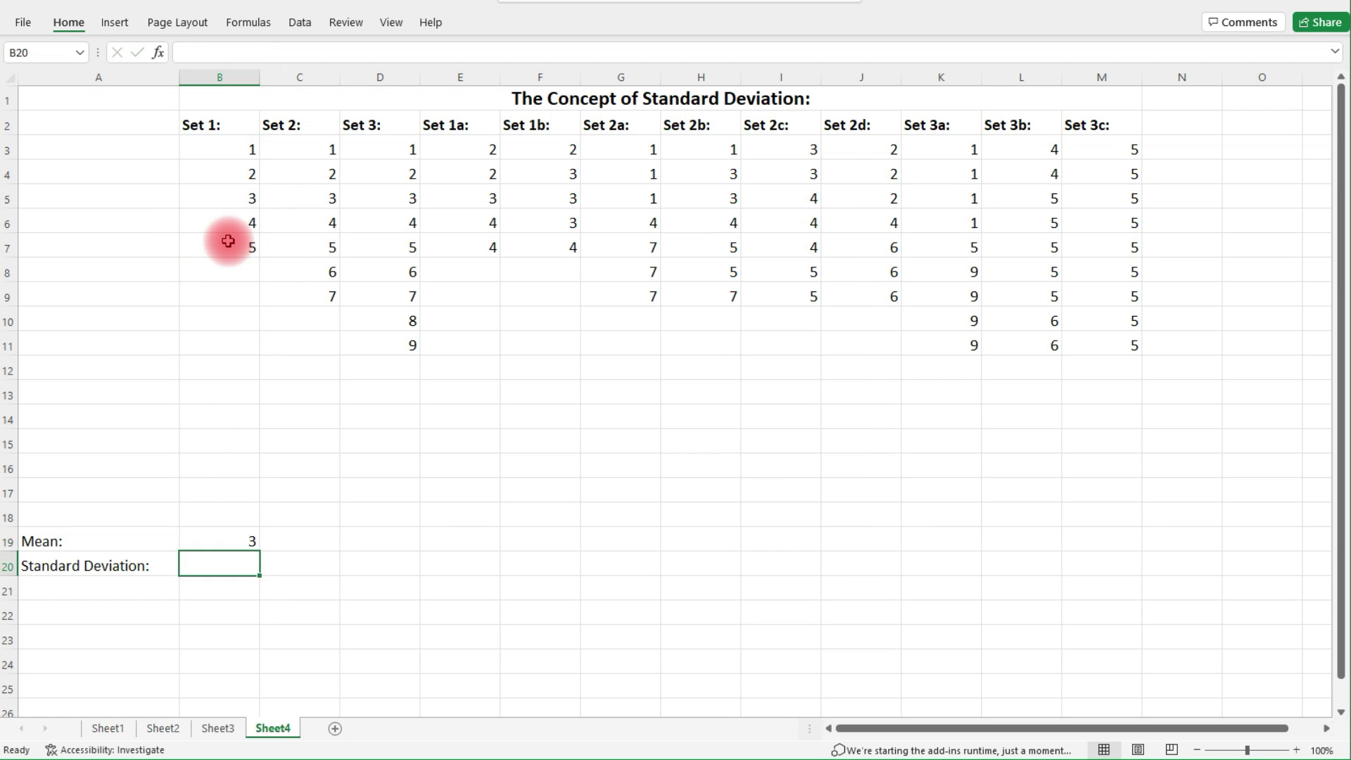
left_click(229, 199)
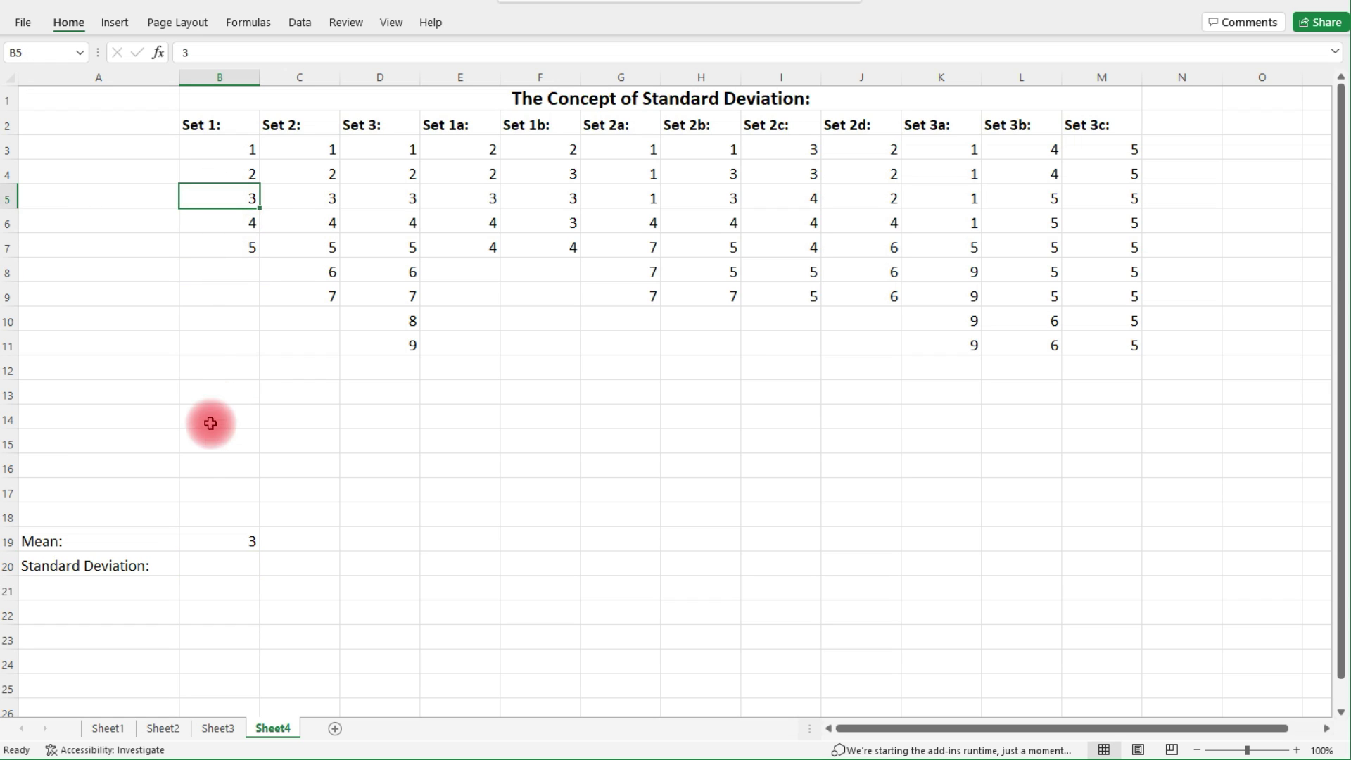
left_click(226, 568)
type("=st")
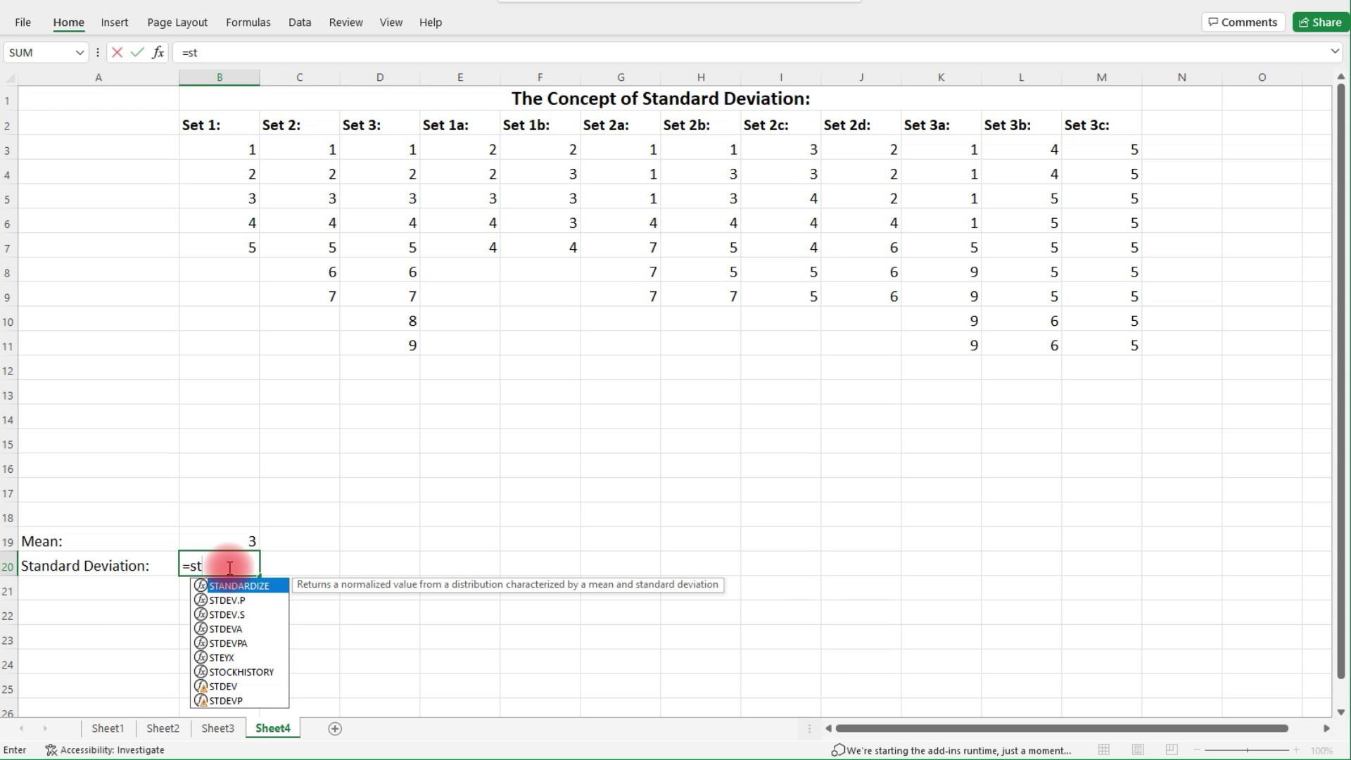
type("dev.s(")
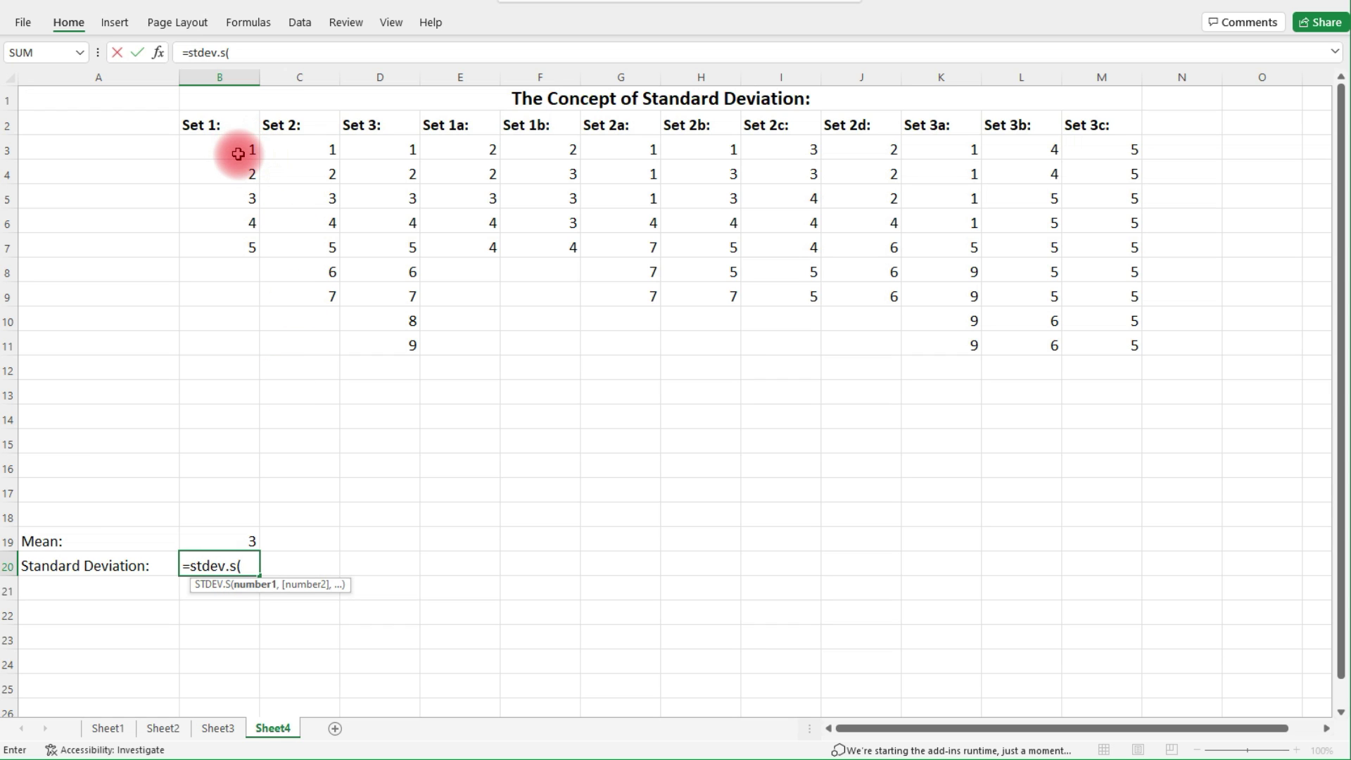
left_click_drag(239, 148, 254, 247)
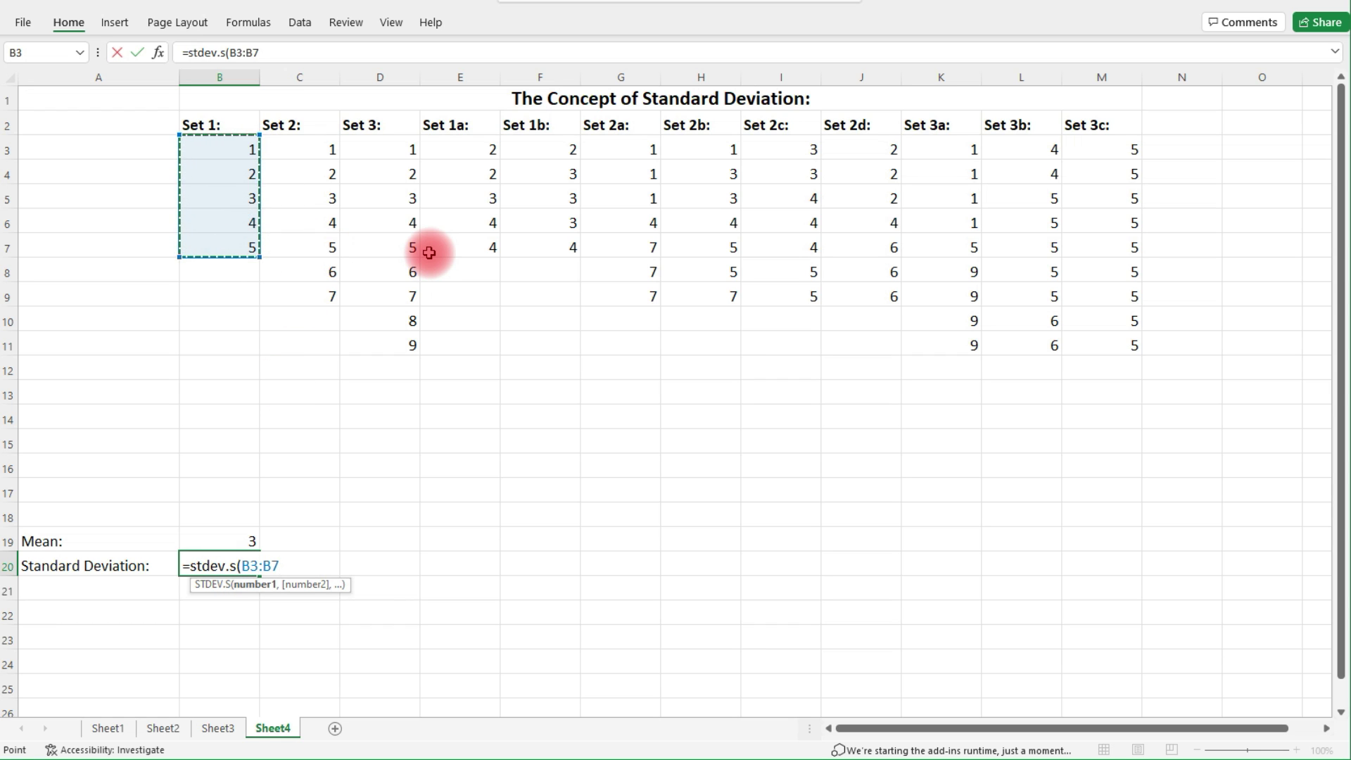
key("Return")
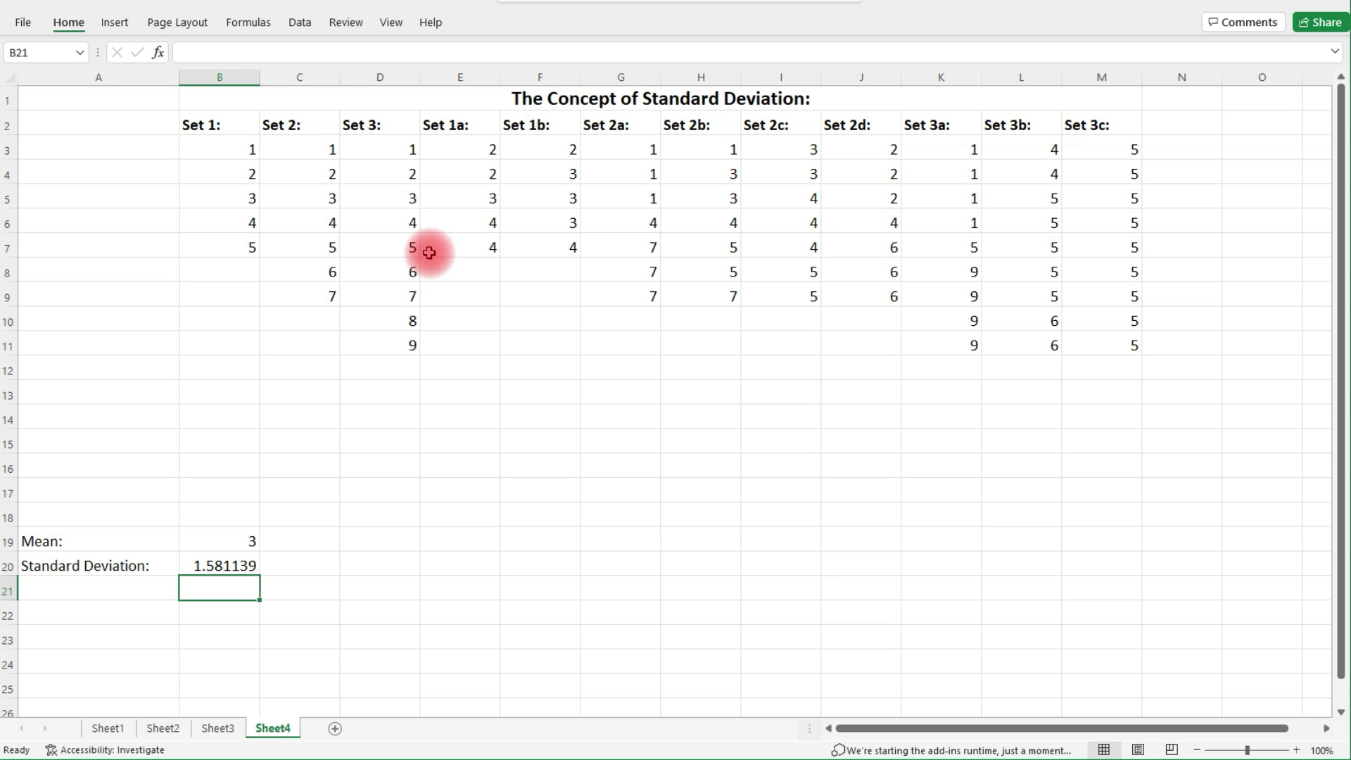
Step: Enter Set 2's mean =AVERAGE(C3:C9) in C19 (4) and =STDEV.S(C3:C9) in C20 (2.160247)
left_click(316, 540)
type("=average(")
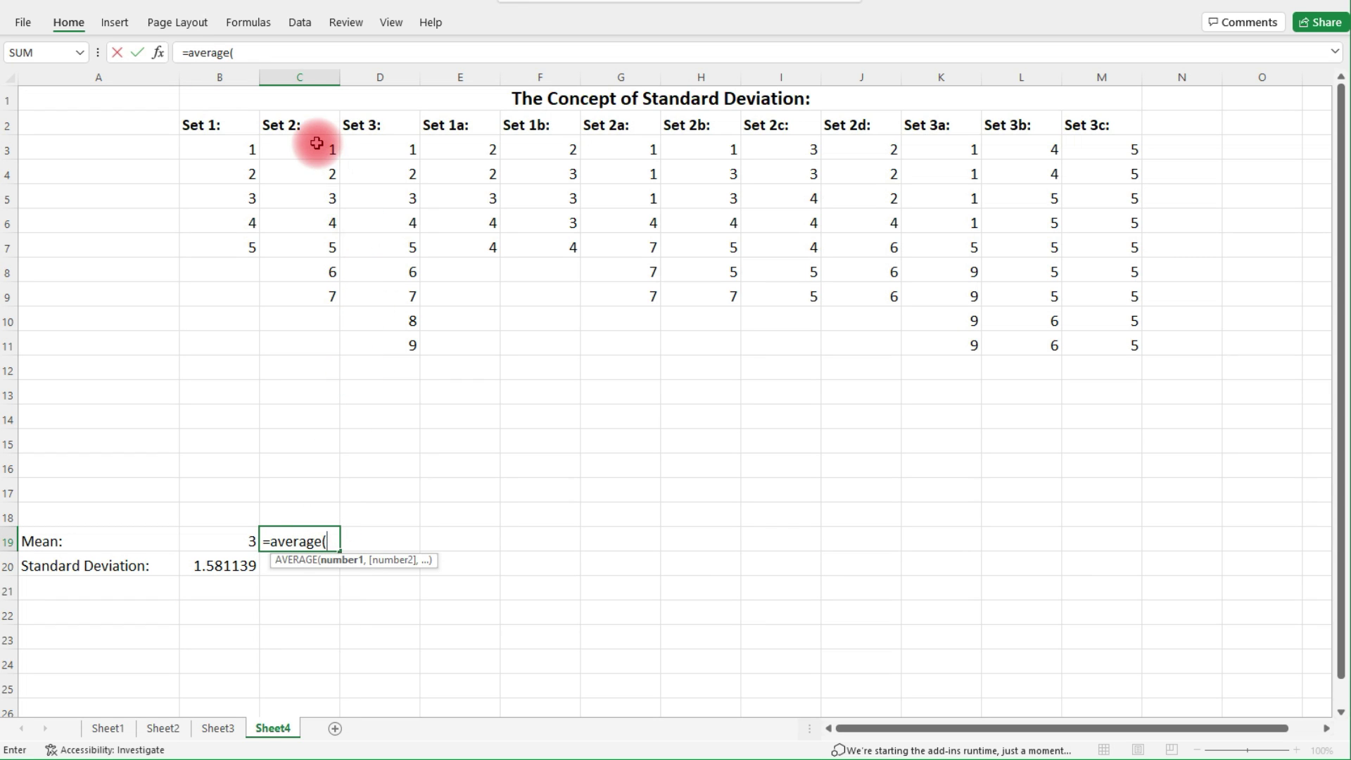
left_click_drag(314, 145, 316, 288)
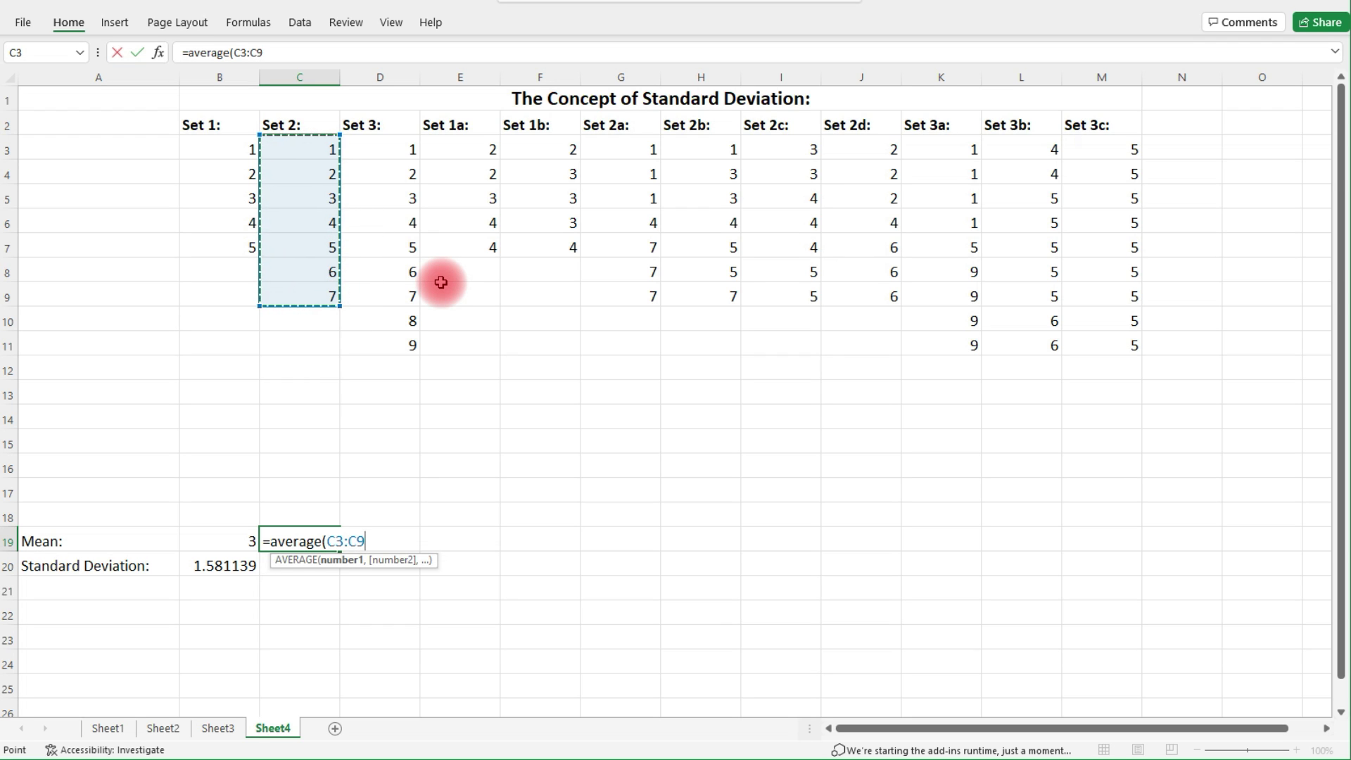
type(")")
key("Return")
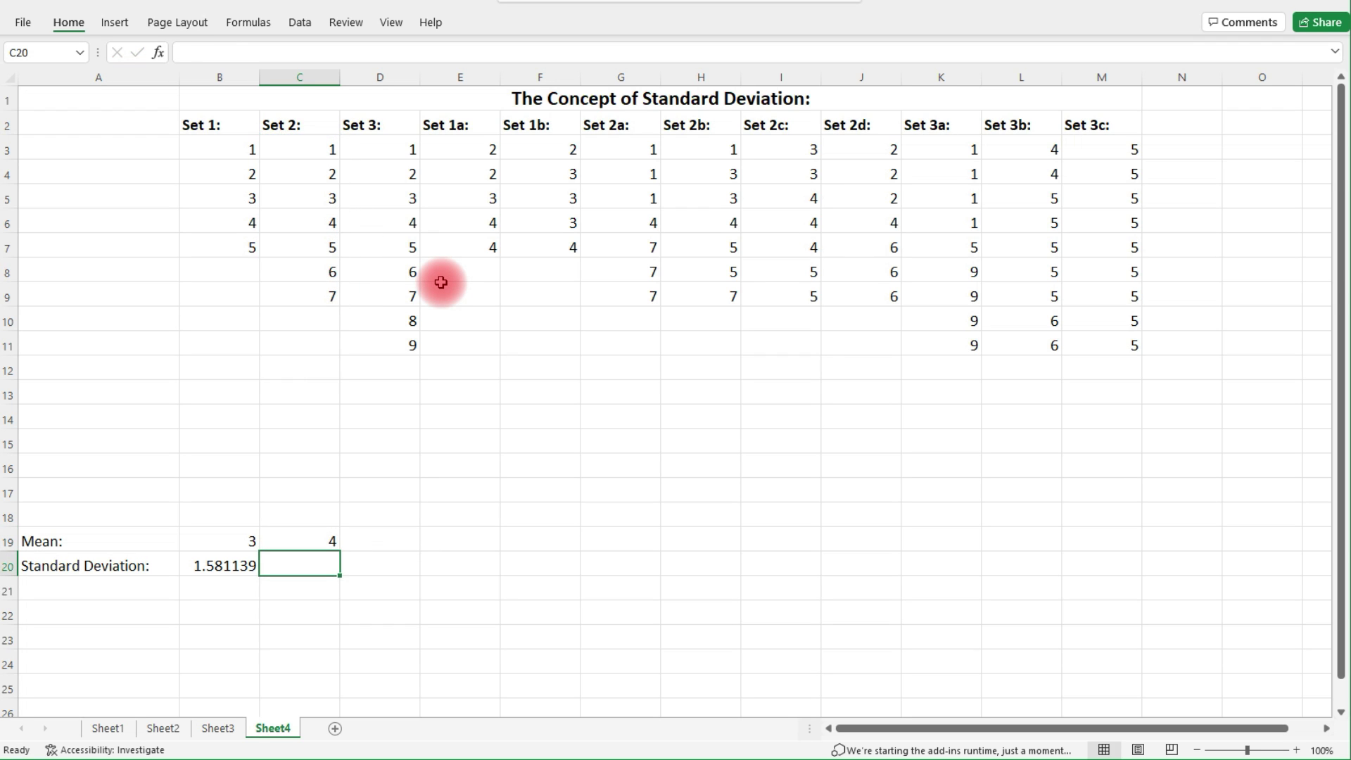
type("=stdev.s")
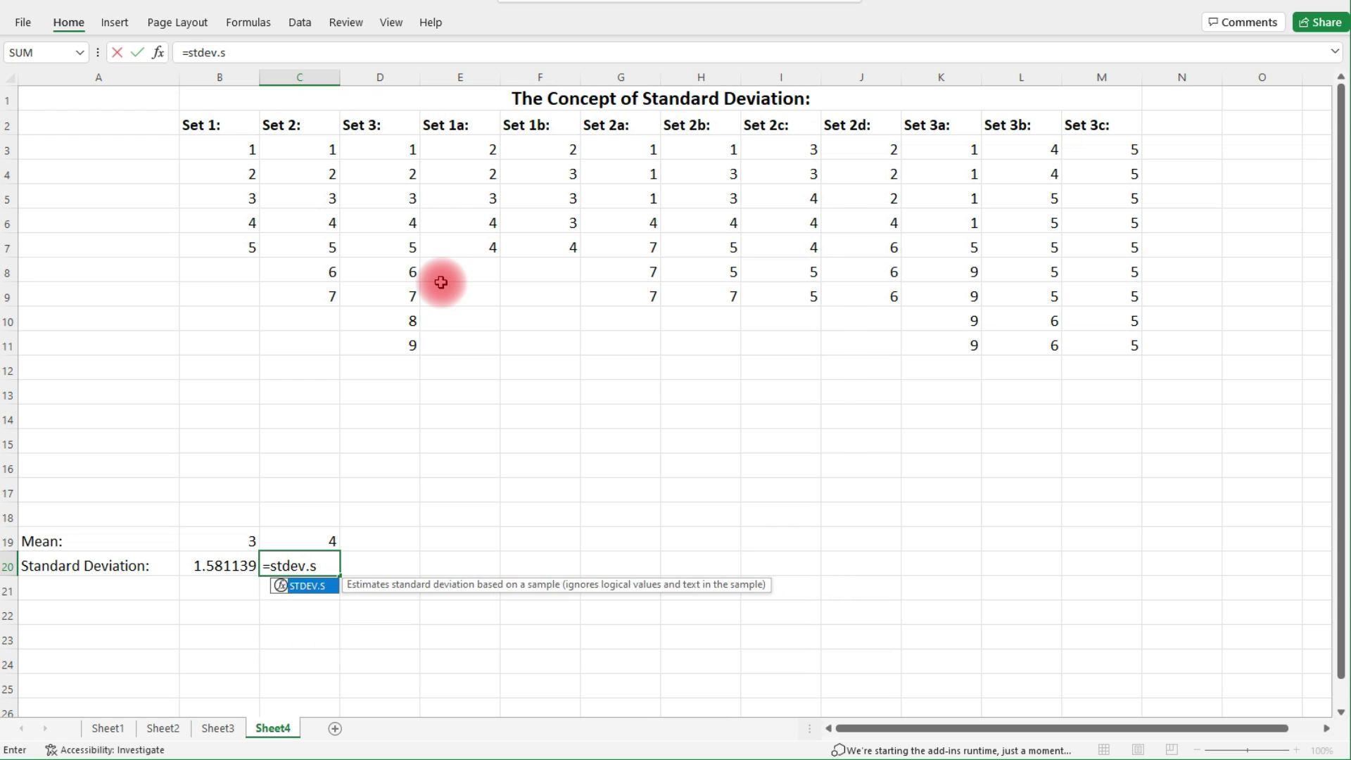
type("(")
left_click_drag(326, 149, 321, 285)
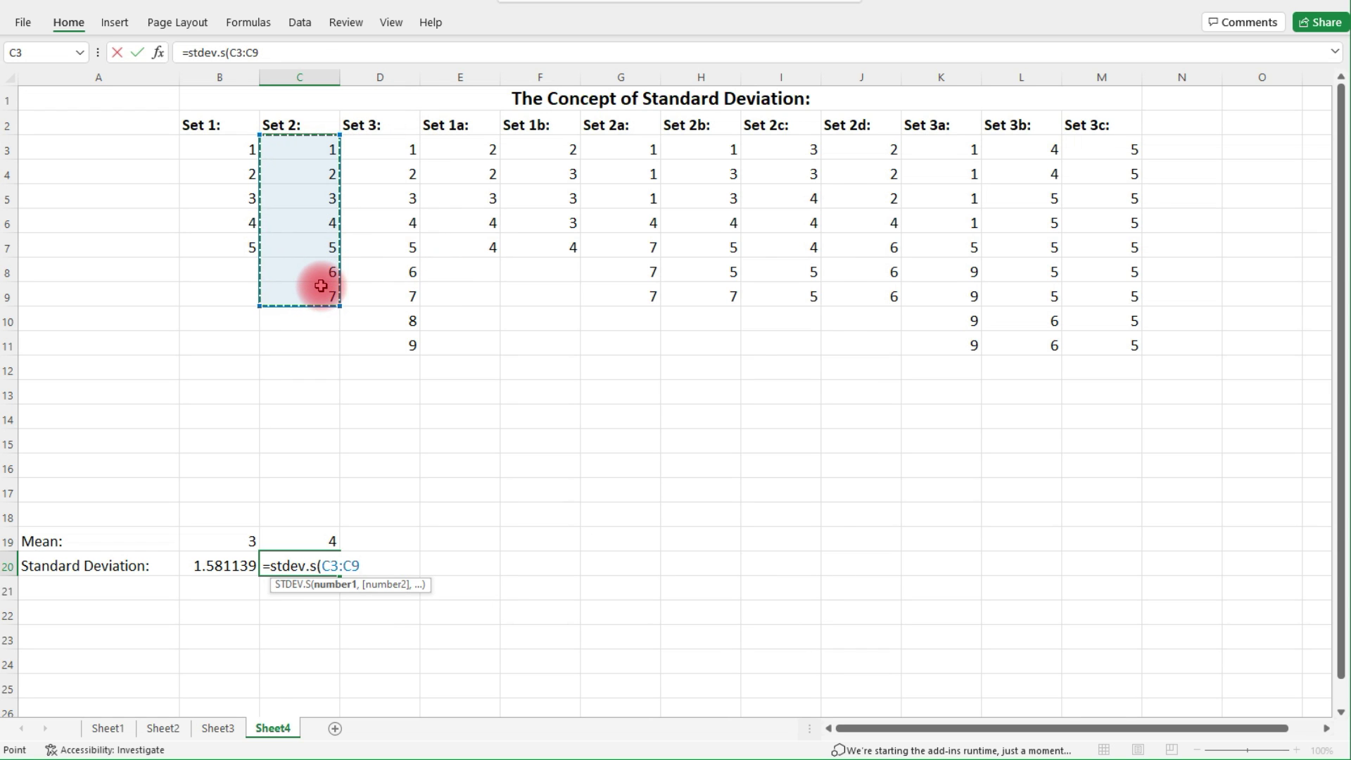
type(")")
key("Return")
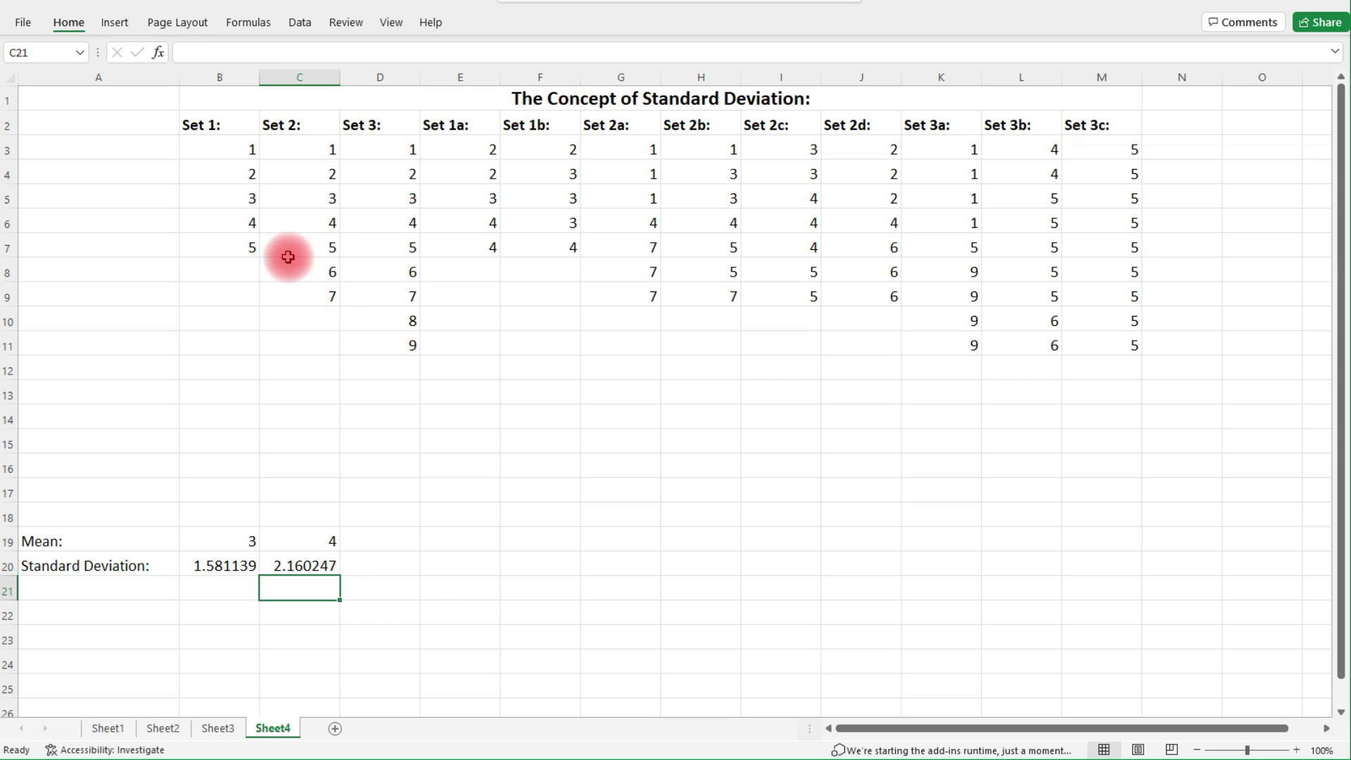
left_click(247, 197)
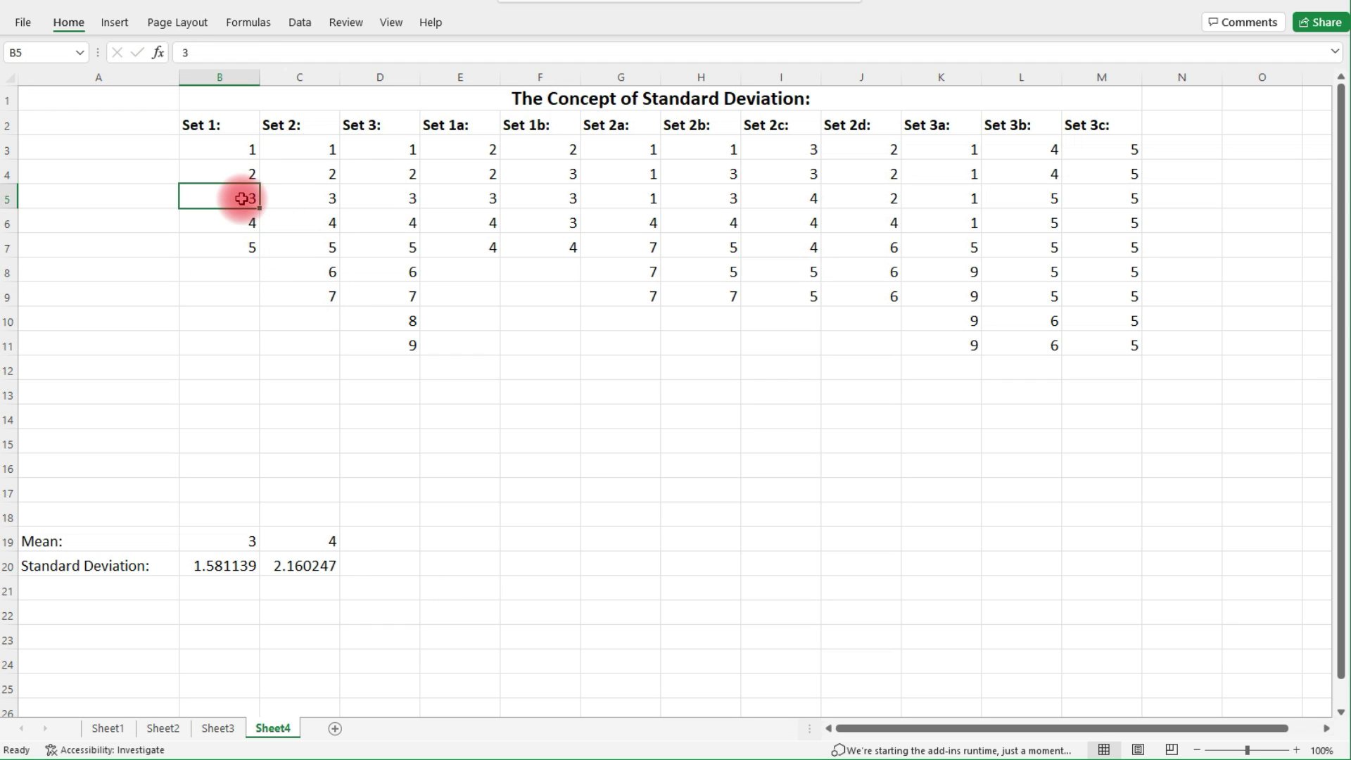
left_click(247, 147)
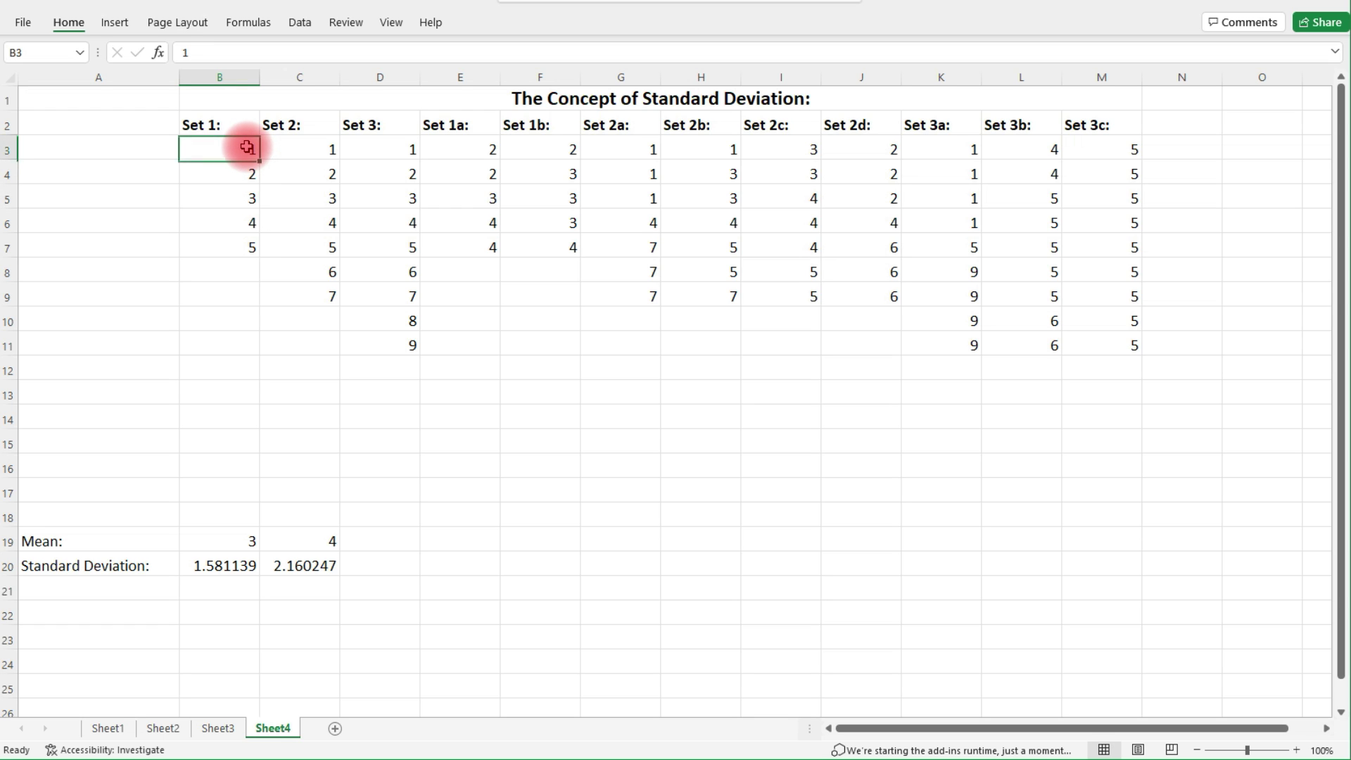
left_click(247, 243)
left_click(247, 197)
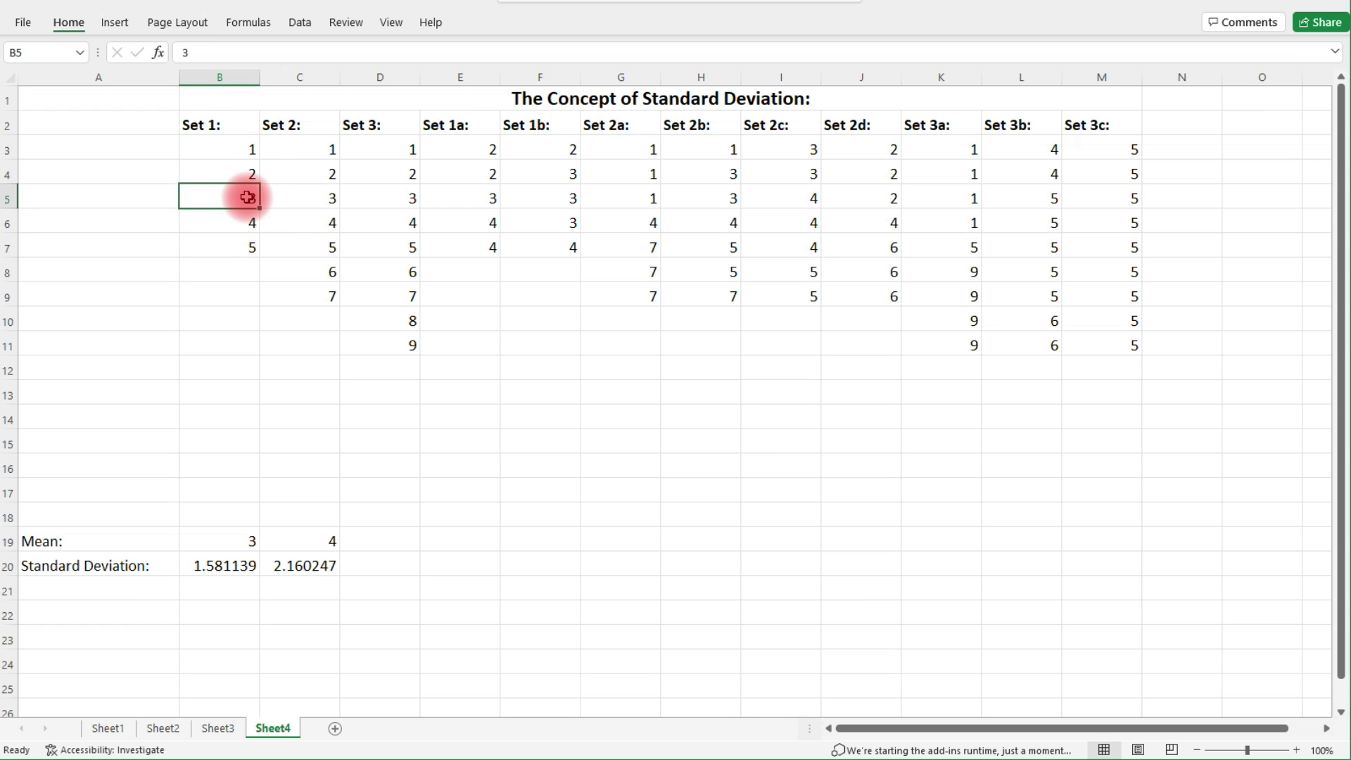
left_click(247, 147)
left_click(243, 194)
left_click(252, 243)
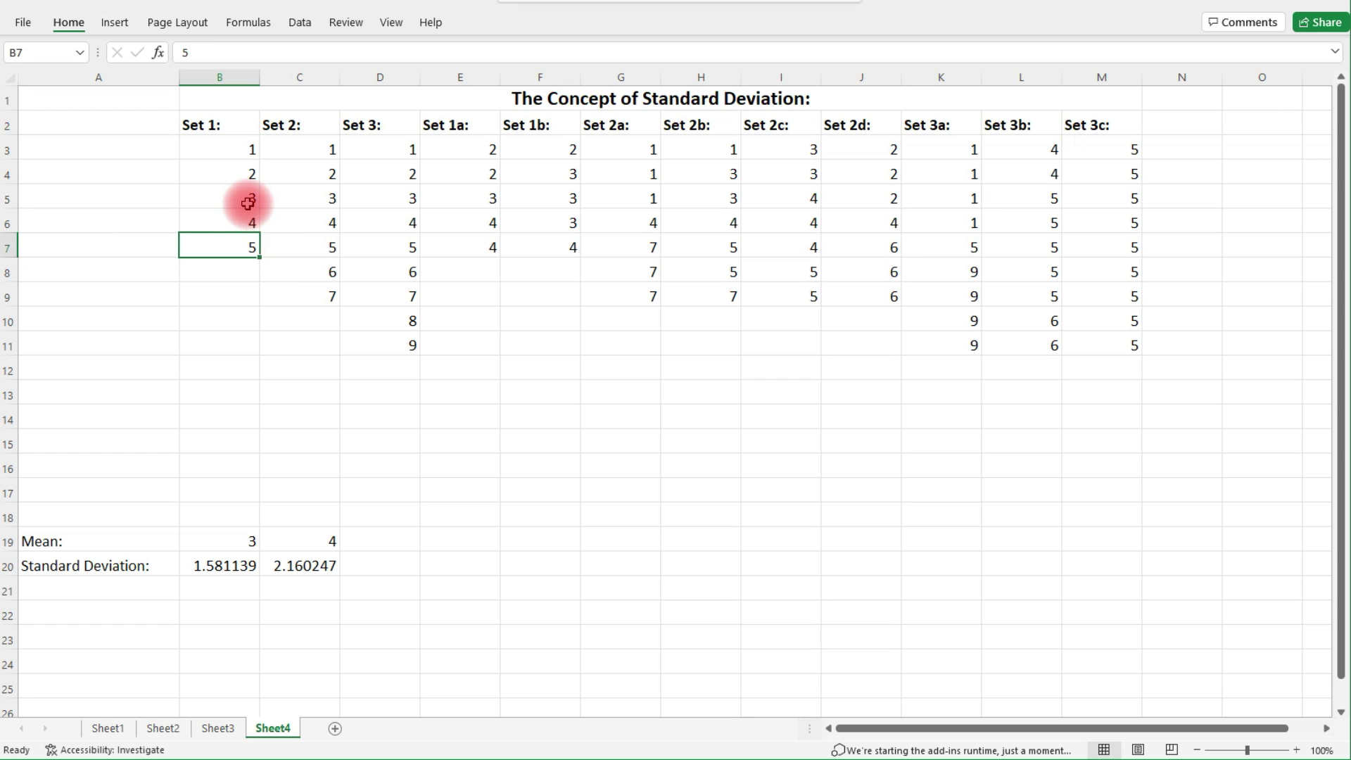
left_click(325, 221)
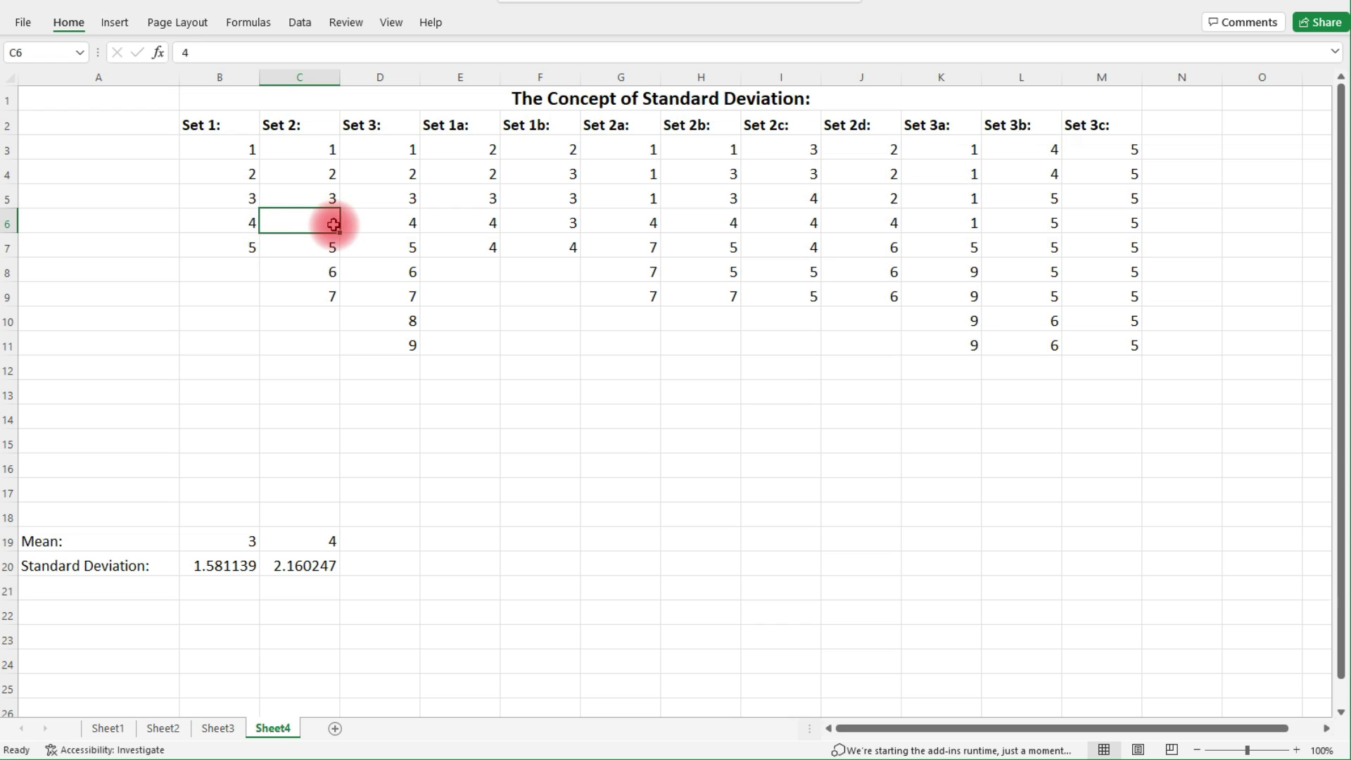
left_click(322, 150)
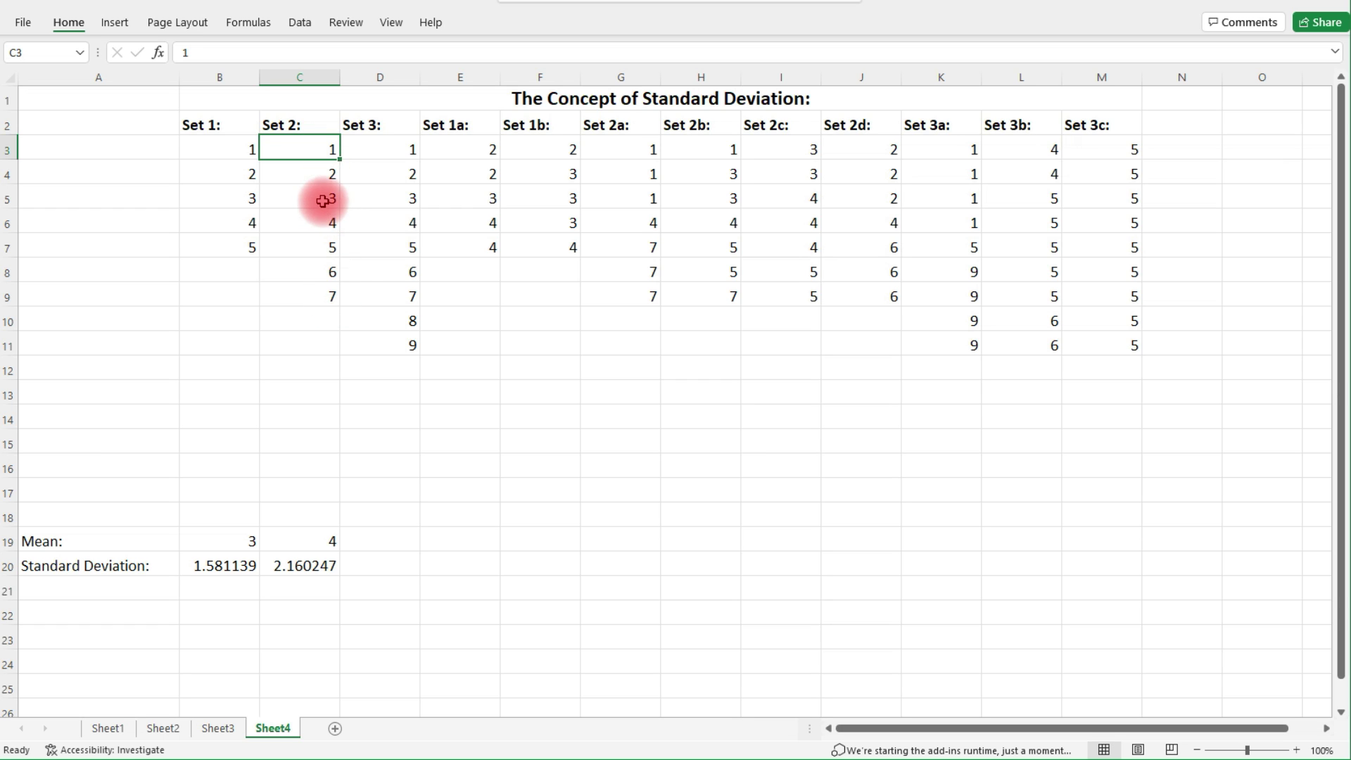
left_click(330, 291)
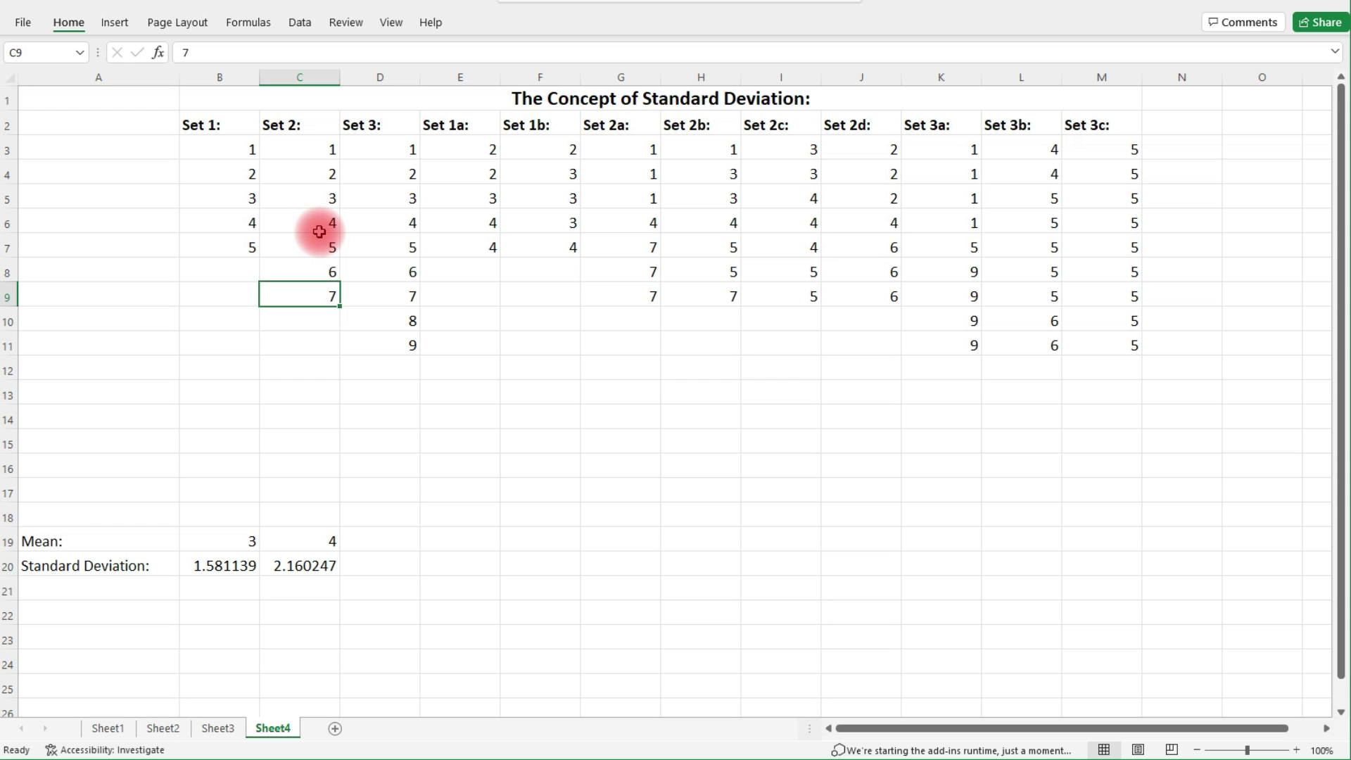
left_click(314, 568)
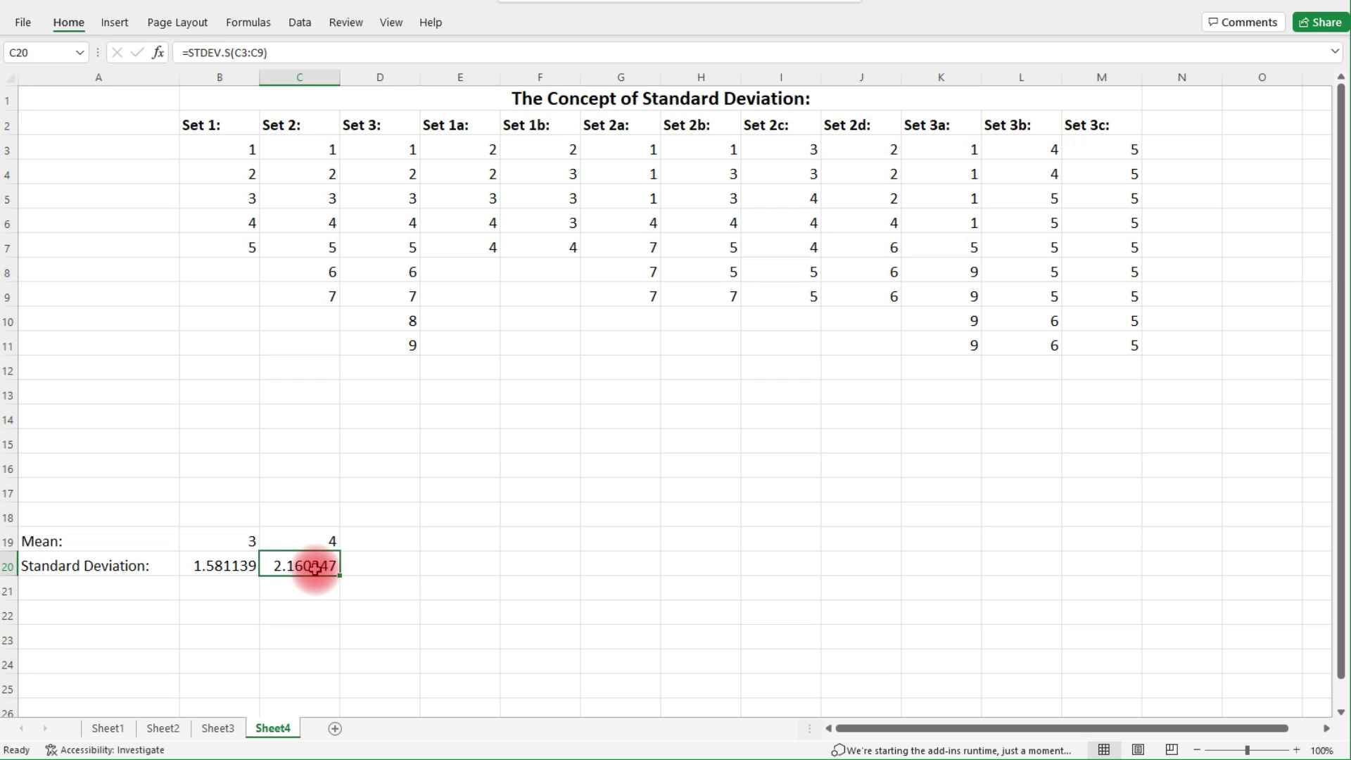
left_click(418, 245)
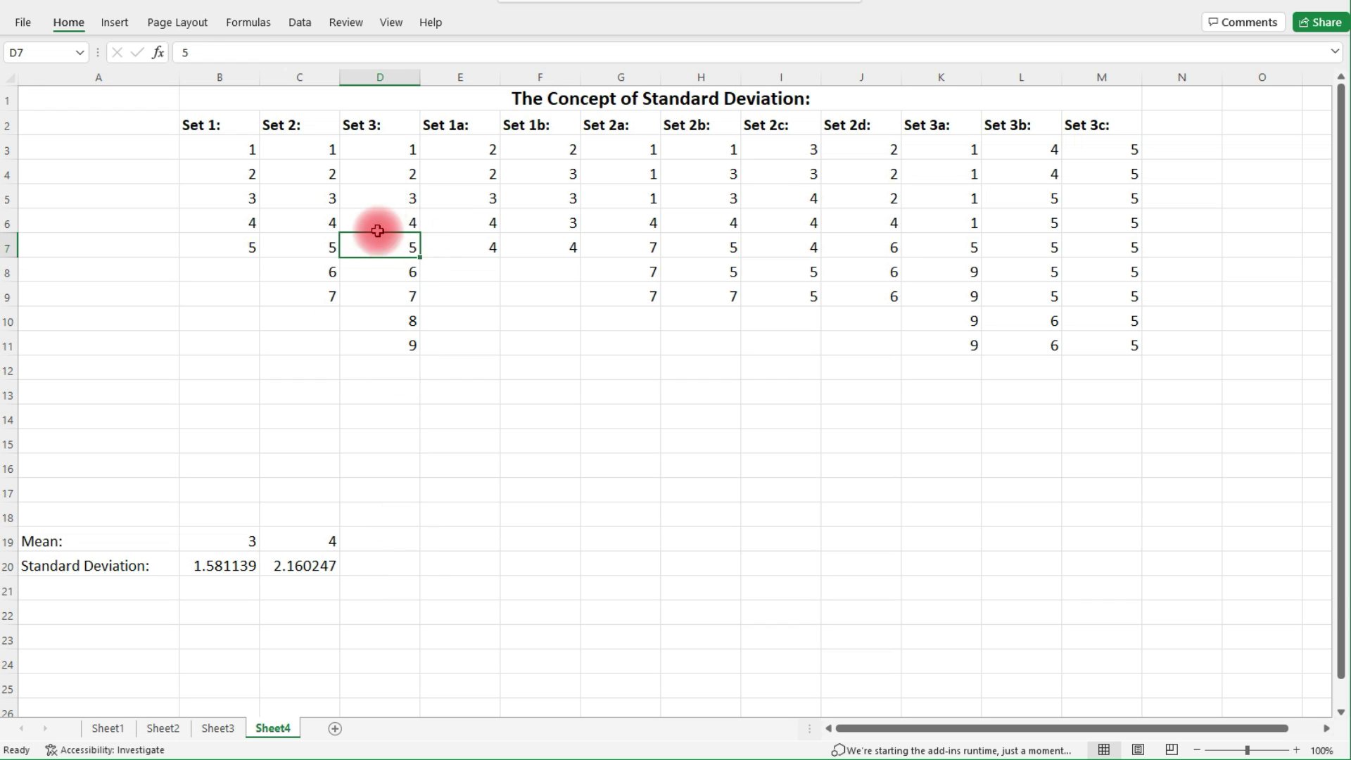
left_click(396, 150)
left_click(408, 344)
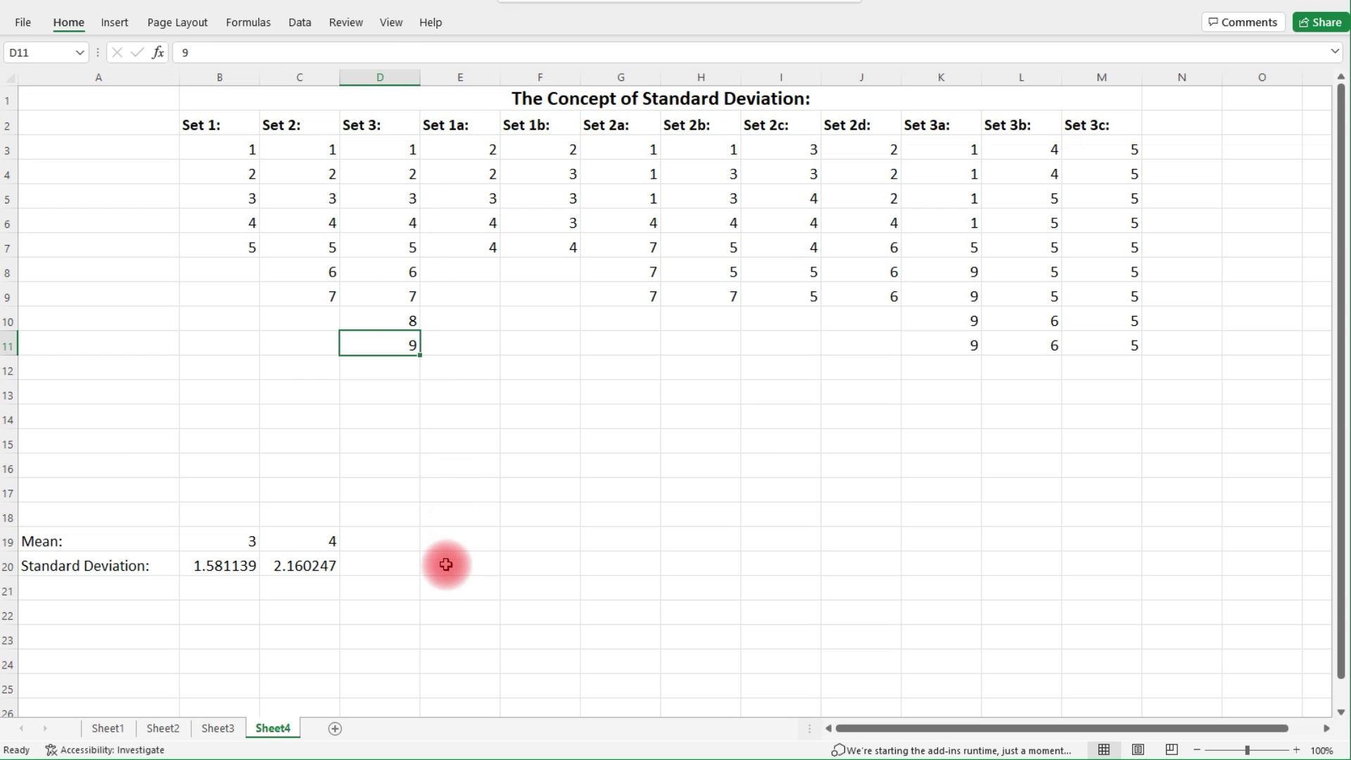
left_click(404, 543)
Step: Enter Set 3's AVERAGE and STDEV.S over D3:D11, giving a mean of 5 and 2.738613
type("=")
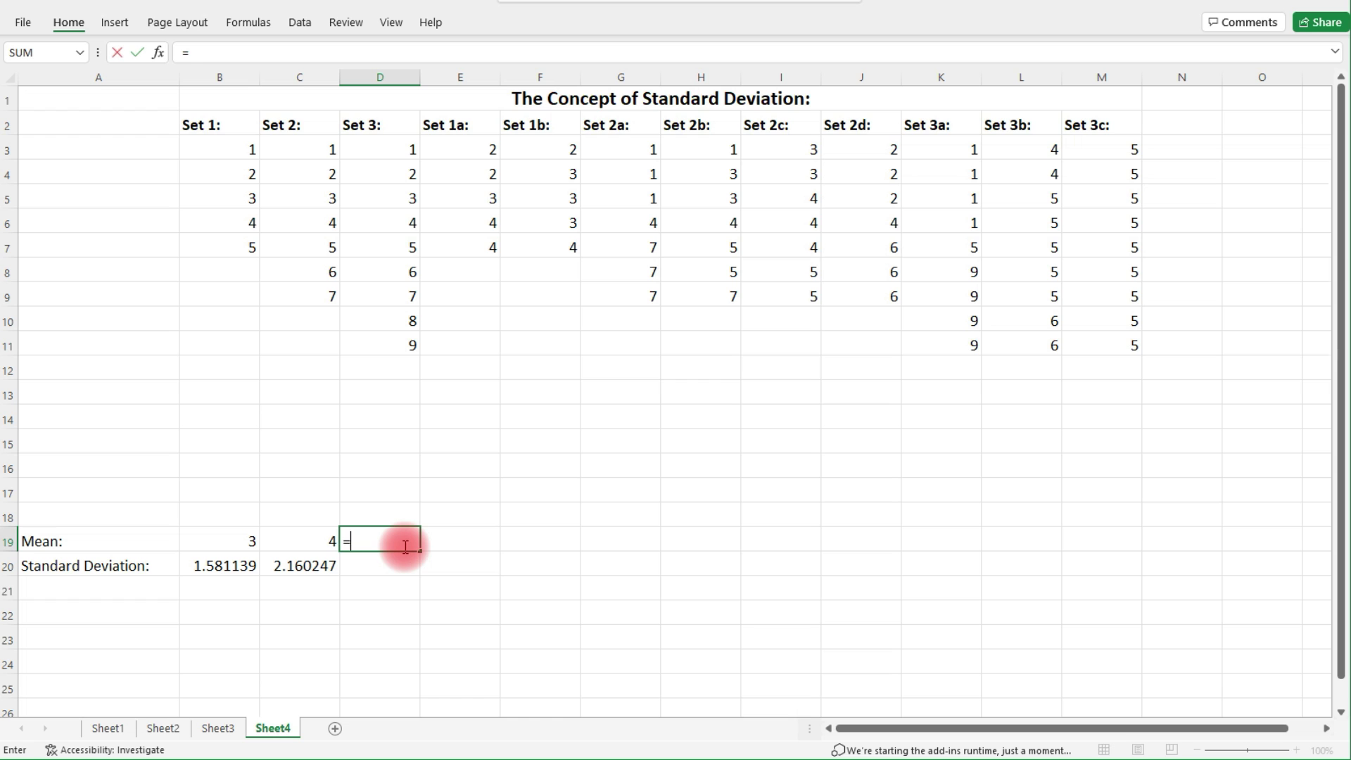
type("average(")
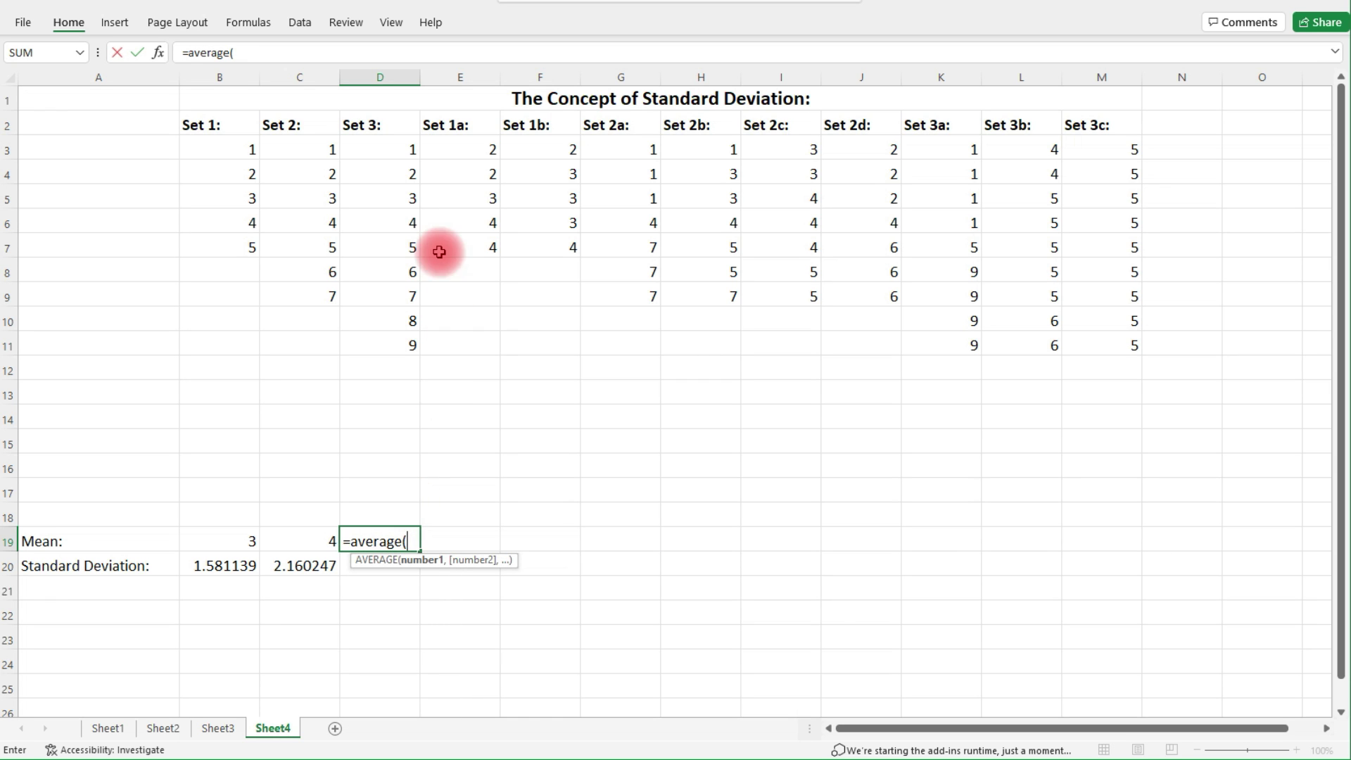
left_click_drag(385, 153, 399, 335)
key("Return")
type("=")
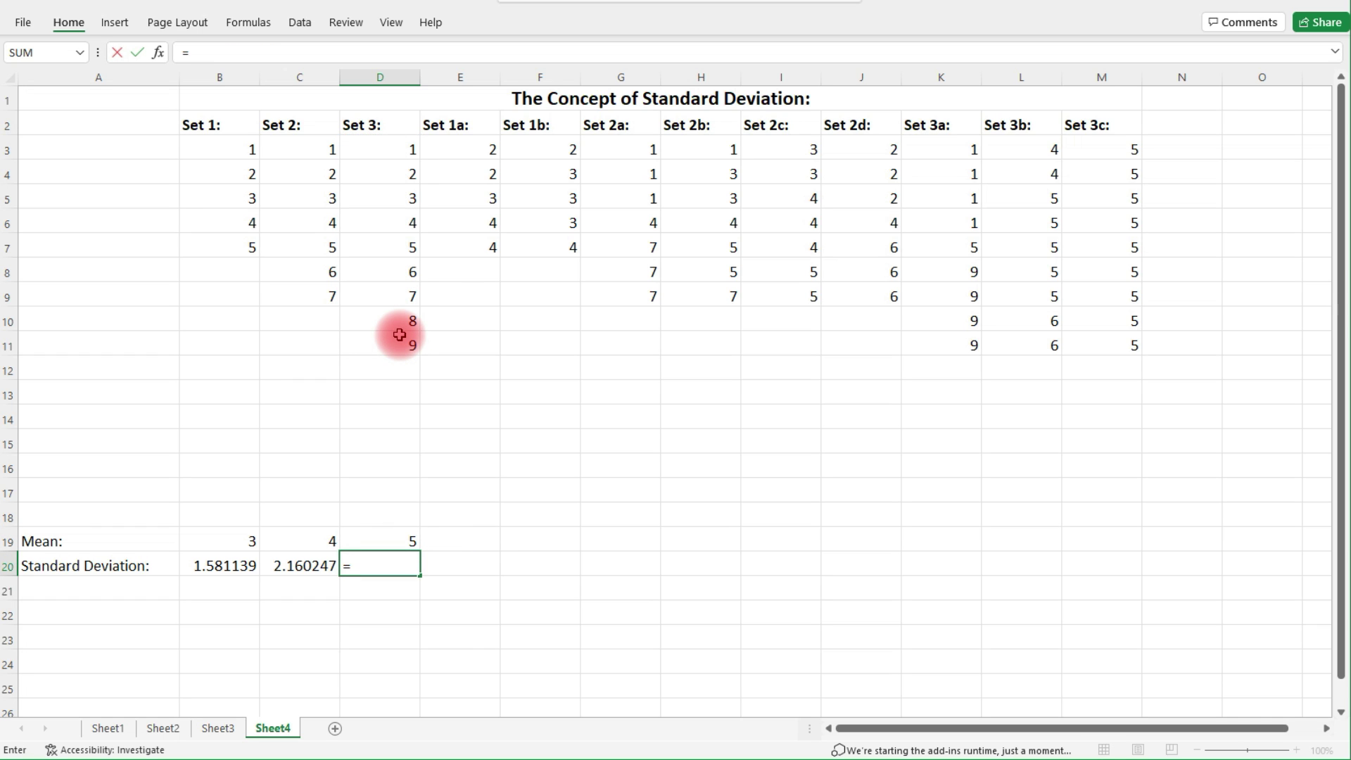
type("stdev/")
key("BackSpace")
type(".s")
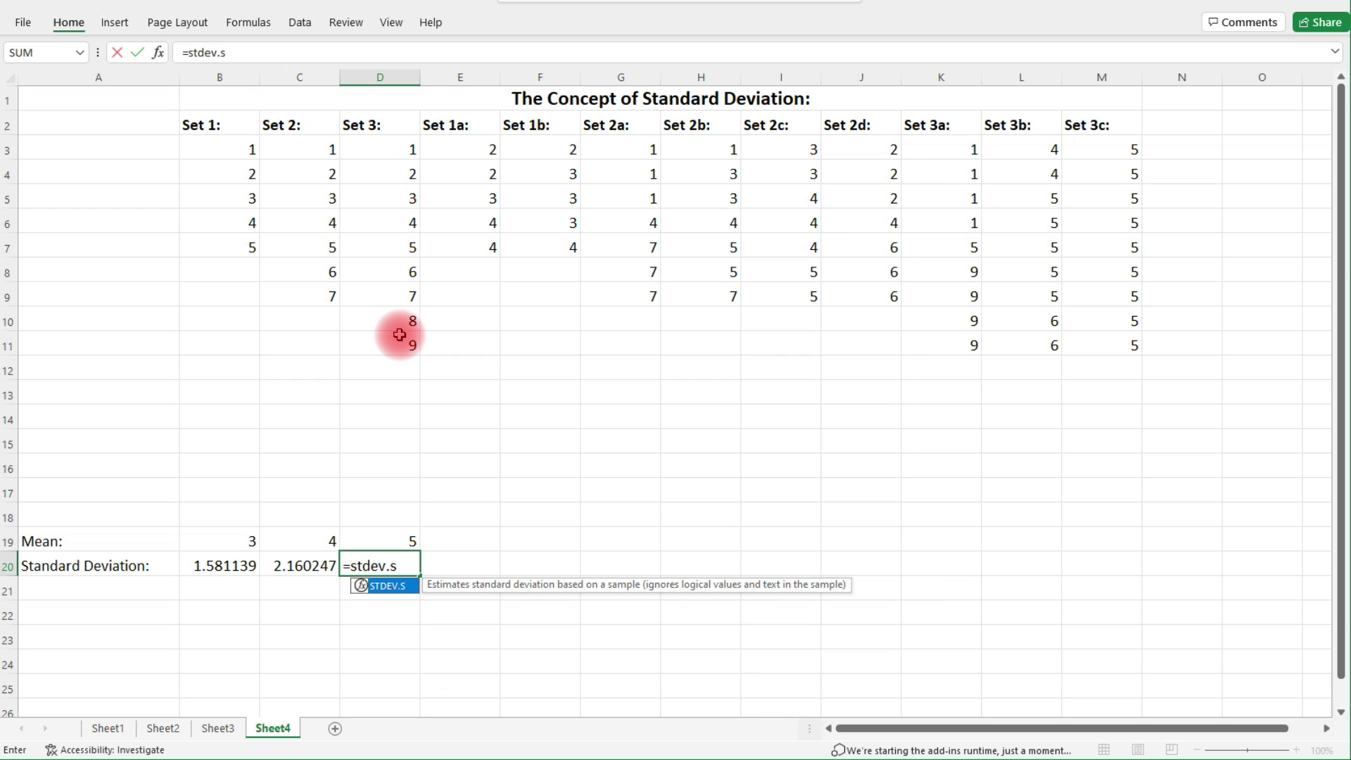
type("(")
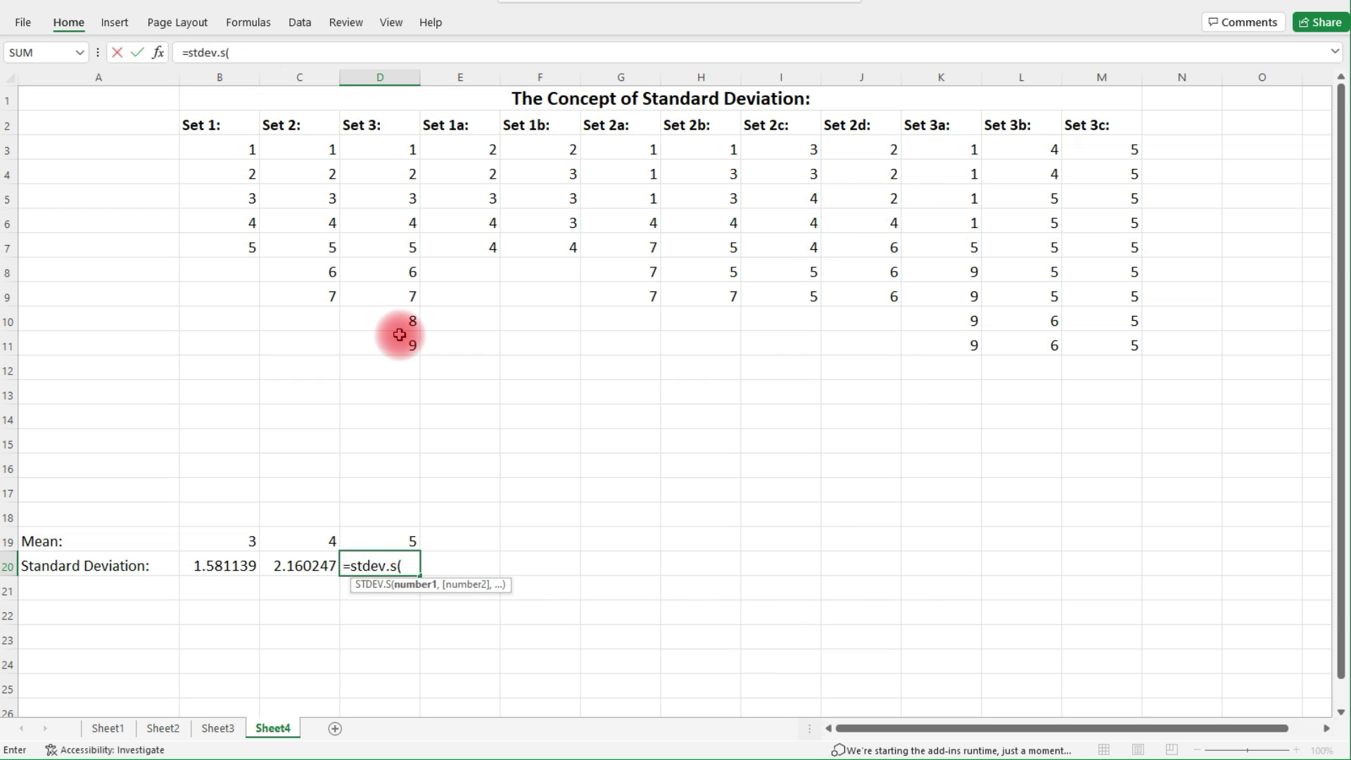
left_click_drag(407, 149, 396, 339)
key("Return")
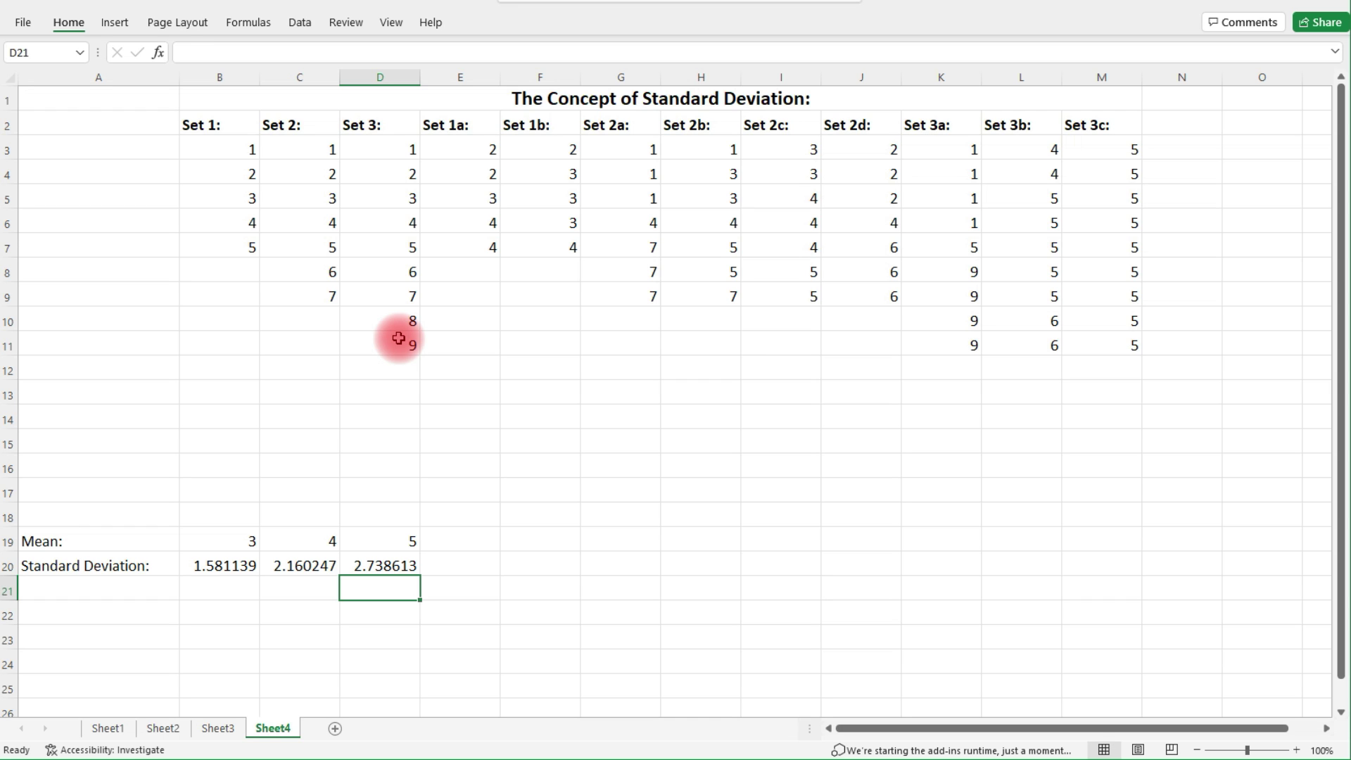
left_click(415, 340)
left_click(388, 150)
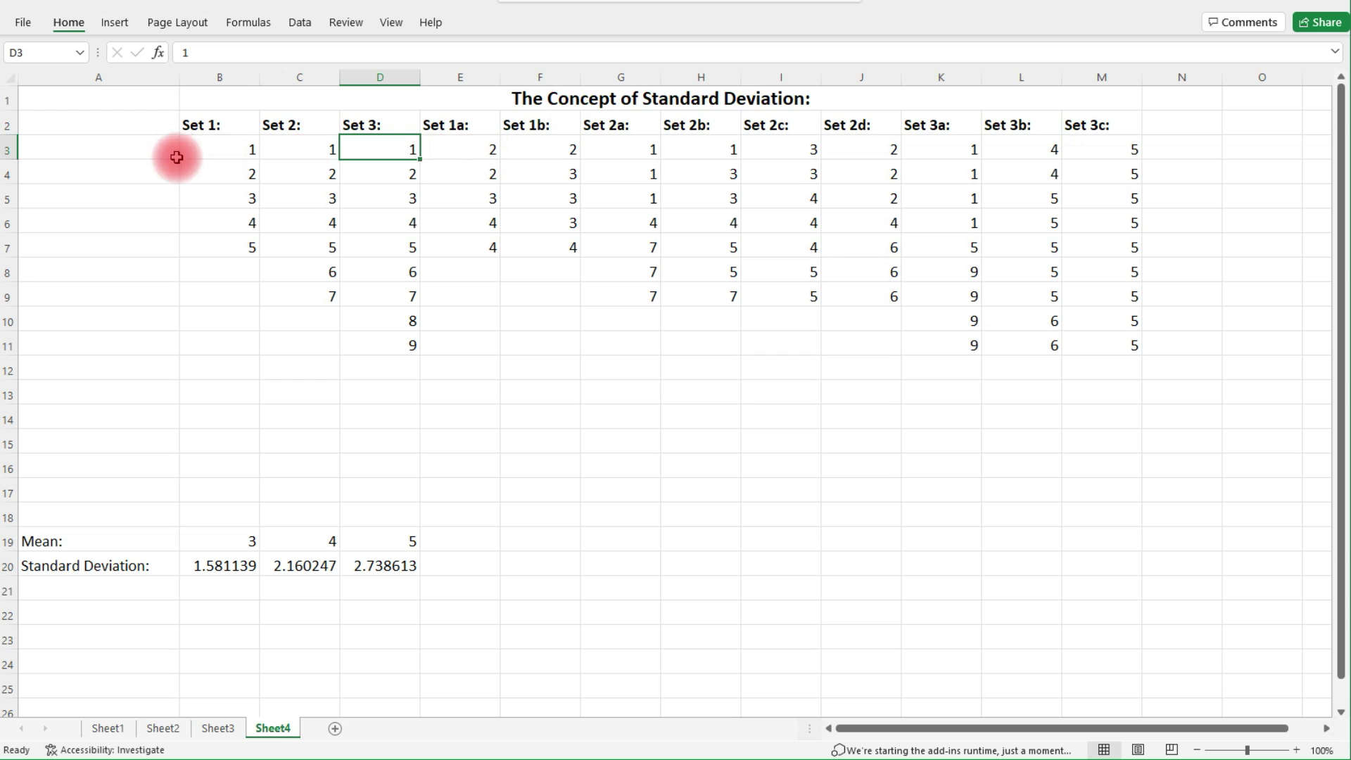
left_click_drag(232, 150, 223, 247)
left_click_drag(483, 144, 479, 247)
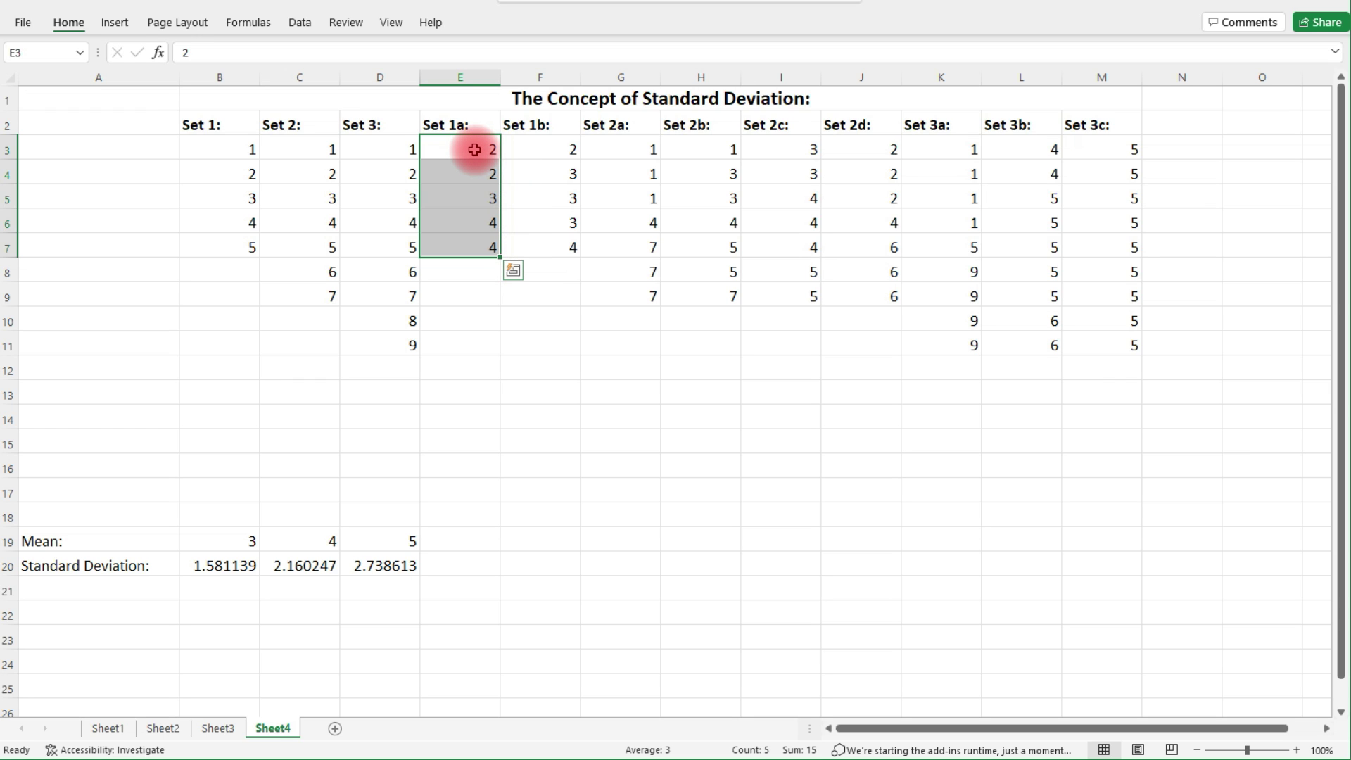
left_click(474, 200)
left_click(478, 150)
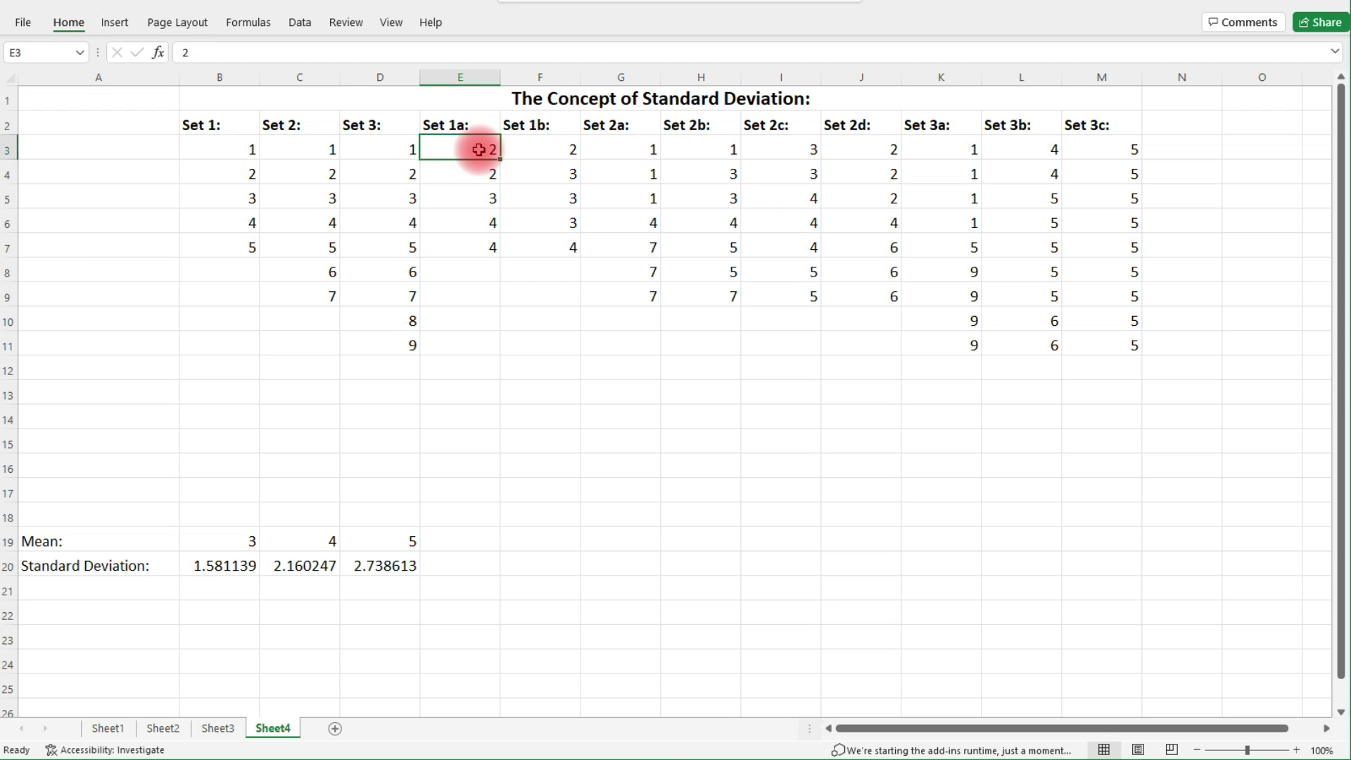
left_click(468, 202)
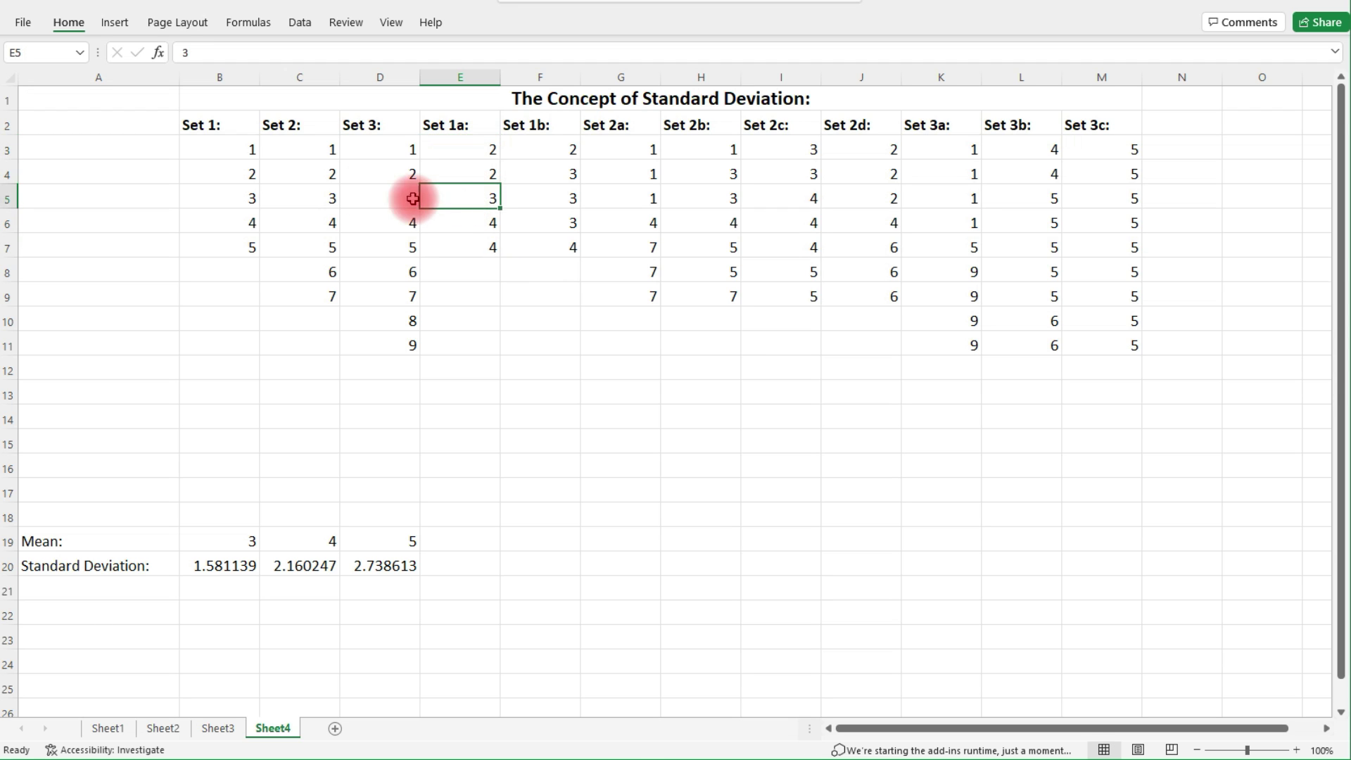
left_click(247, 150)
left_click(250, 198)
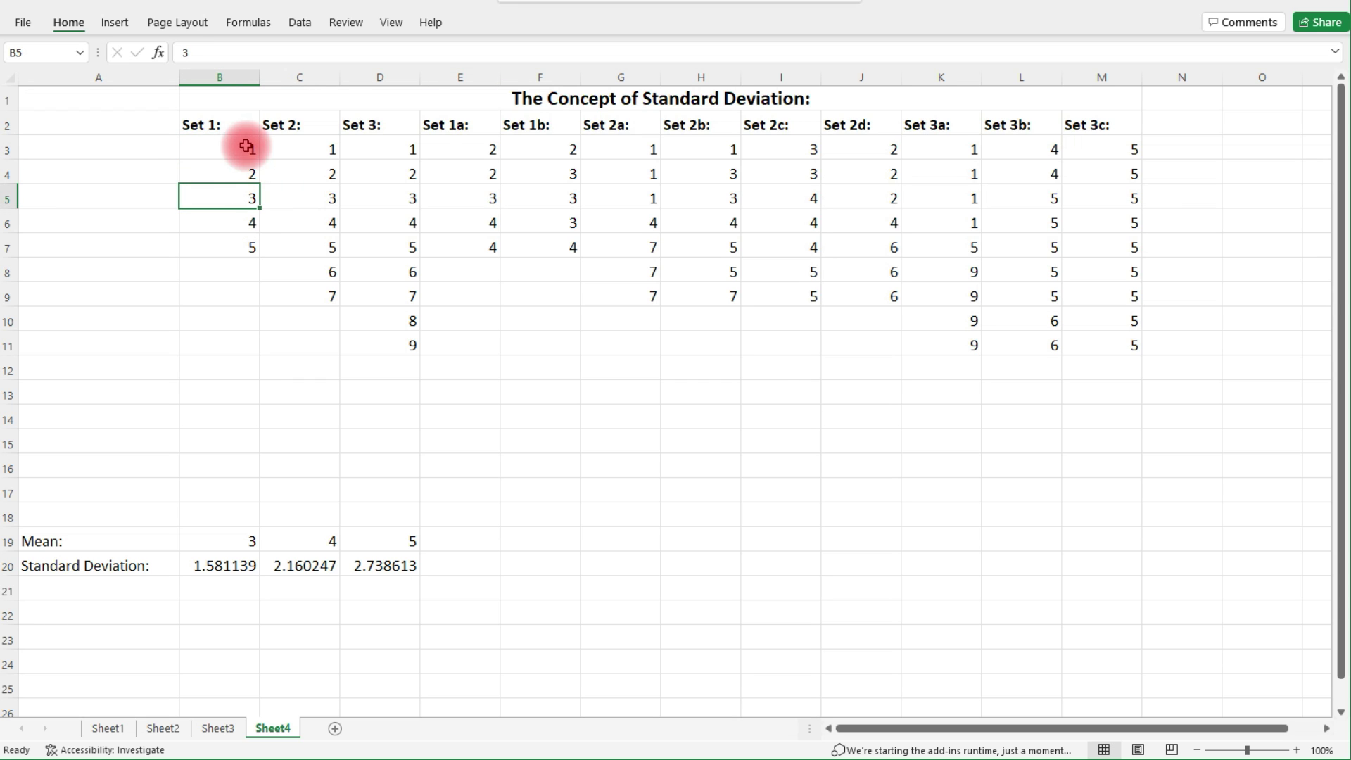
left_click(446, 148)
left_click(485, 205)
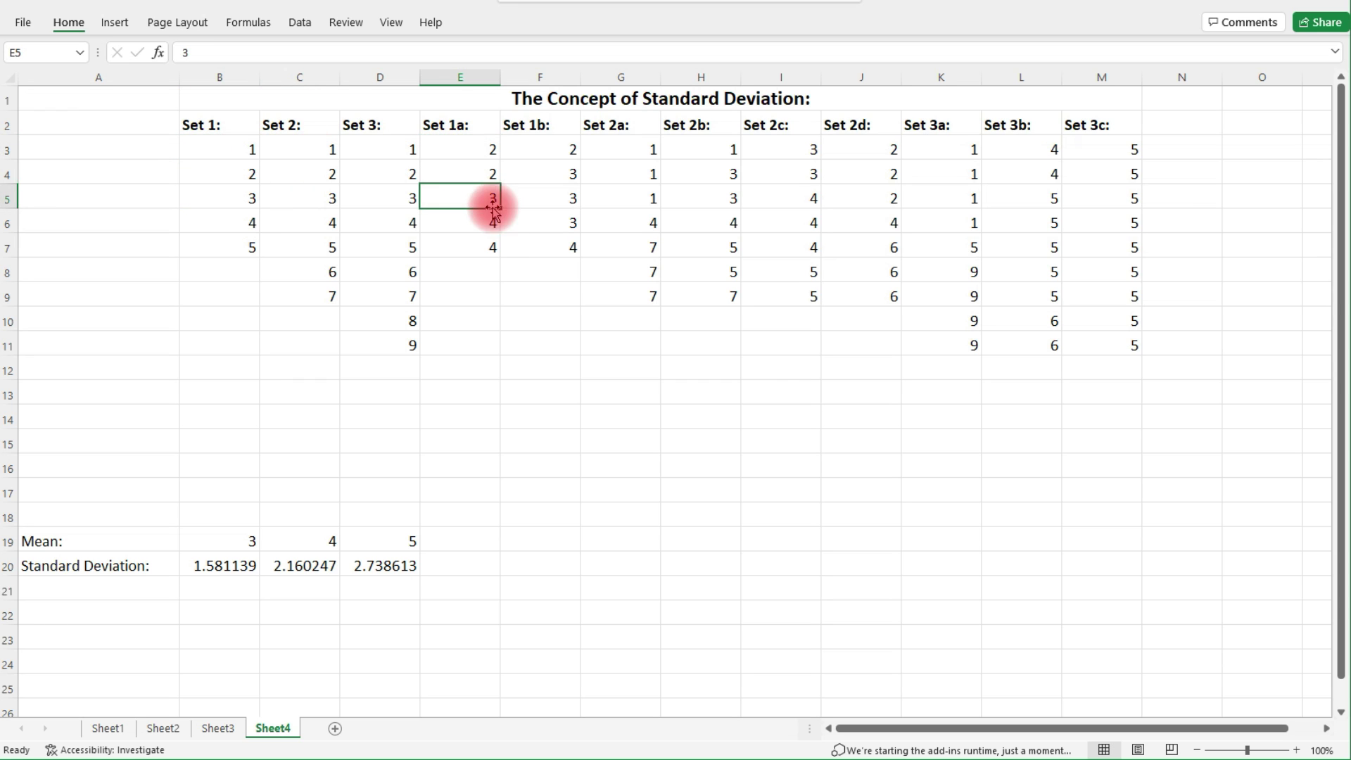
left_click(482, 249)
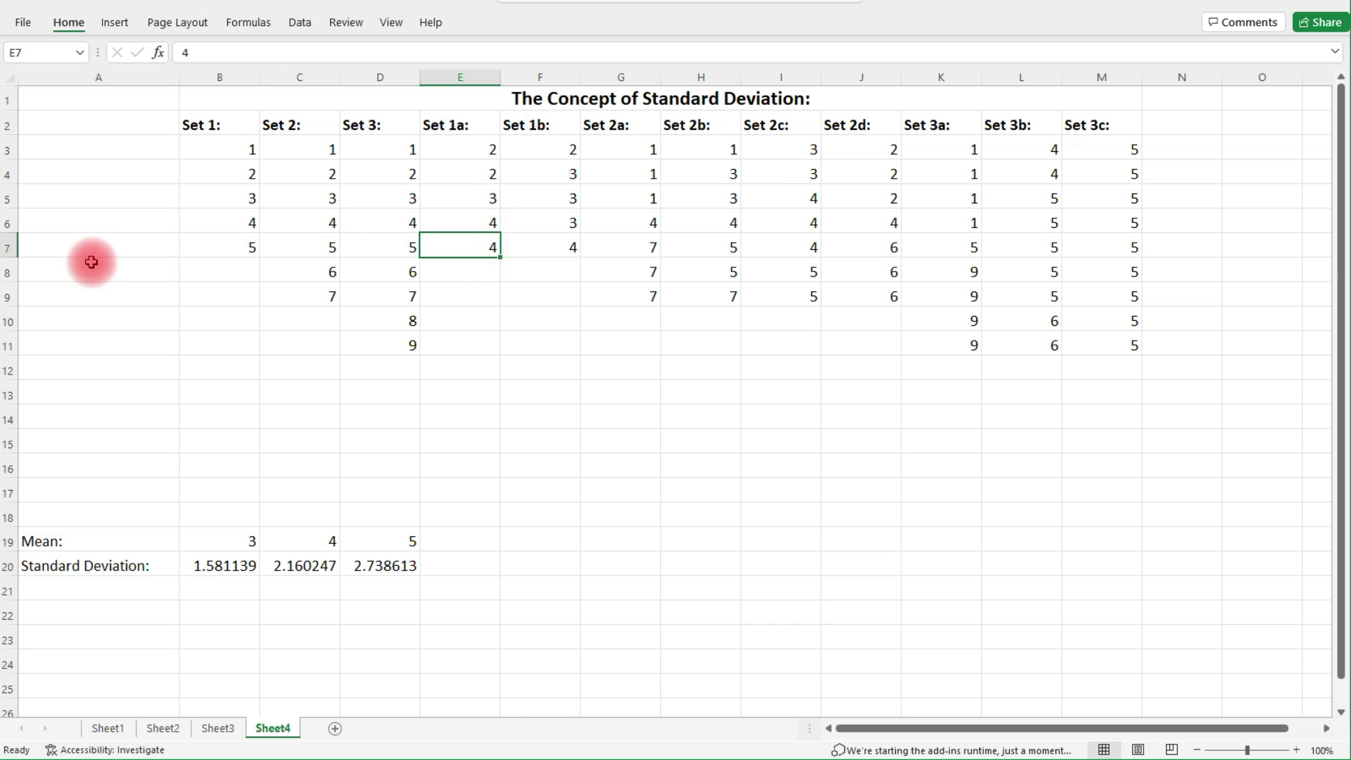
left_click(215, 248)
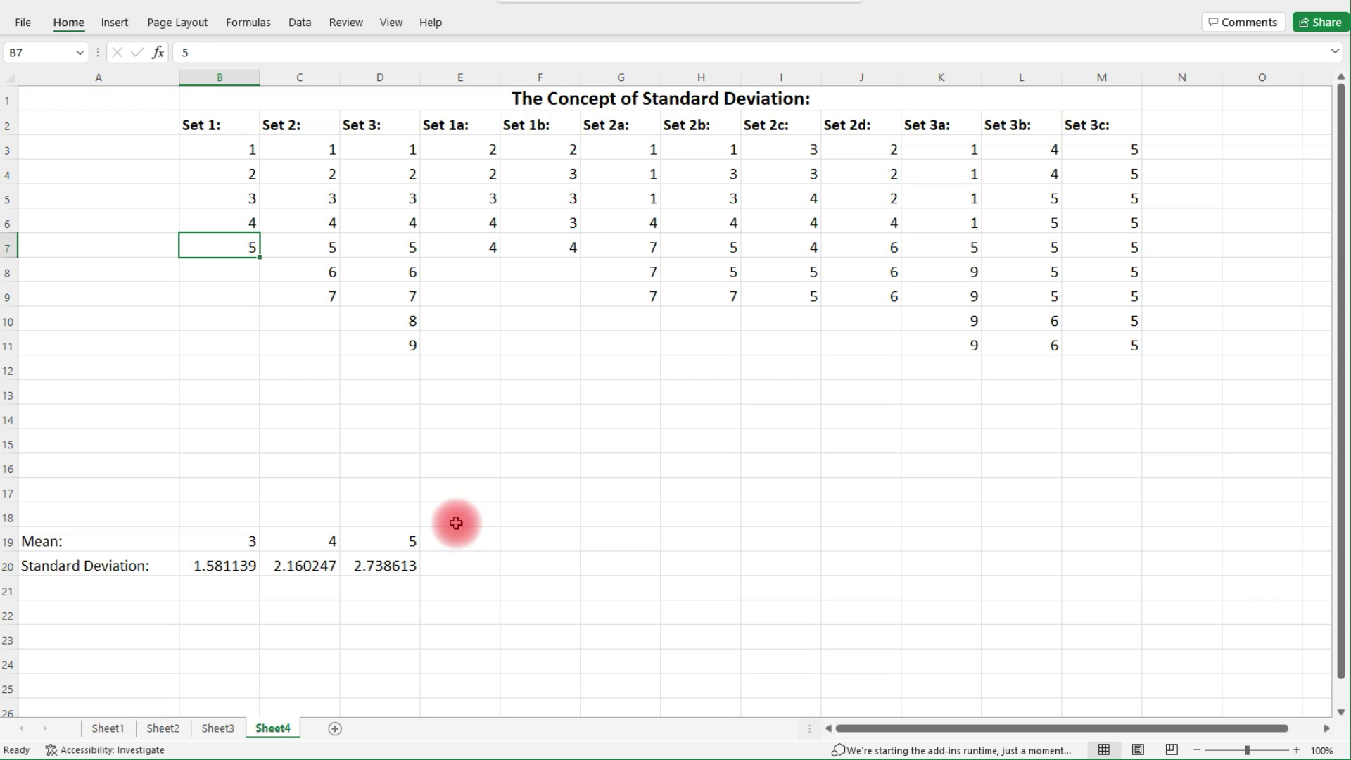
Step: Enter =average(E3:E7) in E19 and =stdev.s(E3:E7) in E20 for Set 1a, giving 3 and 1
left_click(466, 546)
type("=average(")
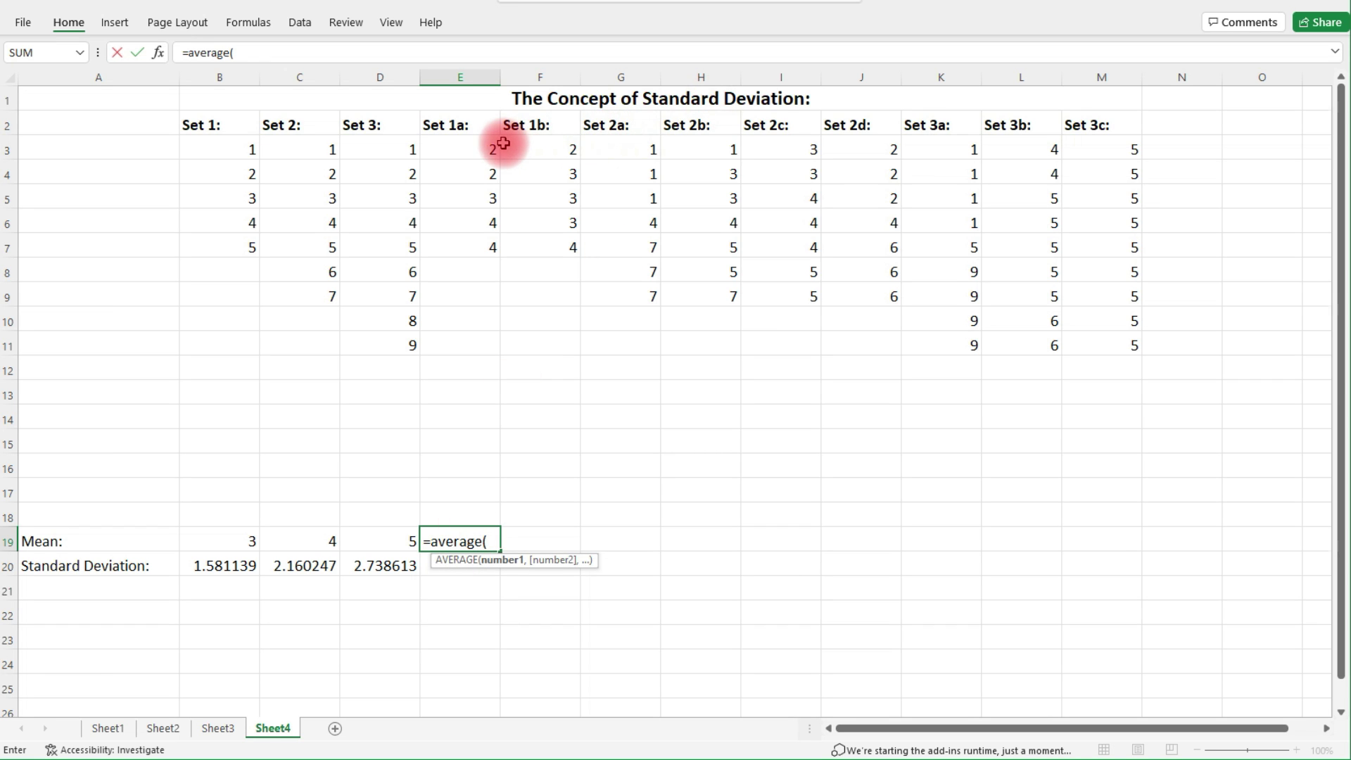
left_click_drag(491, 143, 467, 244)
type(")]")
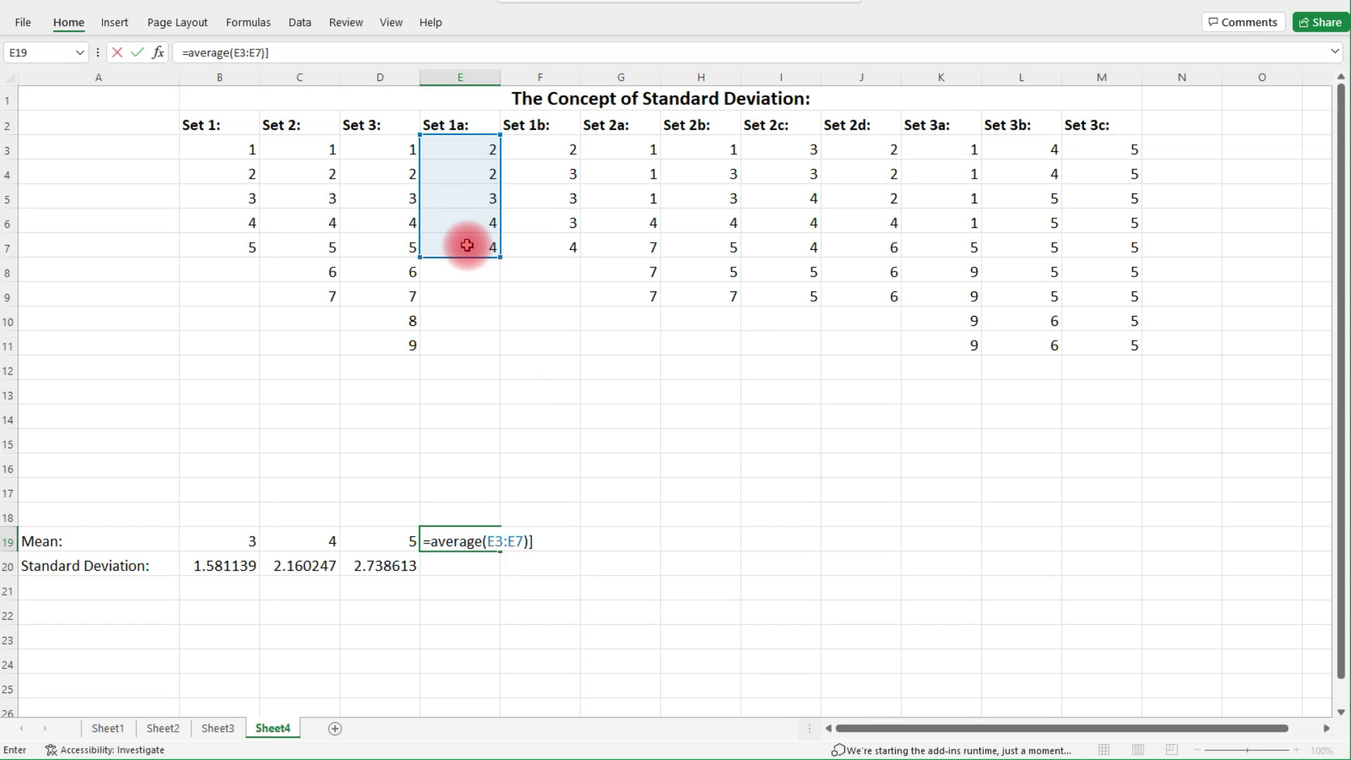
key("Return")
type("=")
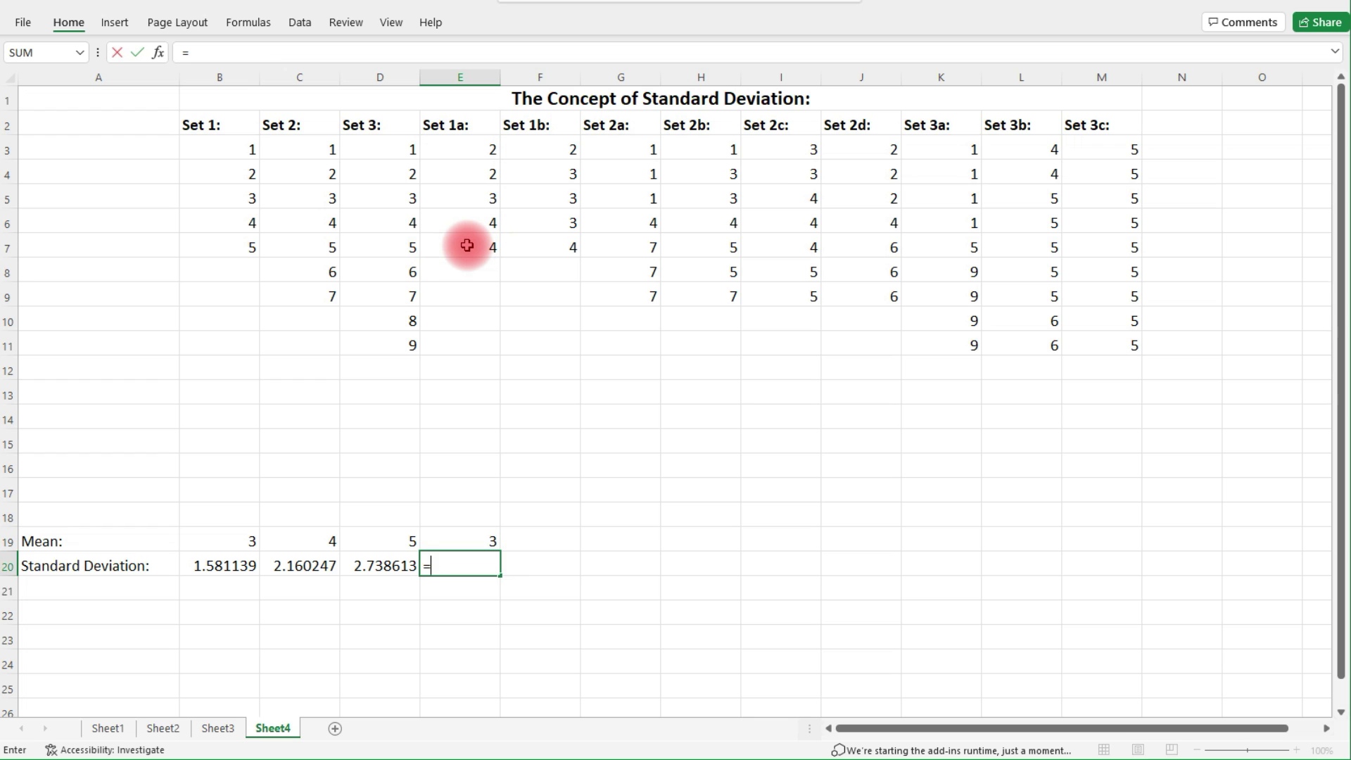
type("stdev.s(")
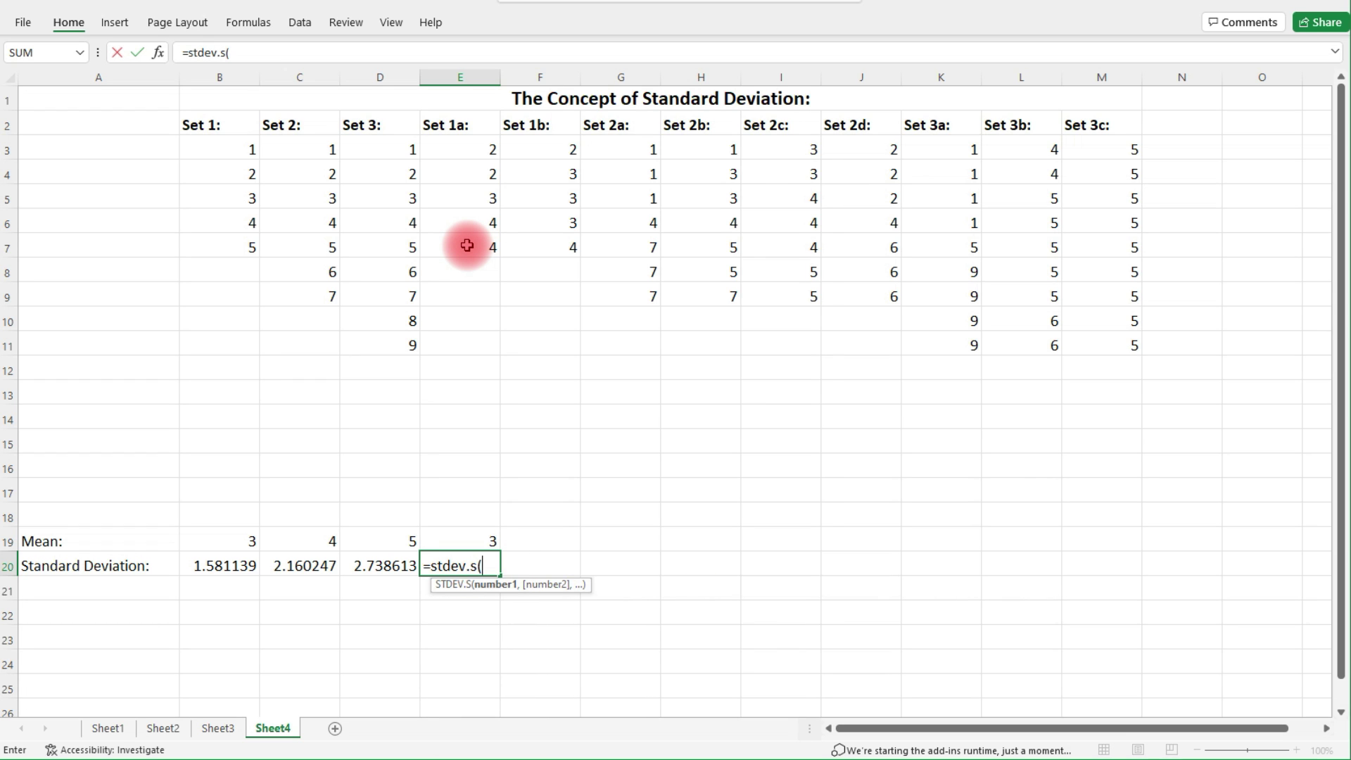
left_click_drag(475, 145, 469, 246)
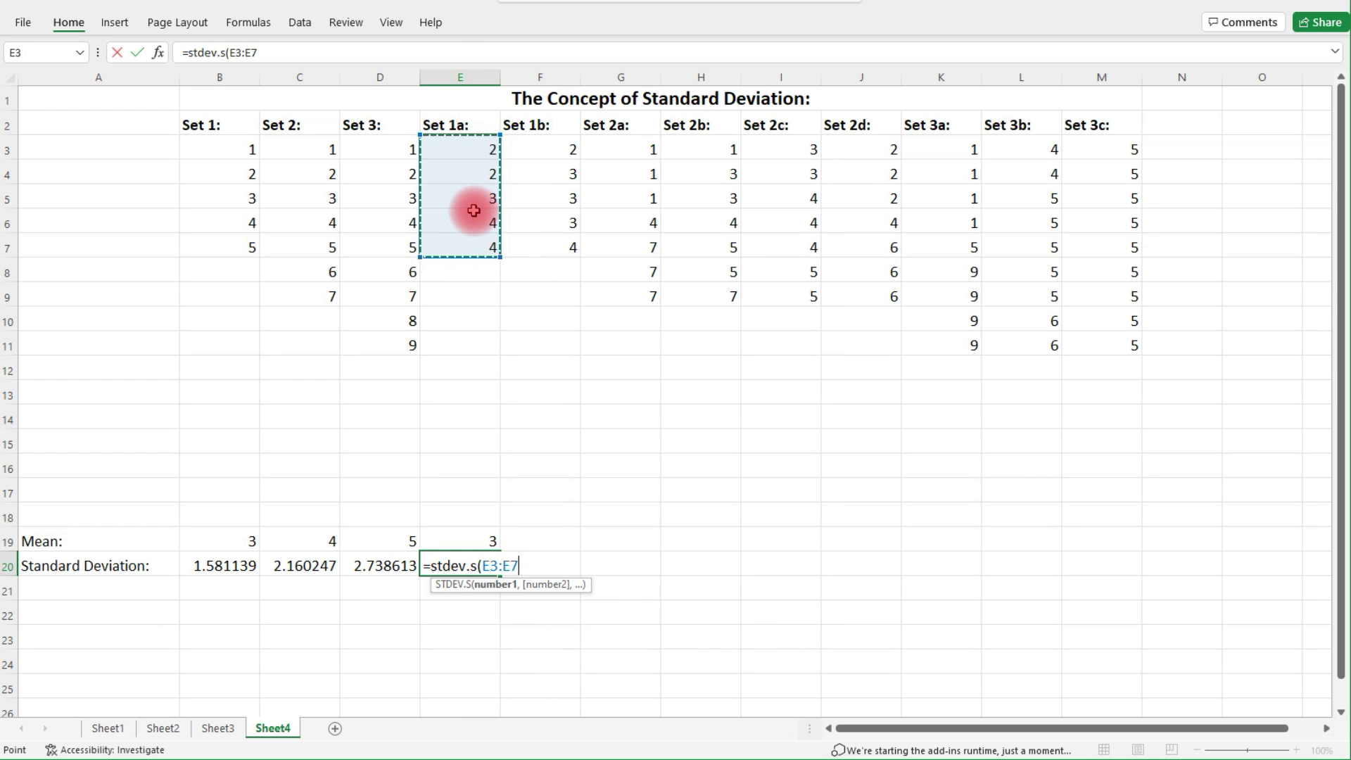
key("Return")
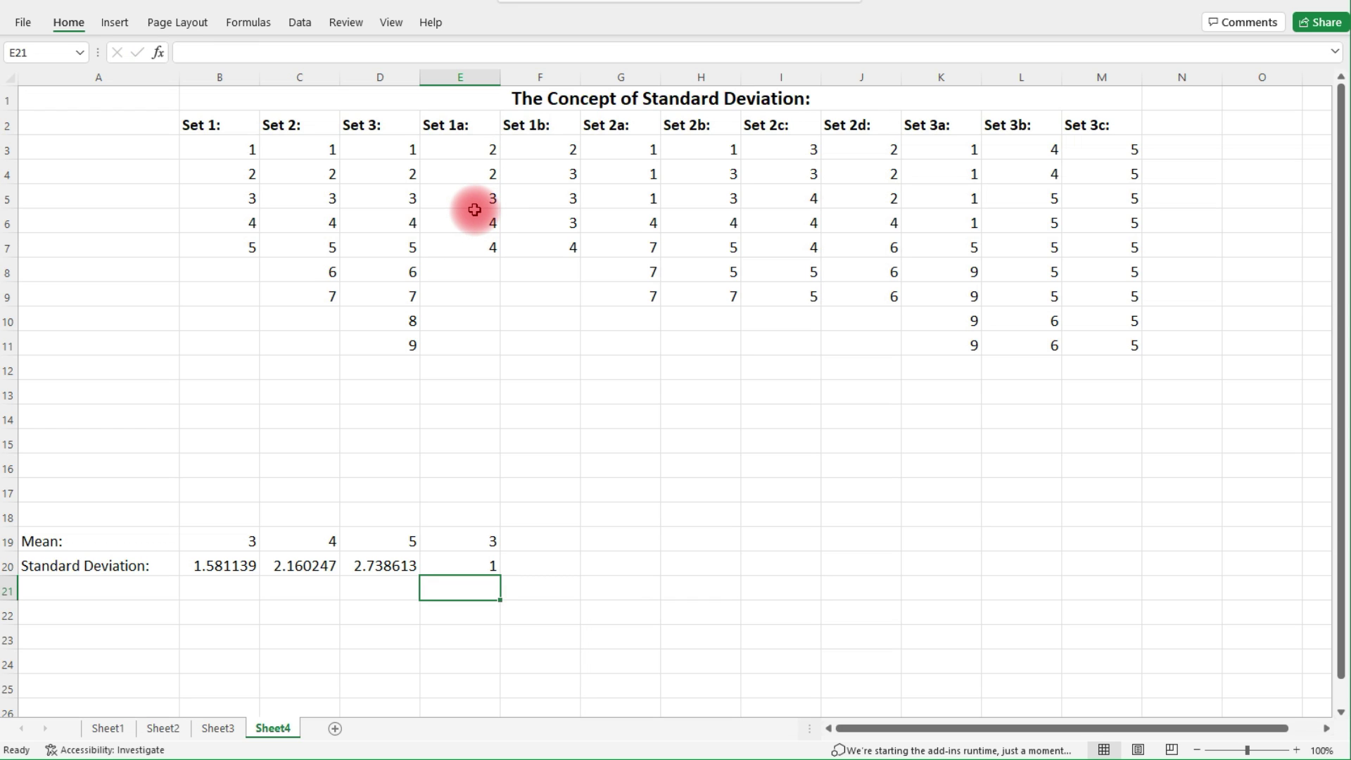
left_click(486, 200)
left_click_drag(486, 148, 473, 175)
left_click_drag(467, 220, 500, 257)
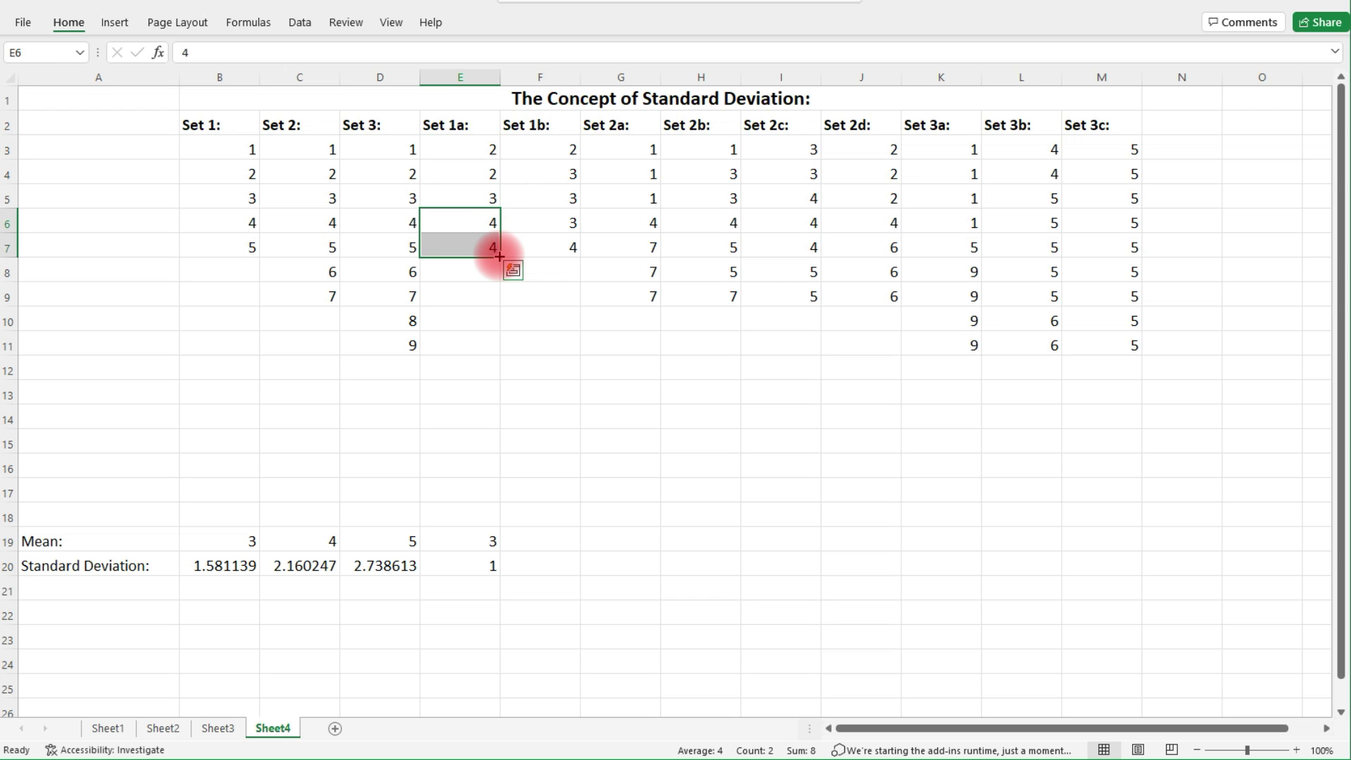
left_click(548, 538)
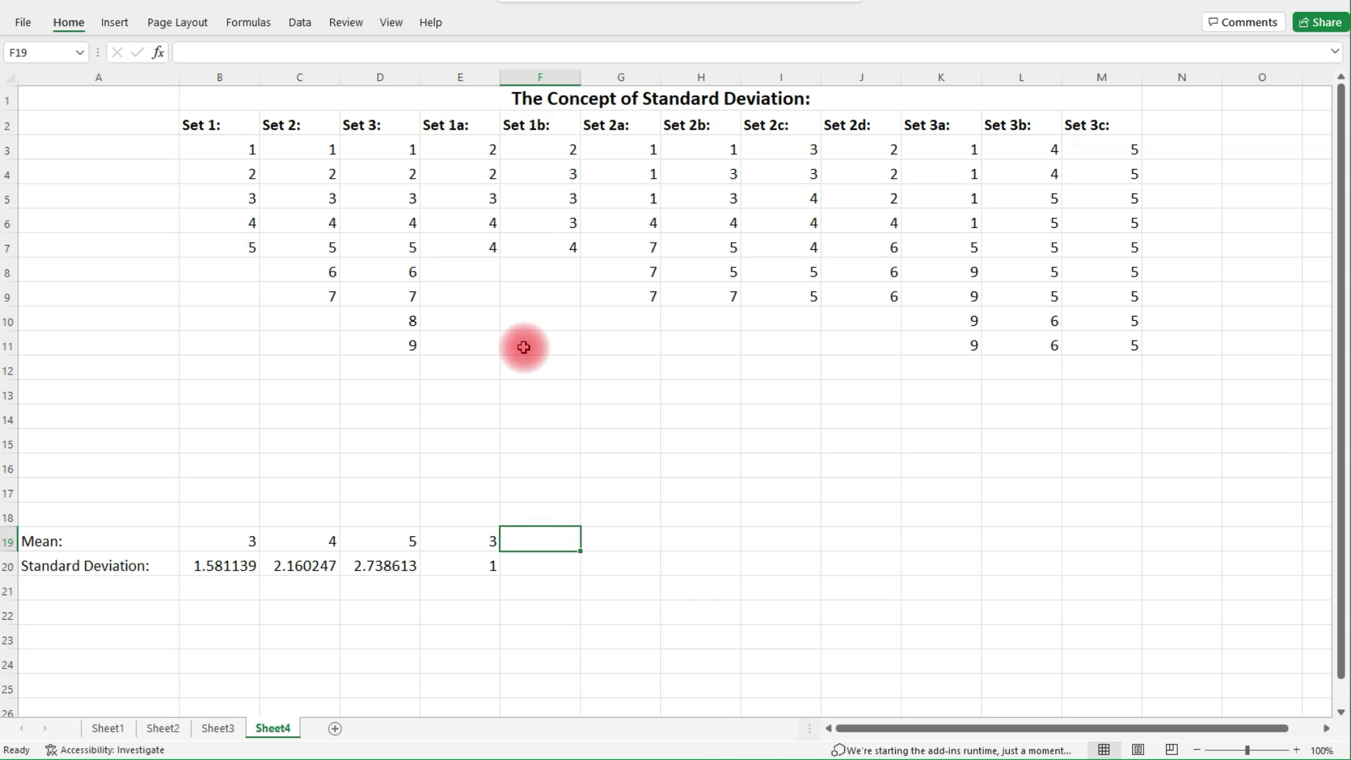
left_click_drag(458, 127, 454, 243)
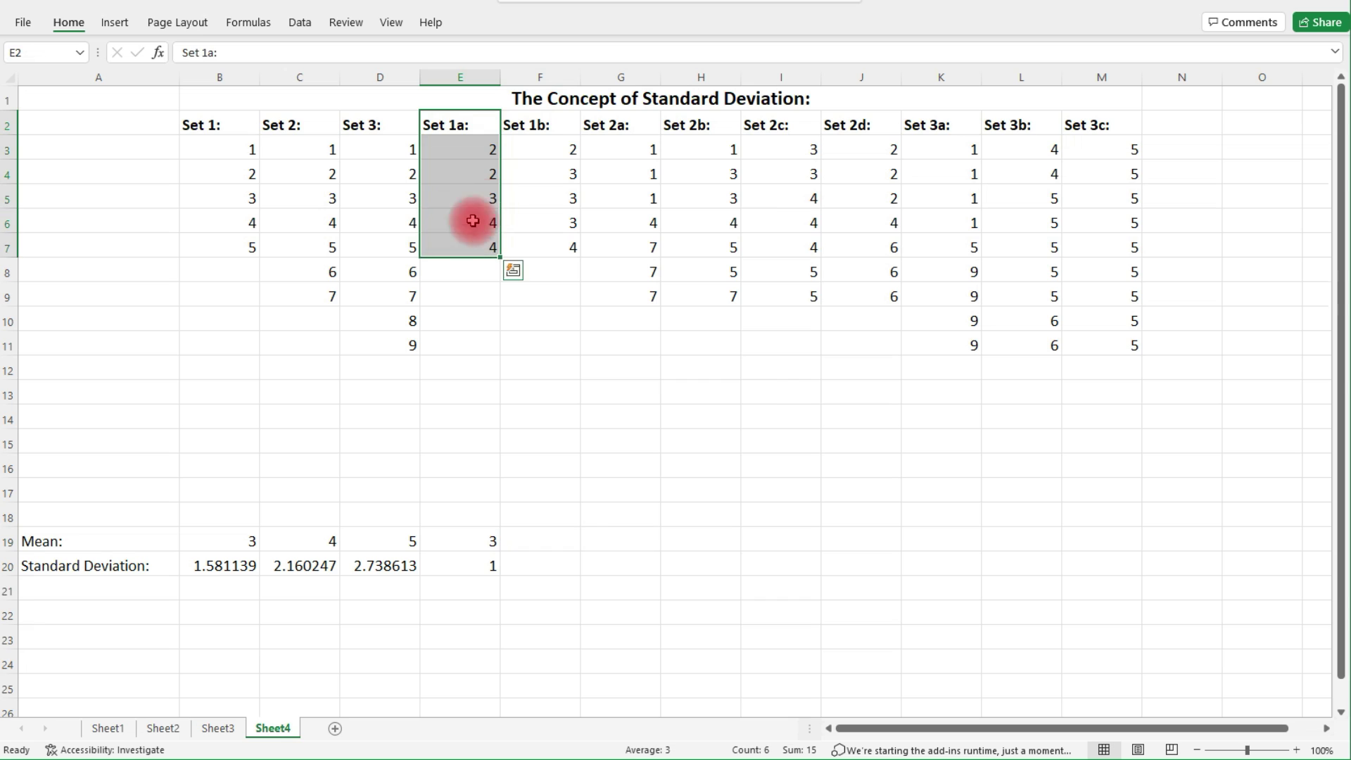
left_click_drag(546, 123, 541, 246)
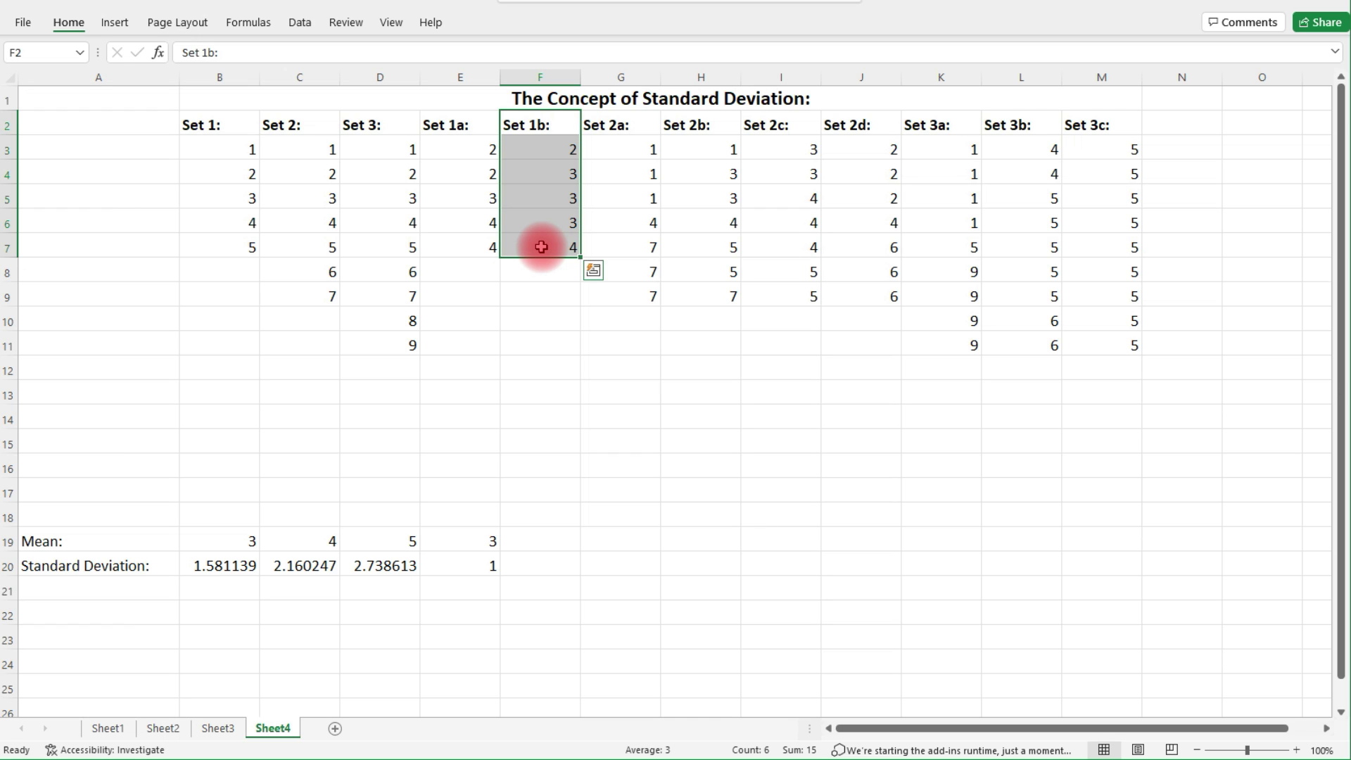
left_click(561, 170)
key("Down")
key("Down")
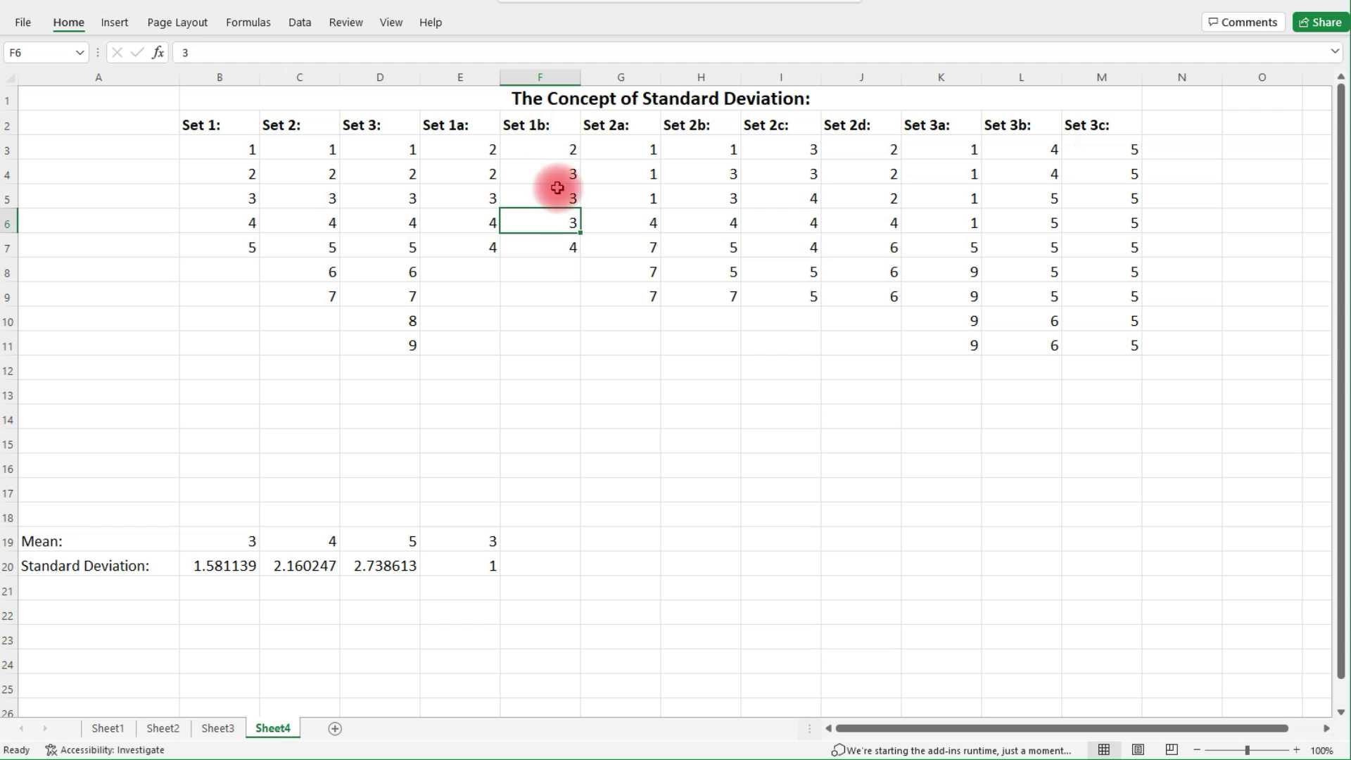
left_click(548, 149)
left_click(558, 242)
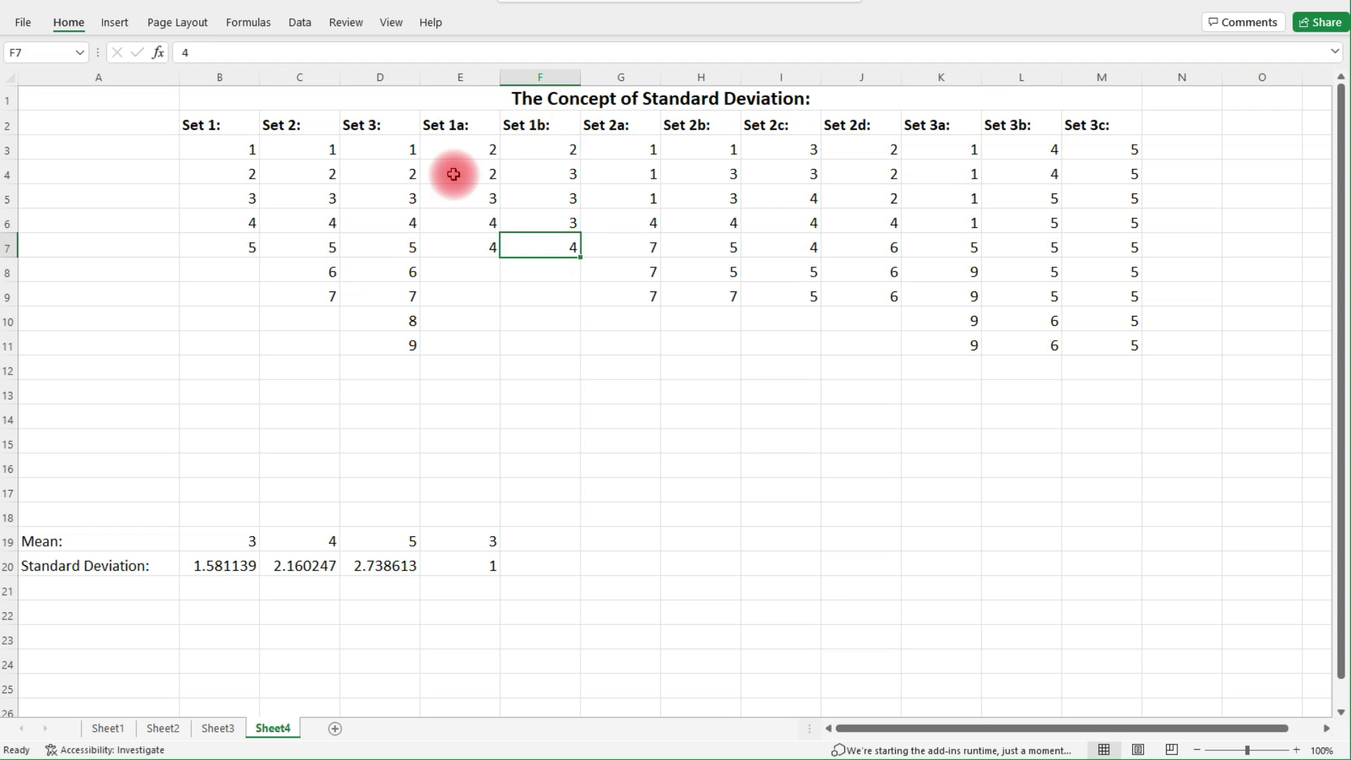
left_click_drag(483, 148, 469, 249)
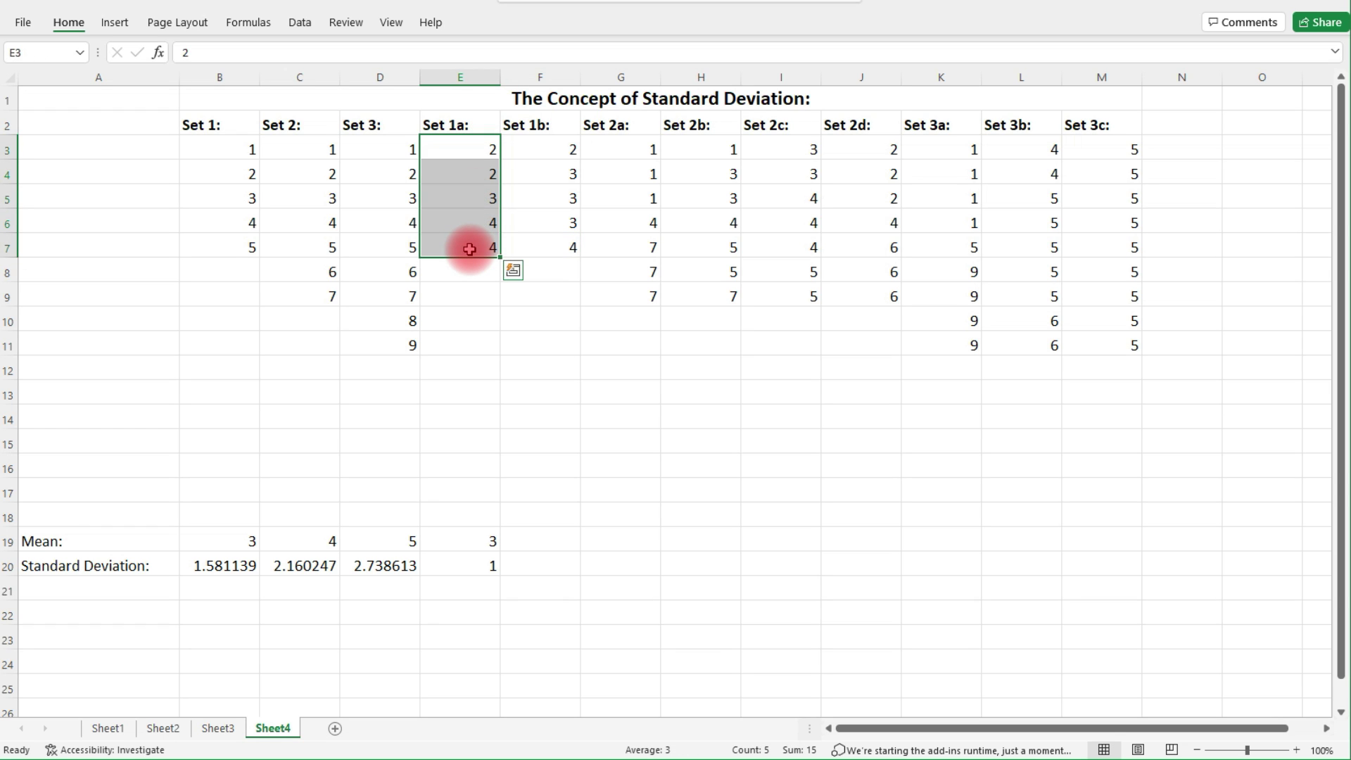
Step: Enter =average(F3:F7) in F19 and =stdev.s(F3:F7) in F20 for Set 1b, giving 3 and 0.707107
left_click(531, 567)
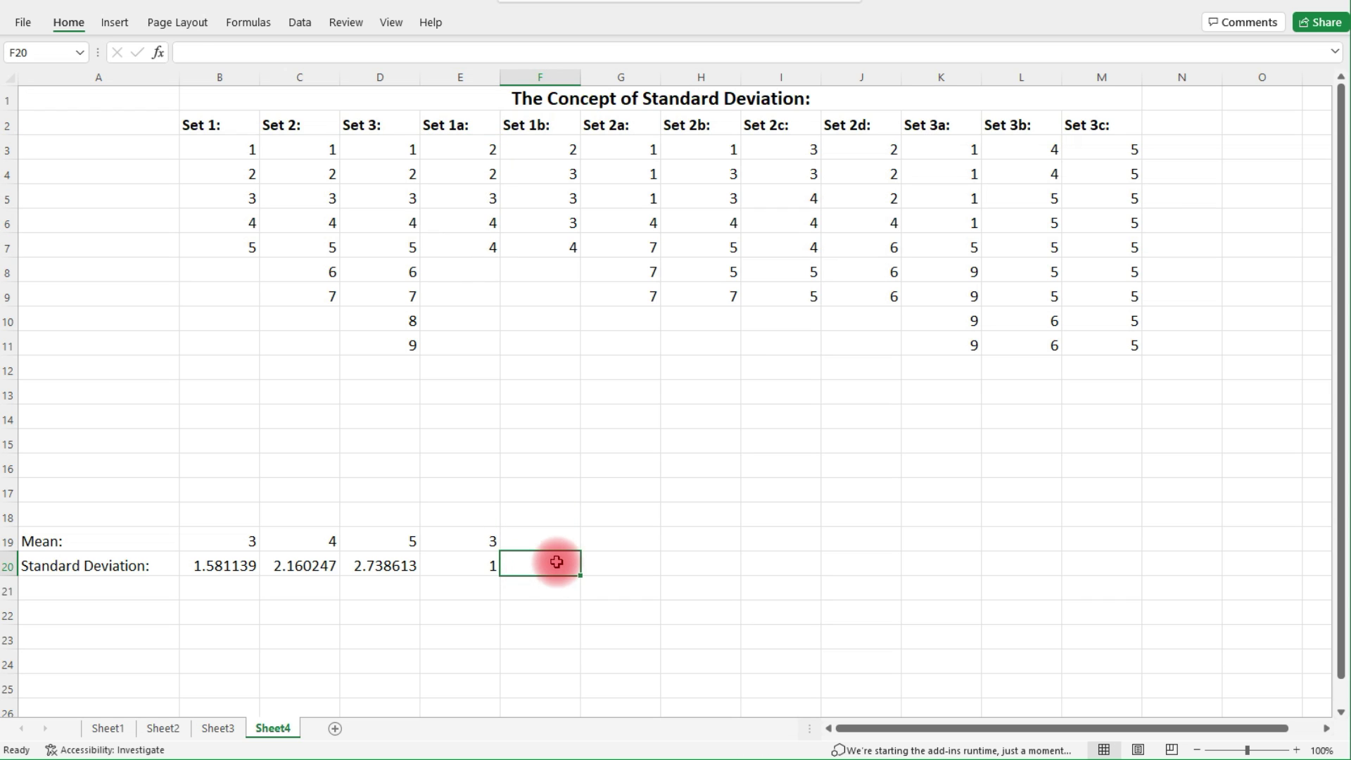
left_click(553, 542)
type("=average(")
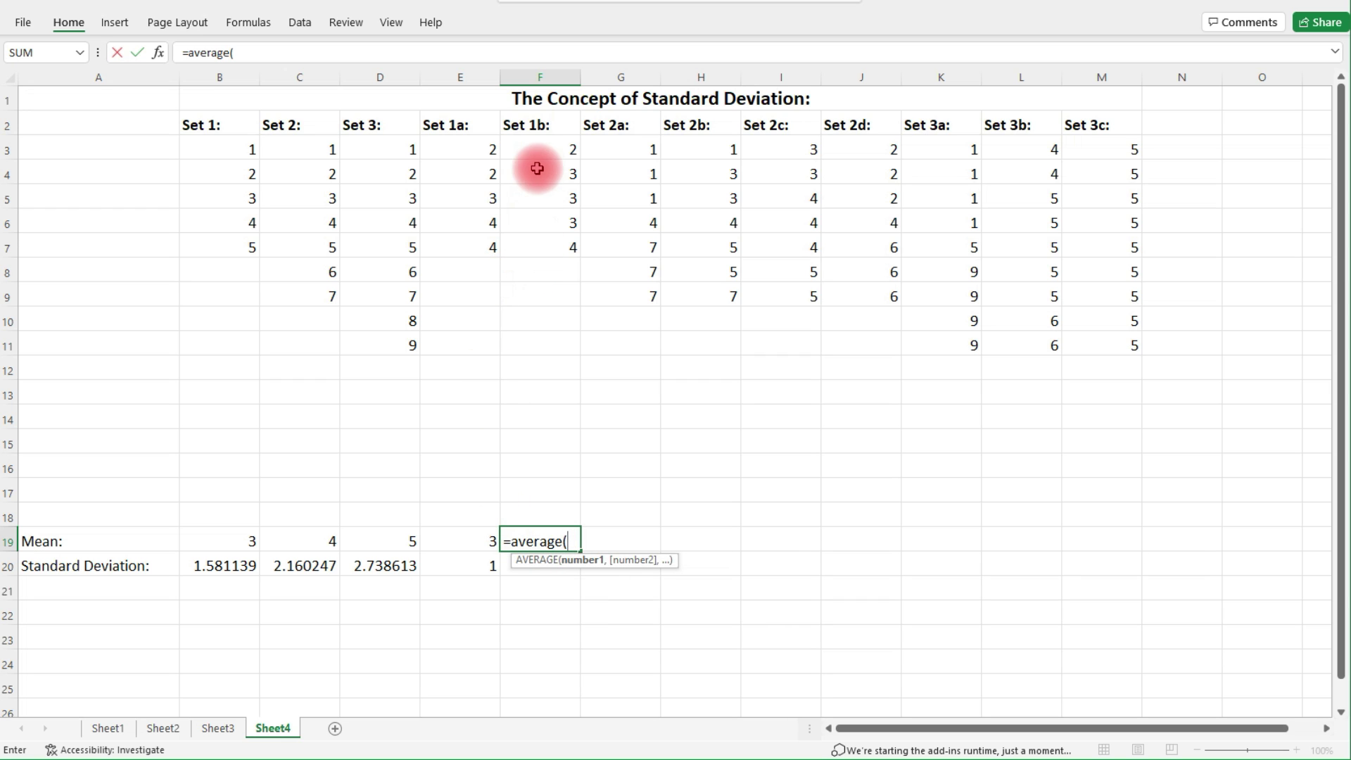
left_click_drag(539, 156, 556, 247)
key("Return")
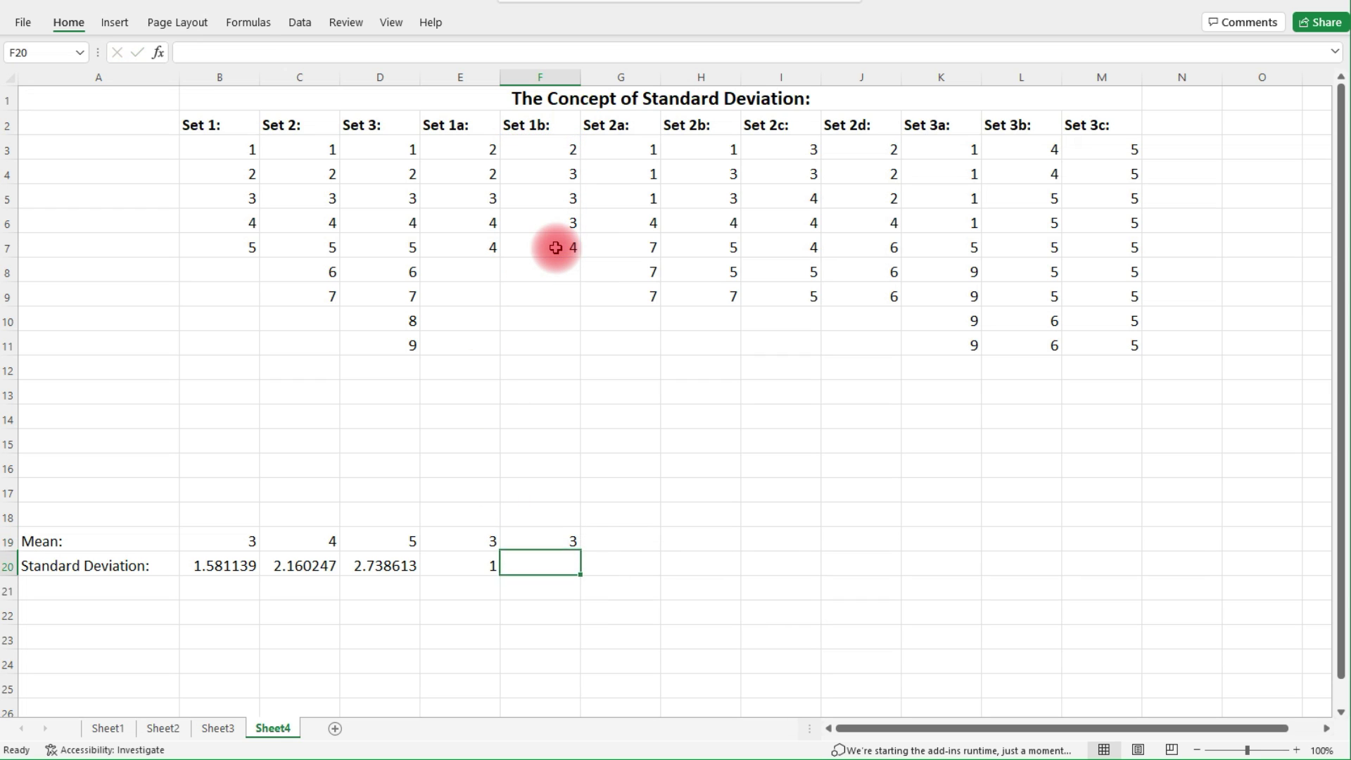
type("=stdev.s(")
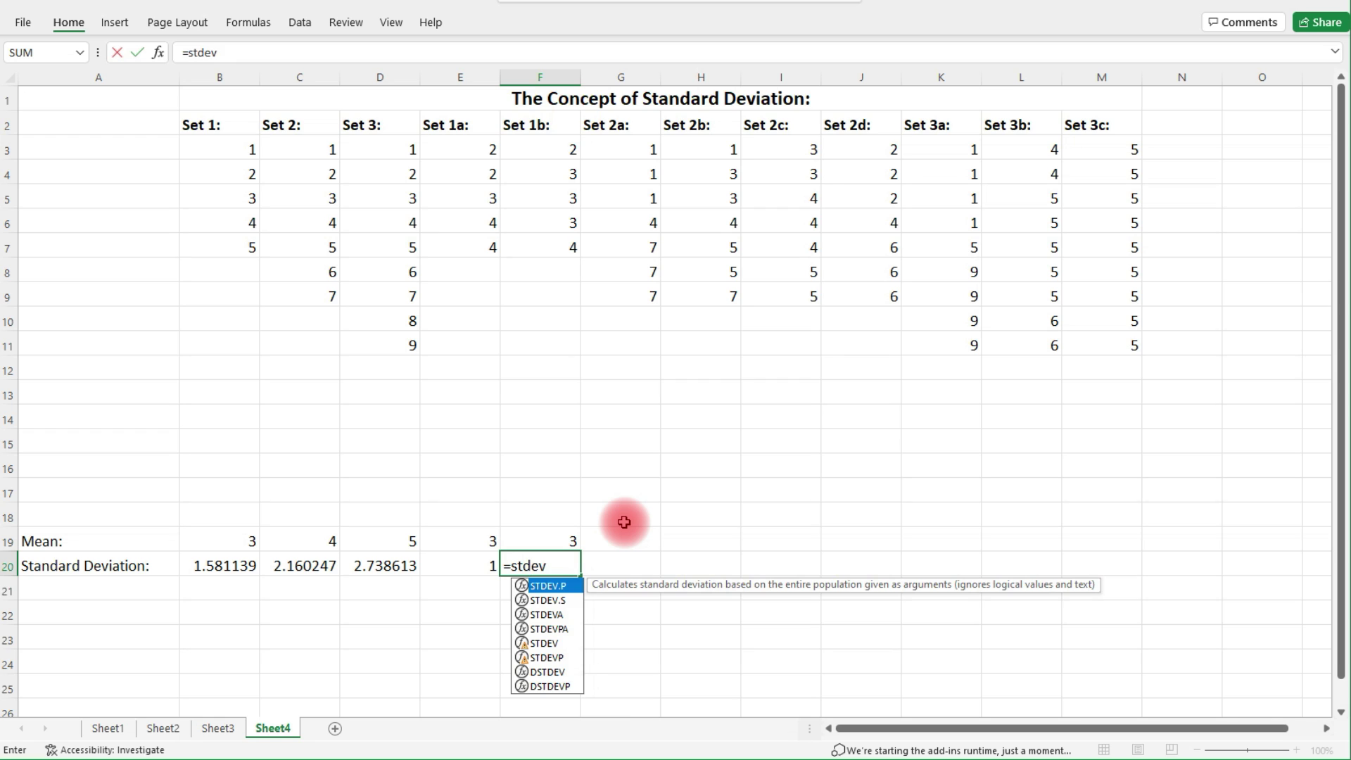
left_click_drag(560, 142, 555, 236)
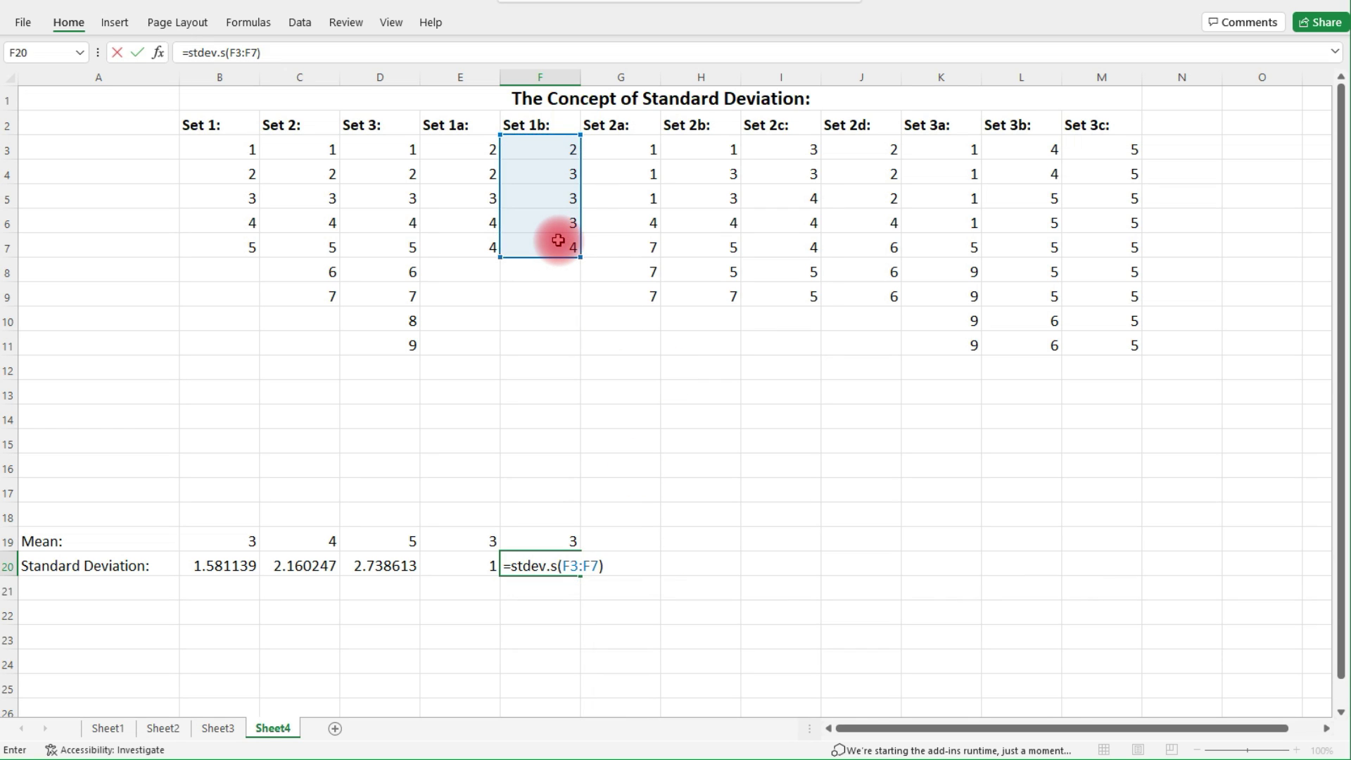
key("Return")
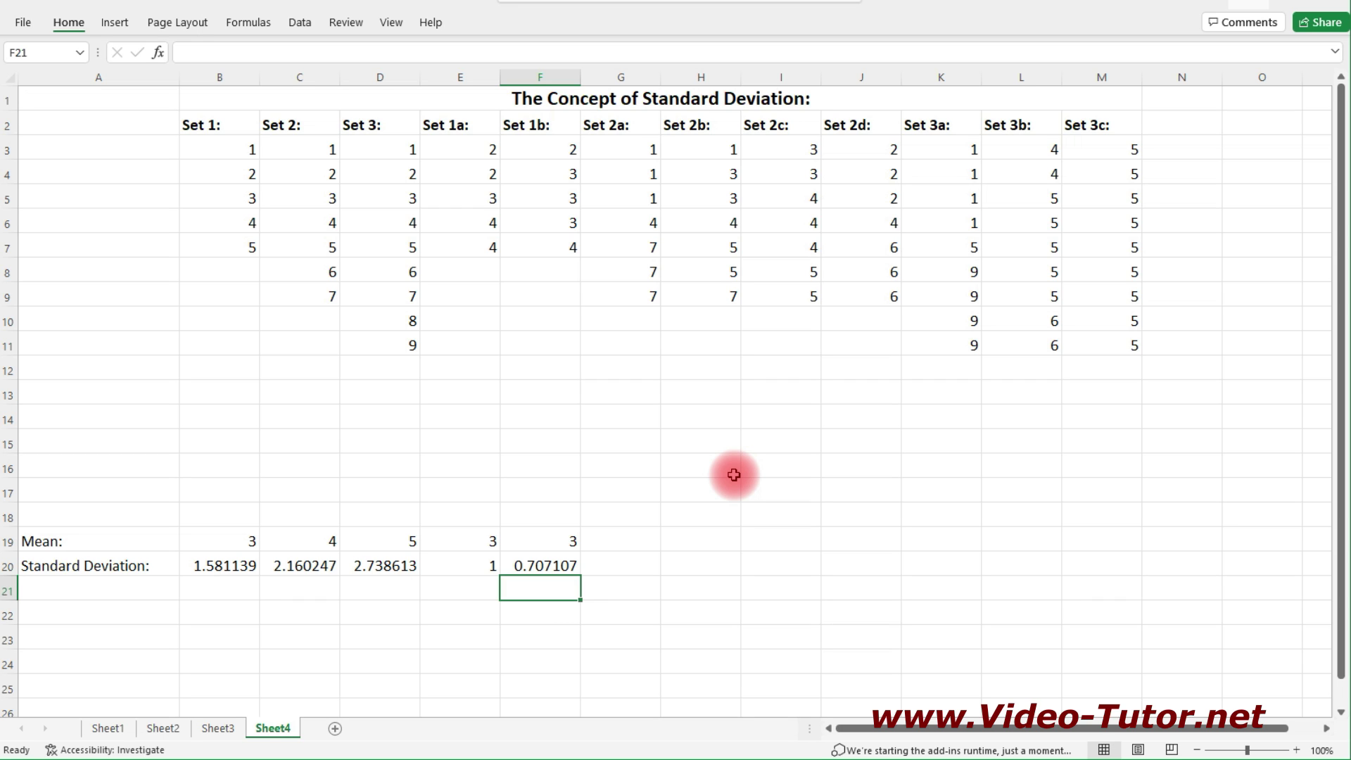
left_click(644, 537)
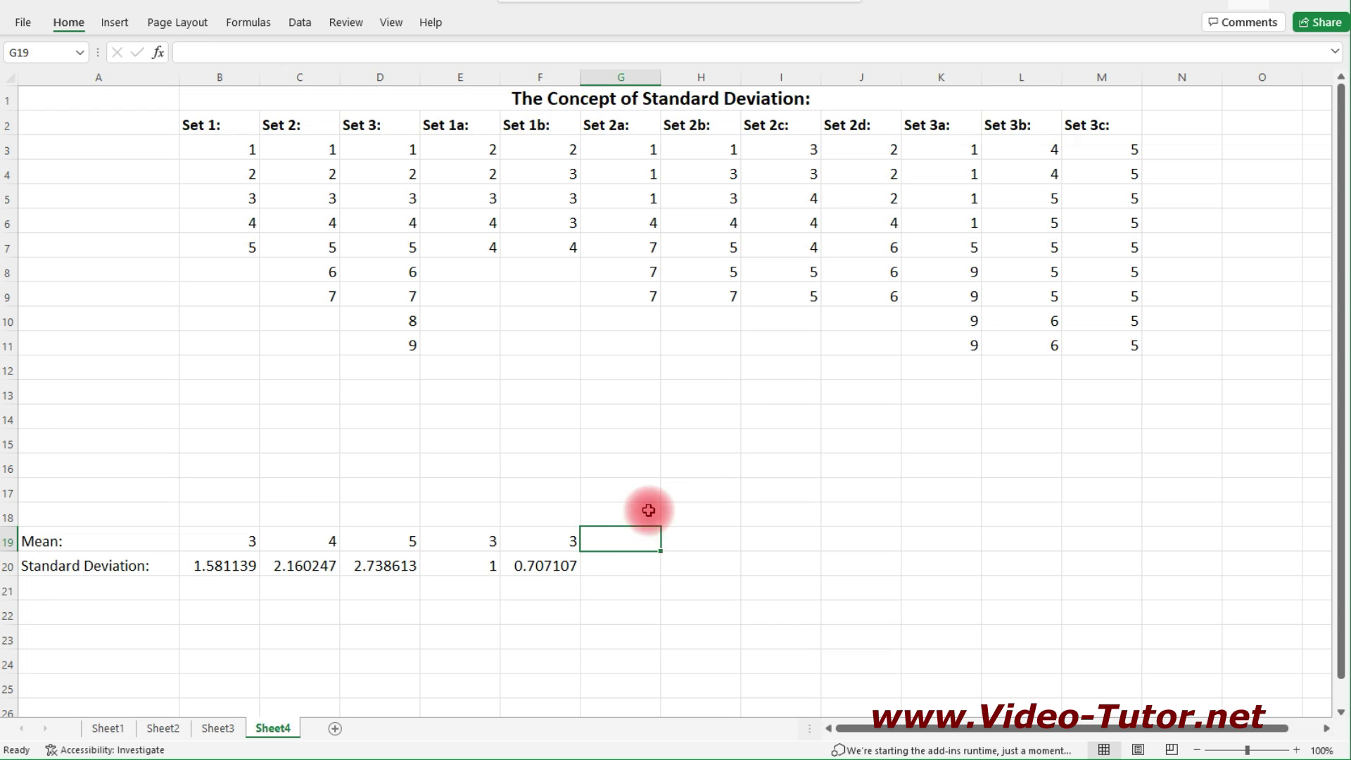
left_click_drag(628, 127, 622, 295)
left_click_drag(314, 120, 308, 293)
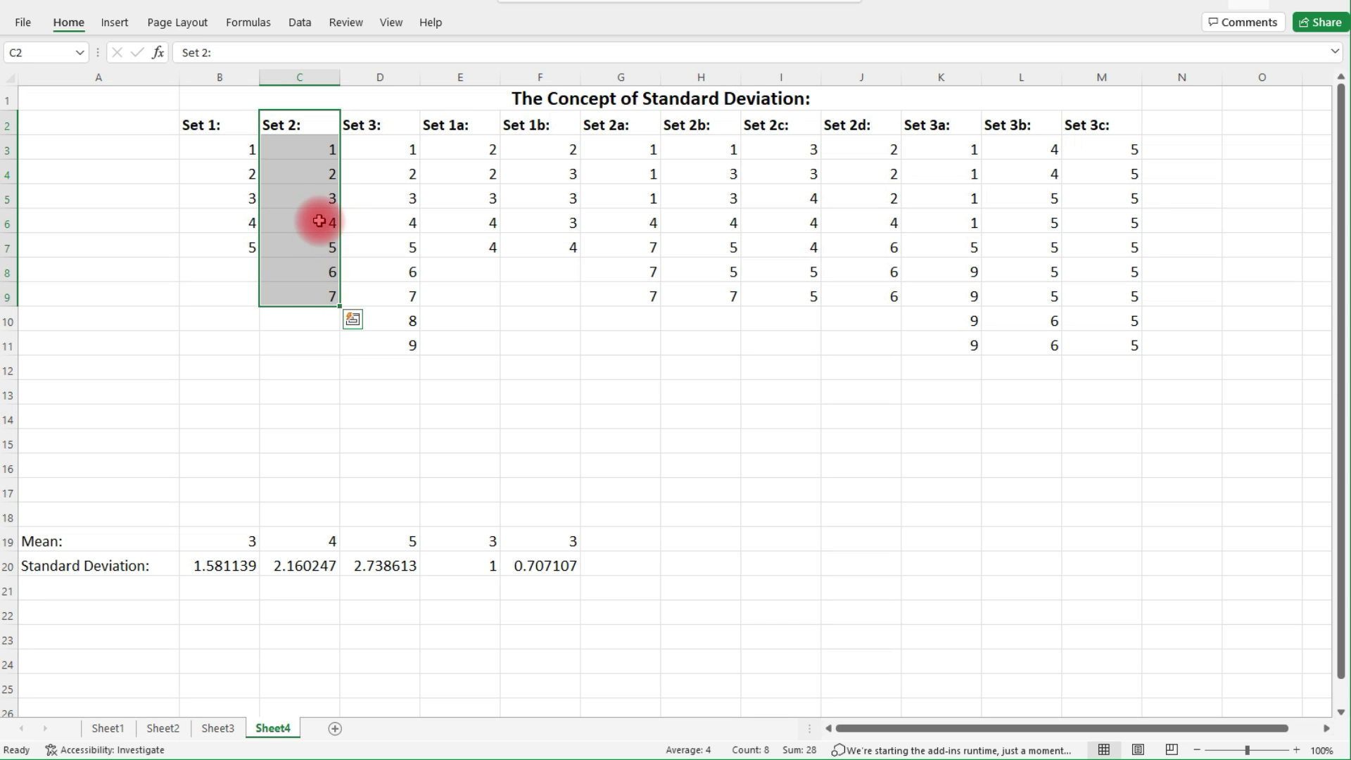
left_click_drag(321, 197, 325, 214)
left_click(330, 250)
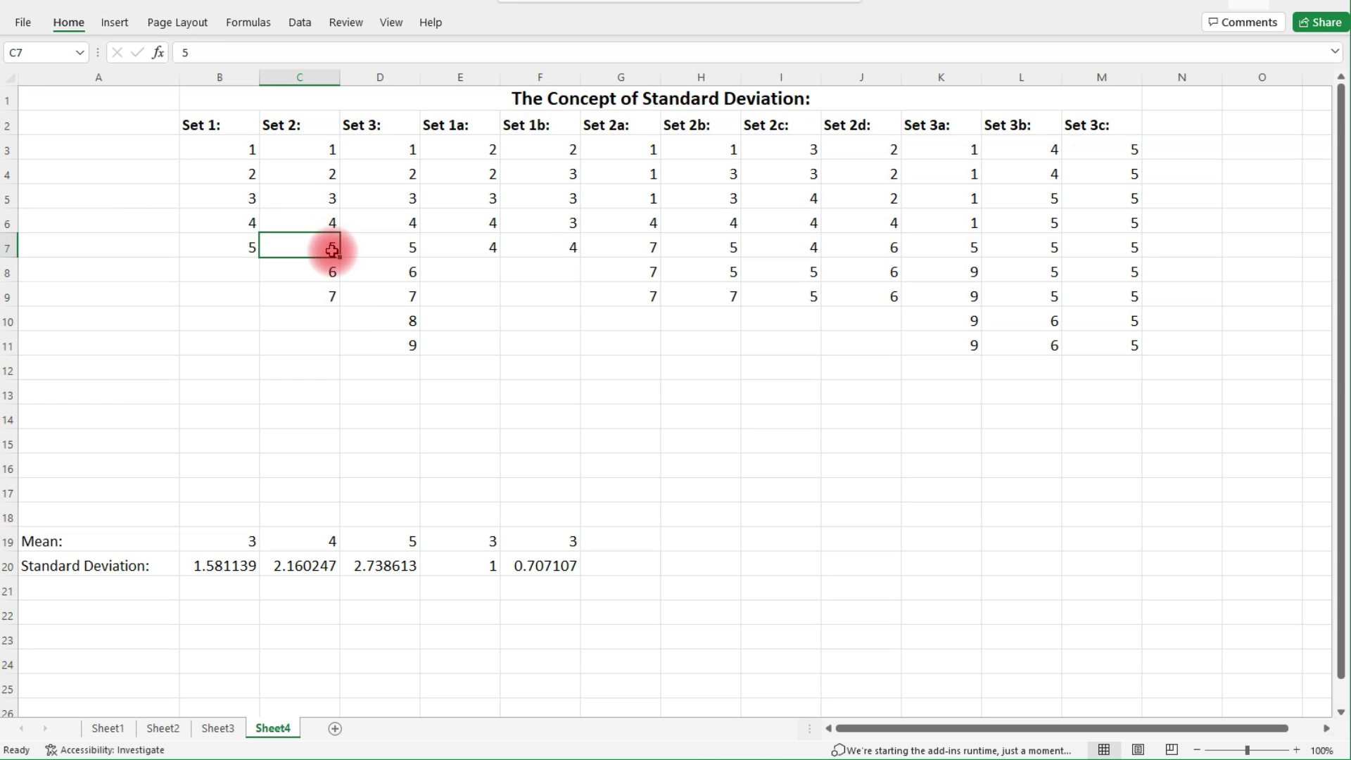
left_click_drag(653, 148, 631, 290)
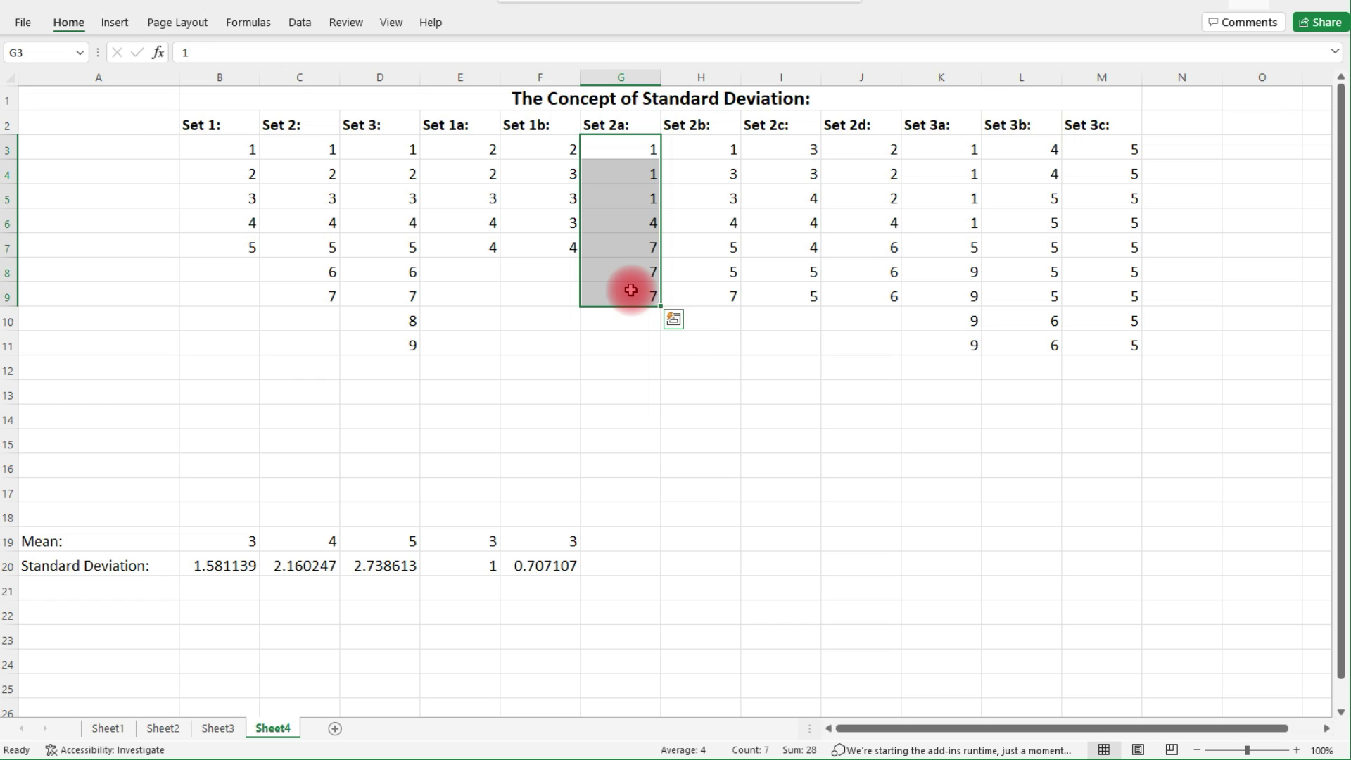
Step: Enter =AVERAGE(G3:G9) in G19 and =STDEV.S(G3:G9) in G20 for Set 2a, giving 4 and 3
left_click(637, 221)
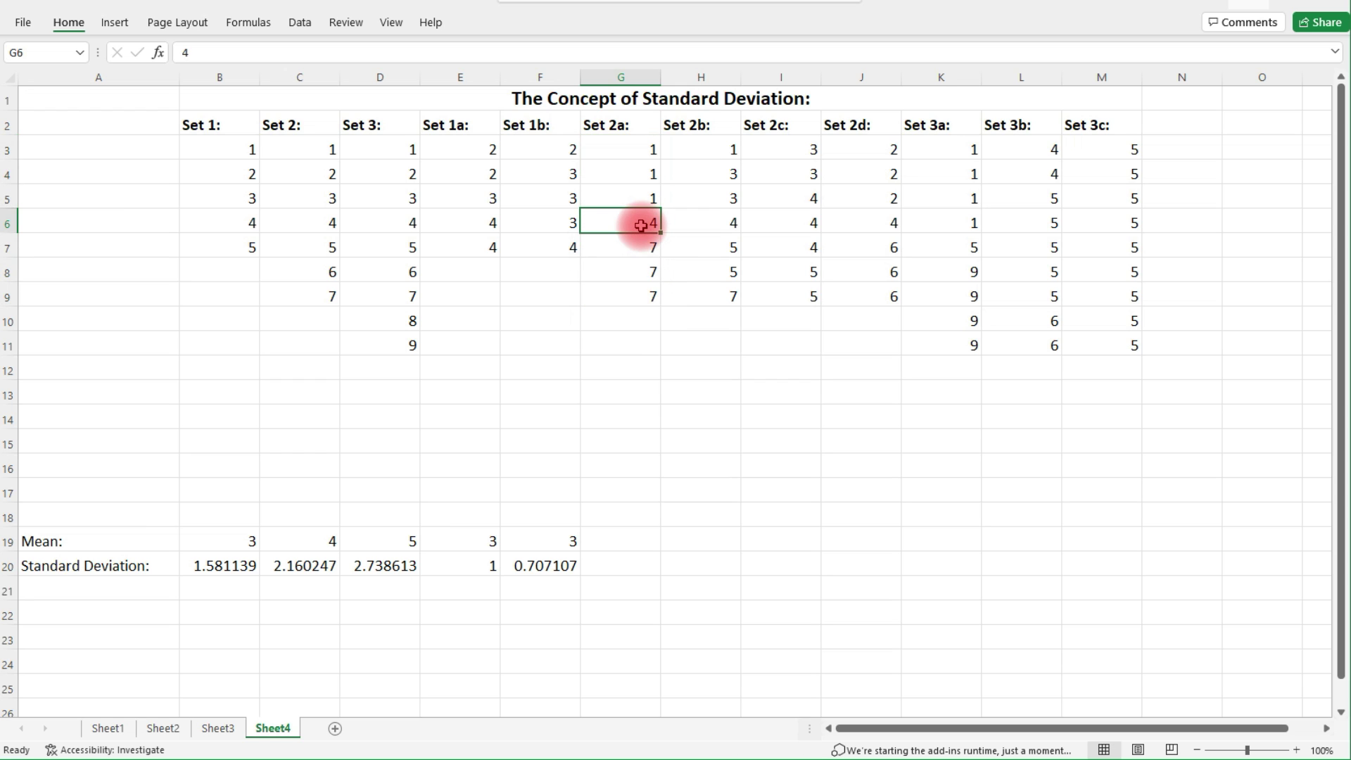
left_click(643, 535)
type("=av")
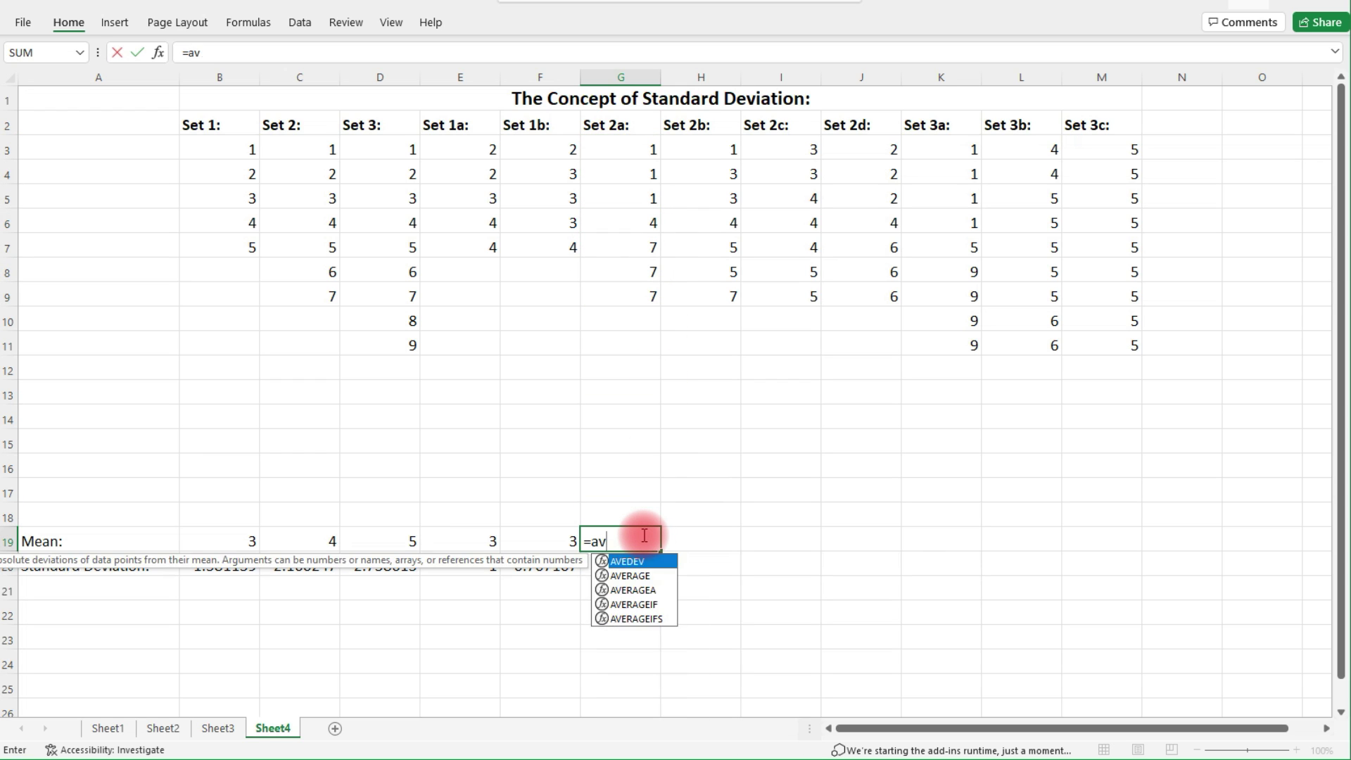
type("erage(")
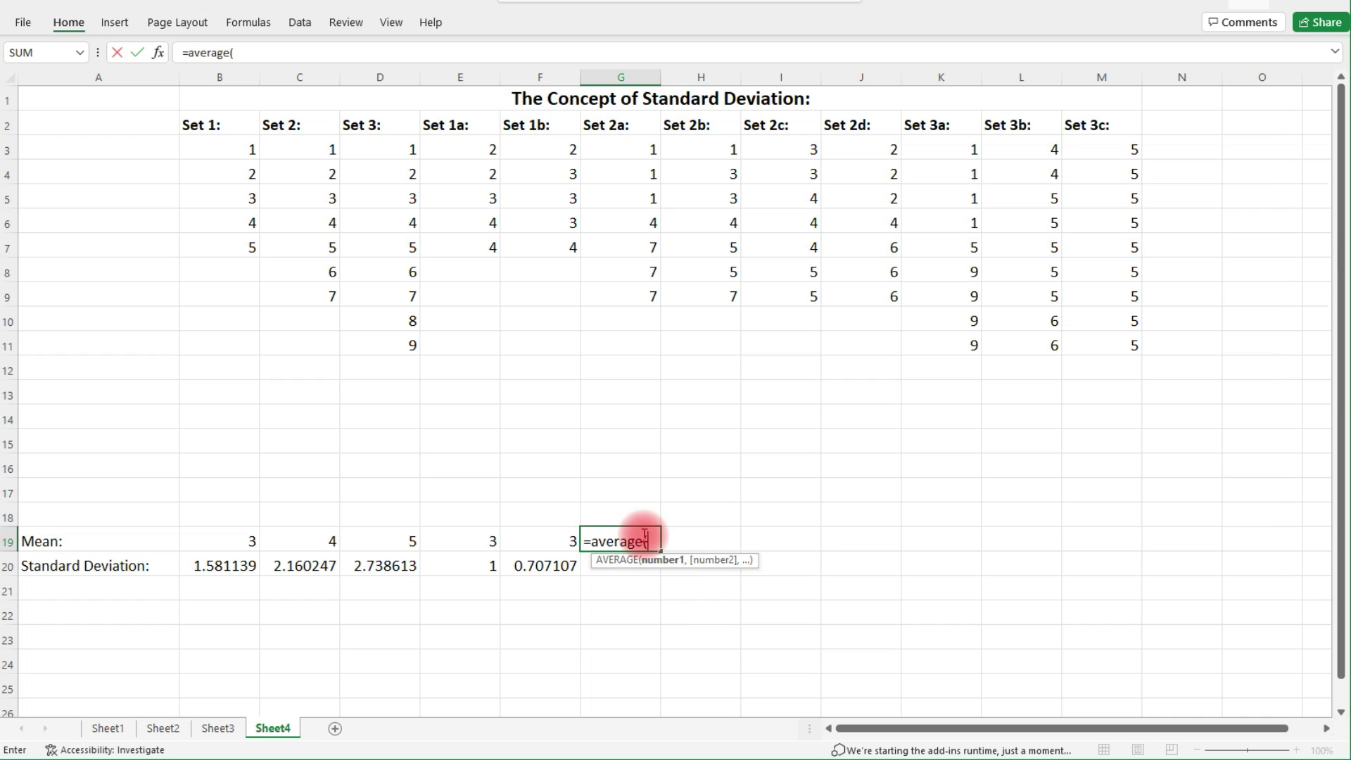
left_click_drag(639, 146, 628, 301)
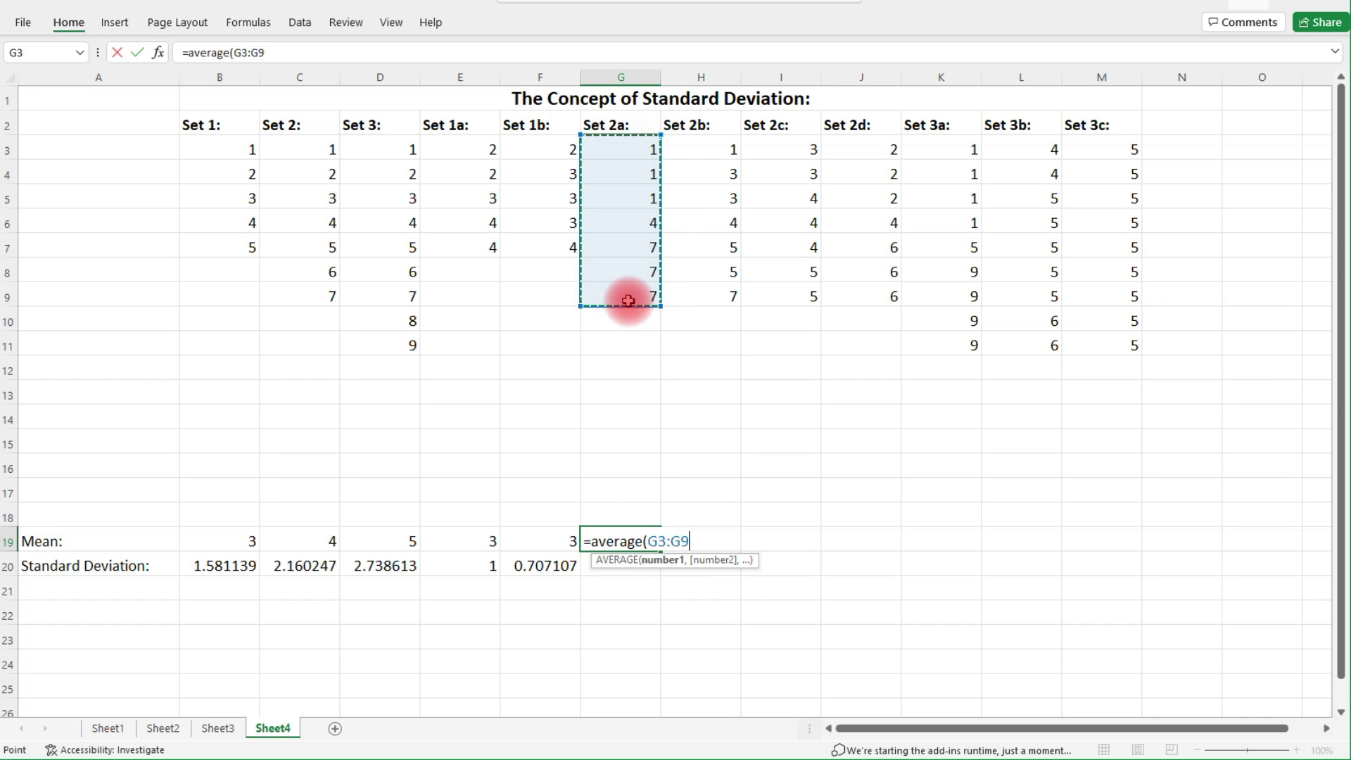
key("Return")
type("=stdev.s")
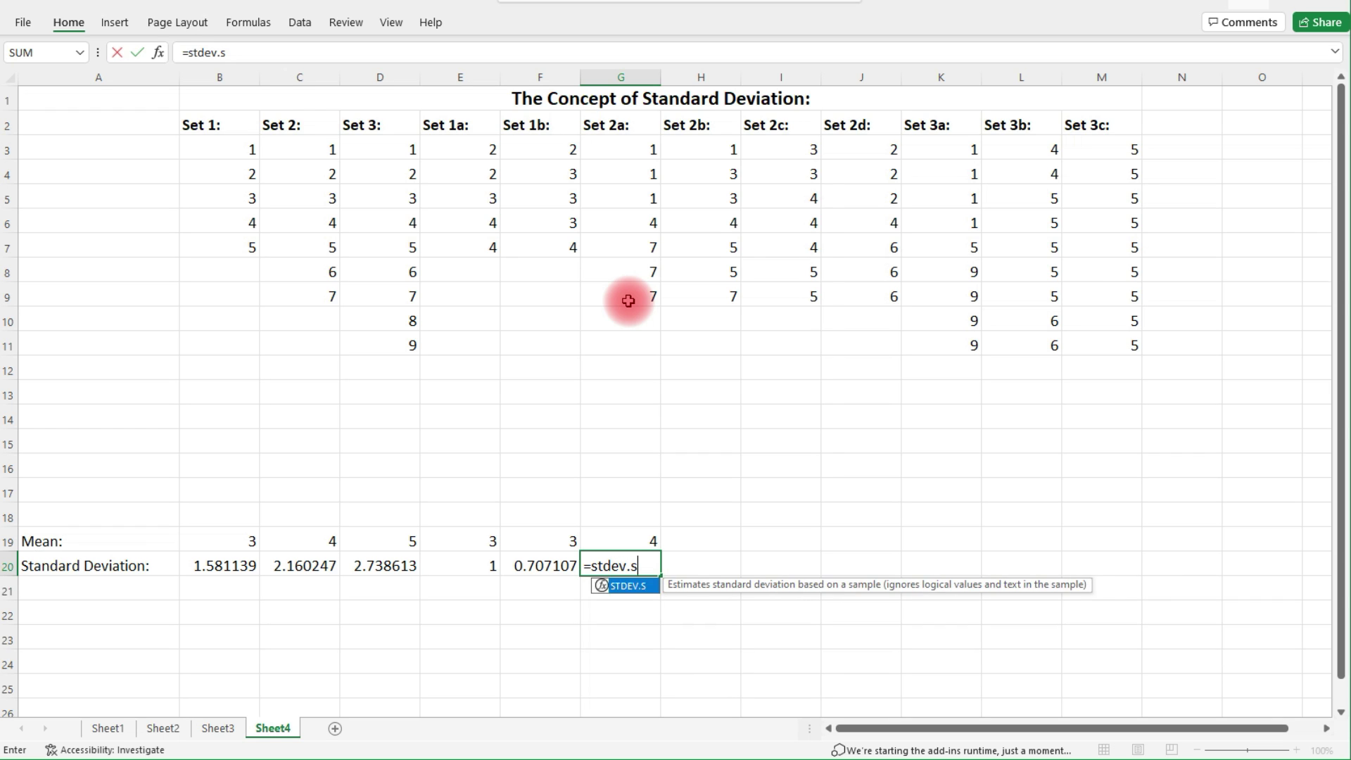
type("(")
left_click_drag(645, 152, 638, 296)
key("Return")
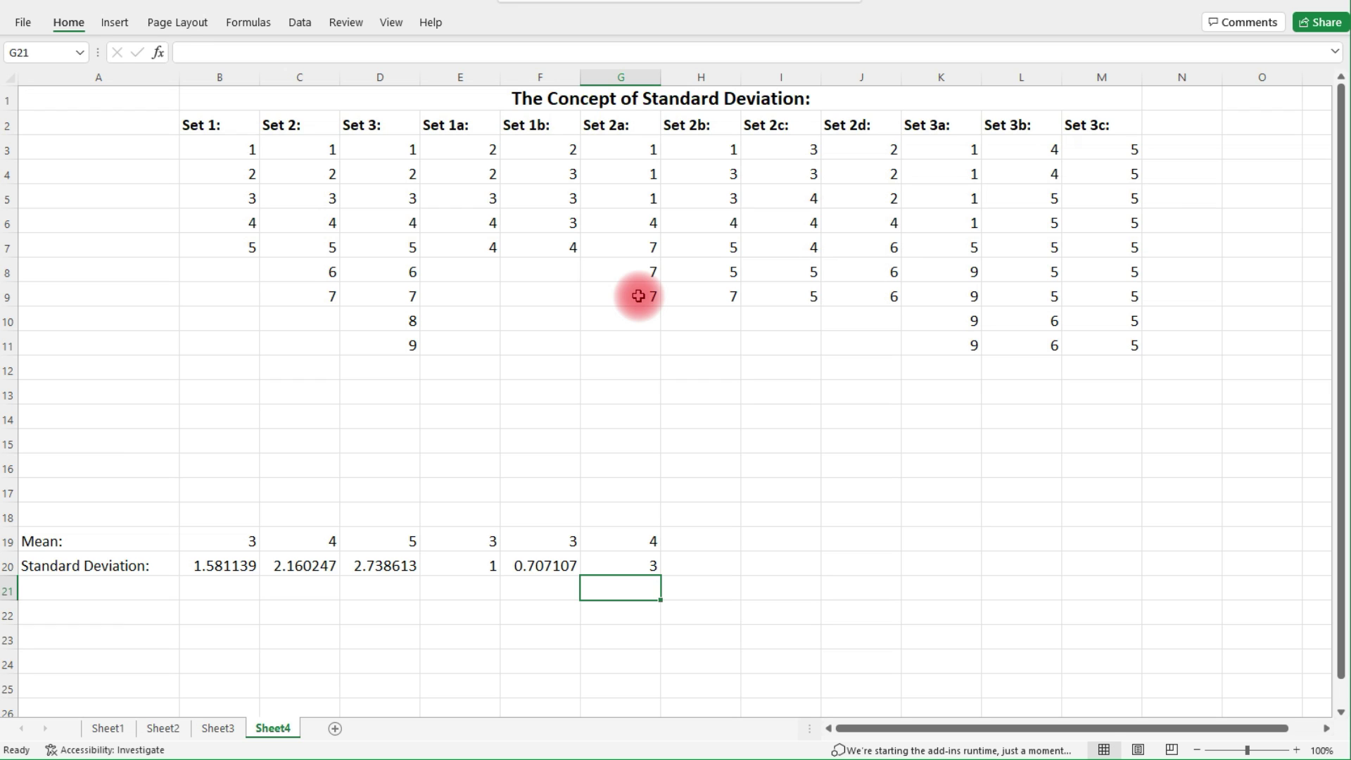
left_click(658, 563)
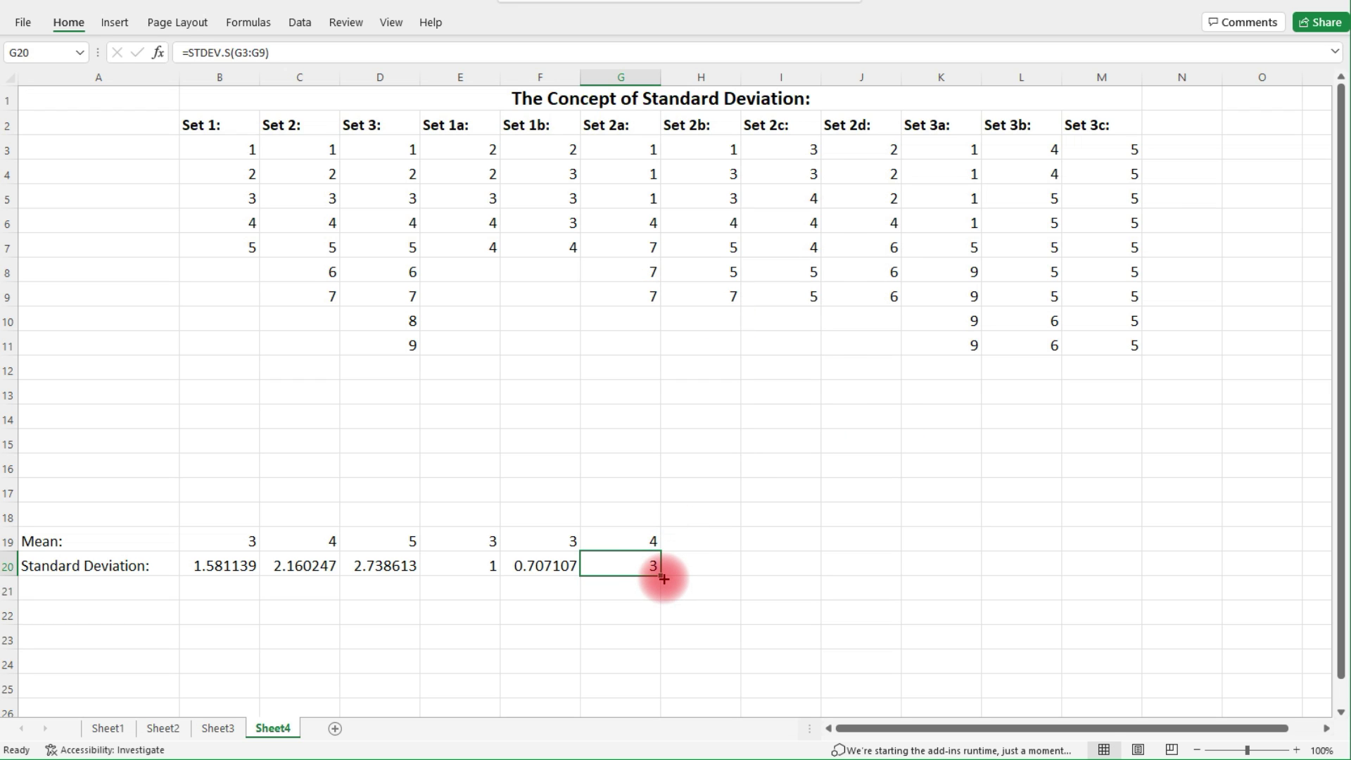
left_click_drag(633, 145, 640, 290)
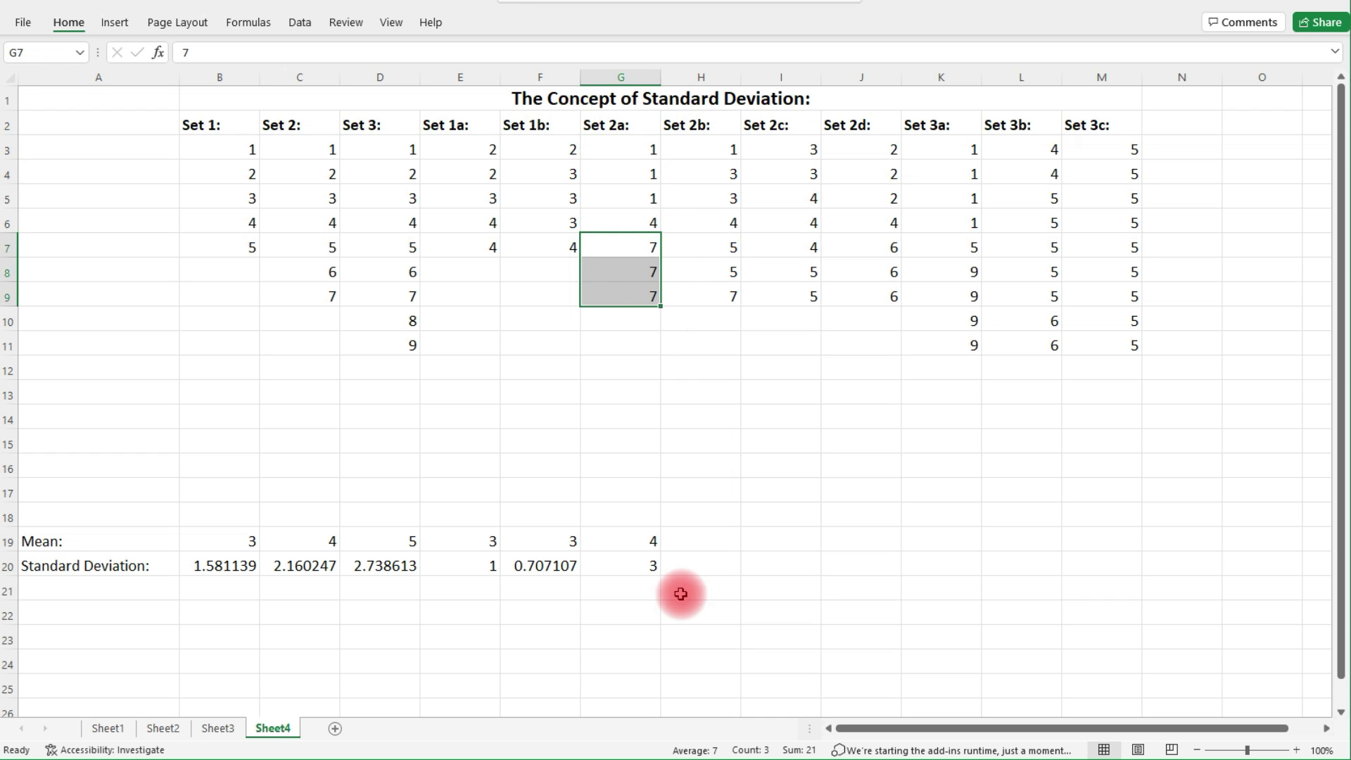
left_click(475, 567)
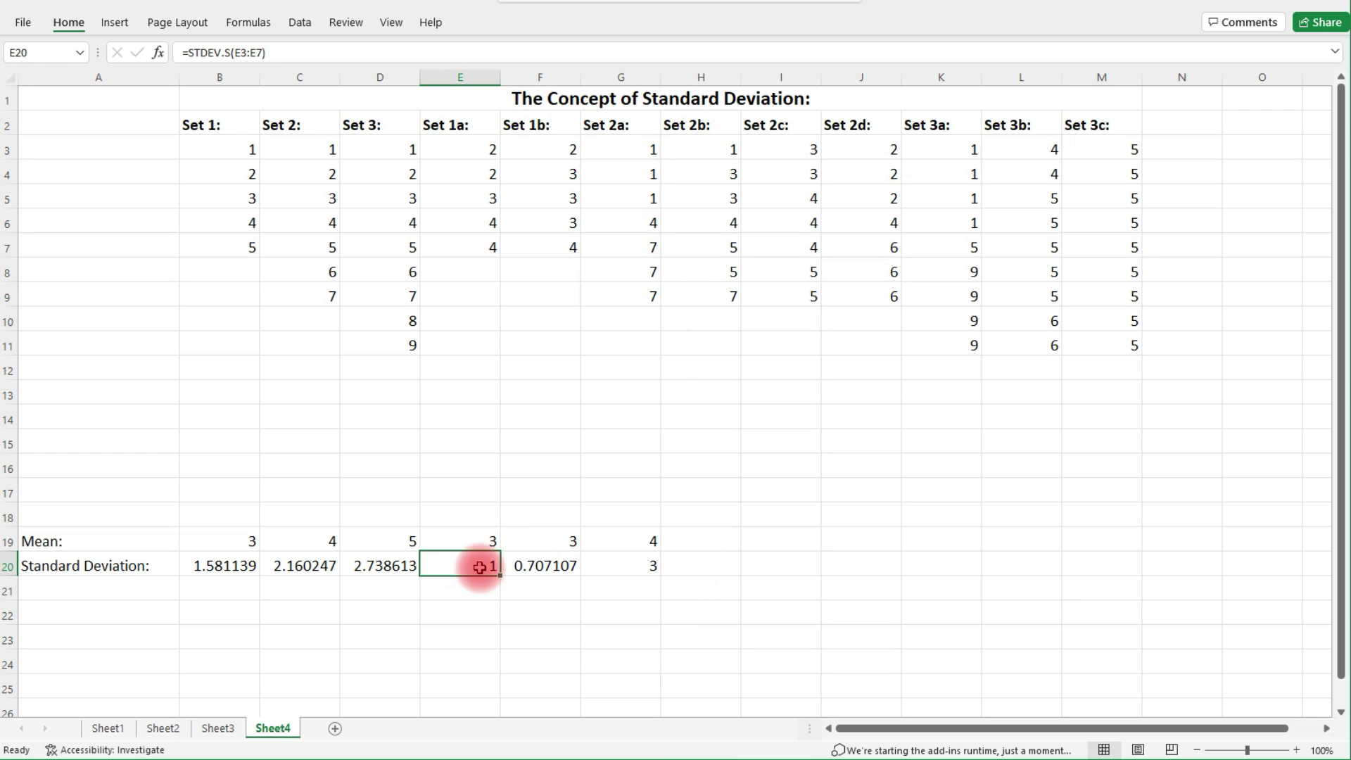
left_click_drag(471, 143, 473, 248)
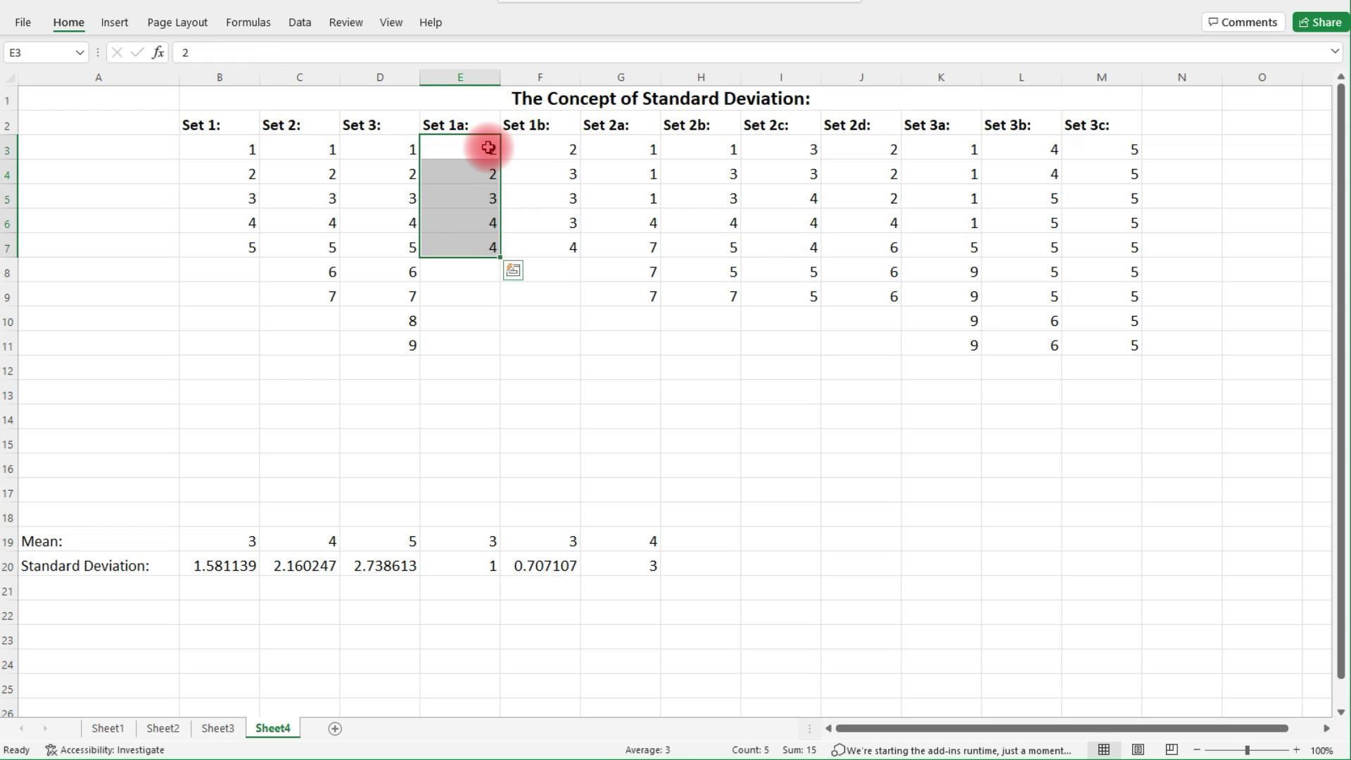
left_click_drag(489, 148, 484, 182)
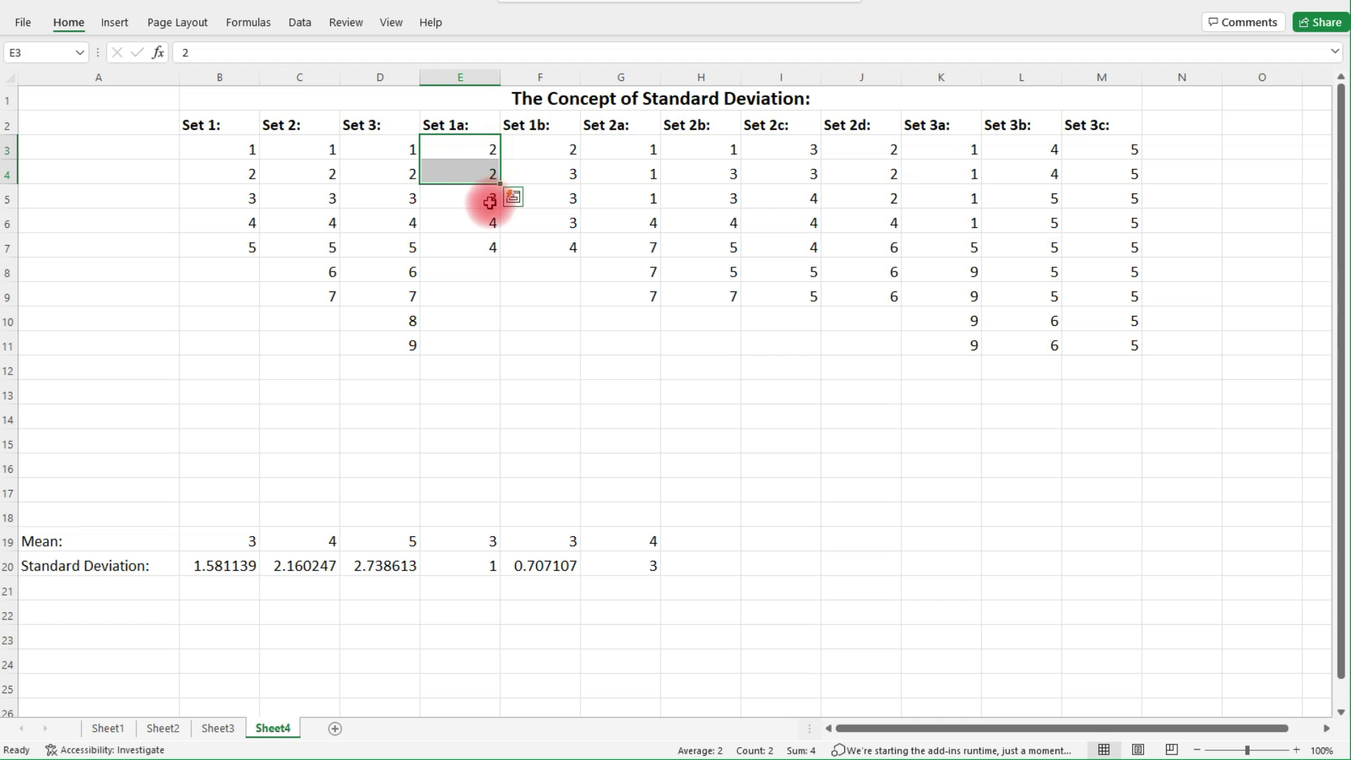
left_click_drag(473, 222, 471, 248)
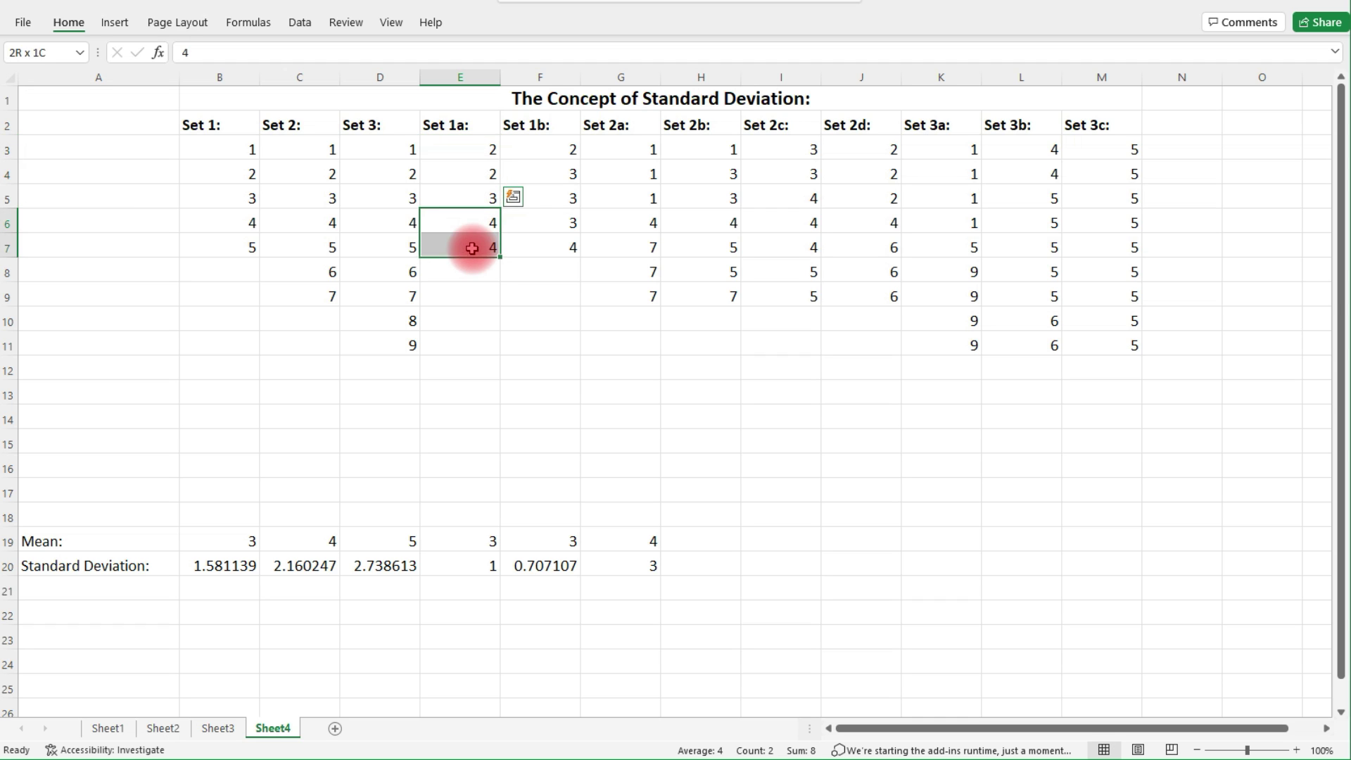
left_click(470, 569)
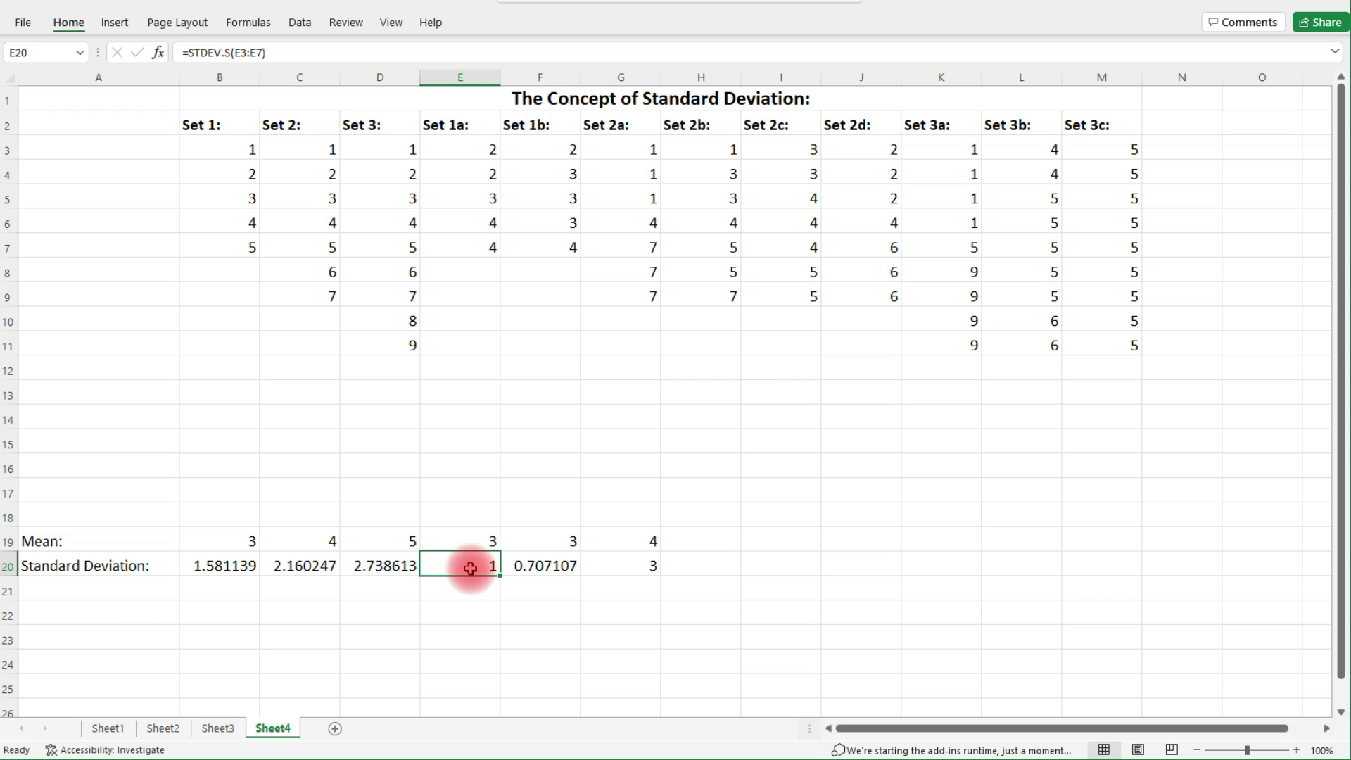
left_click(719, 544)
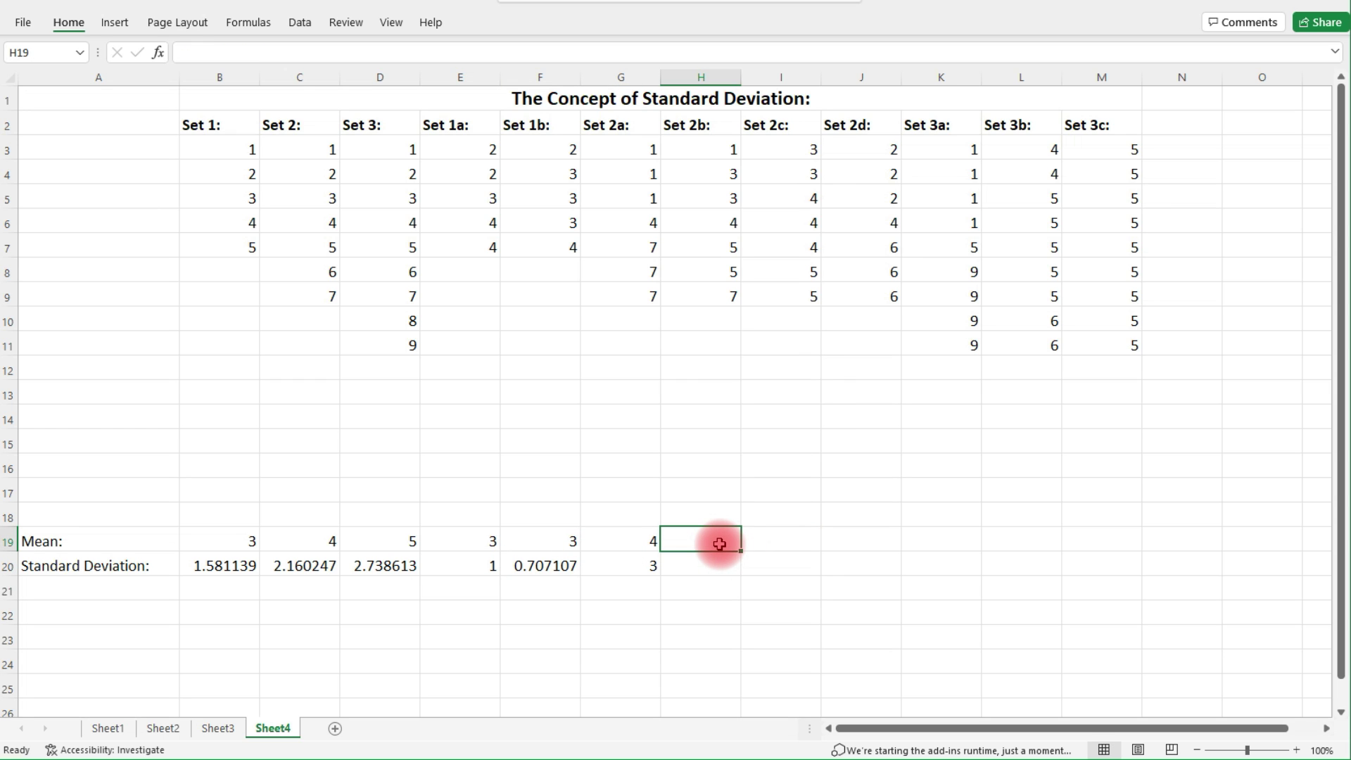
left_click_drag(612, 125, 735, 299)
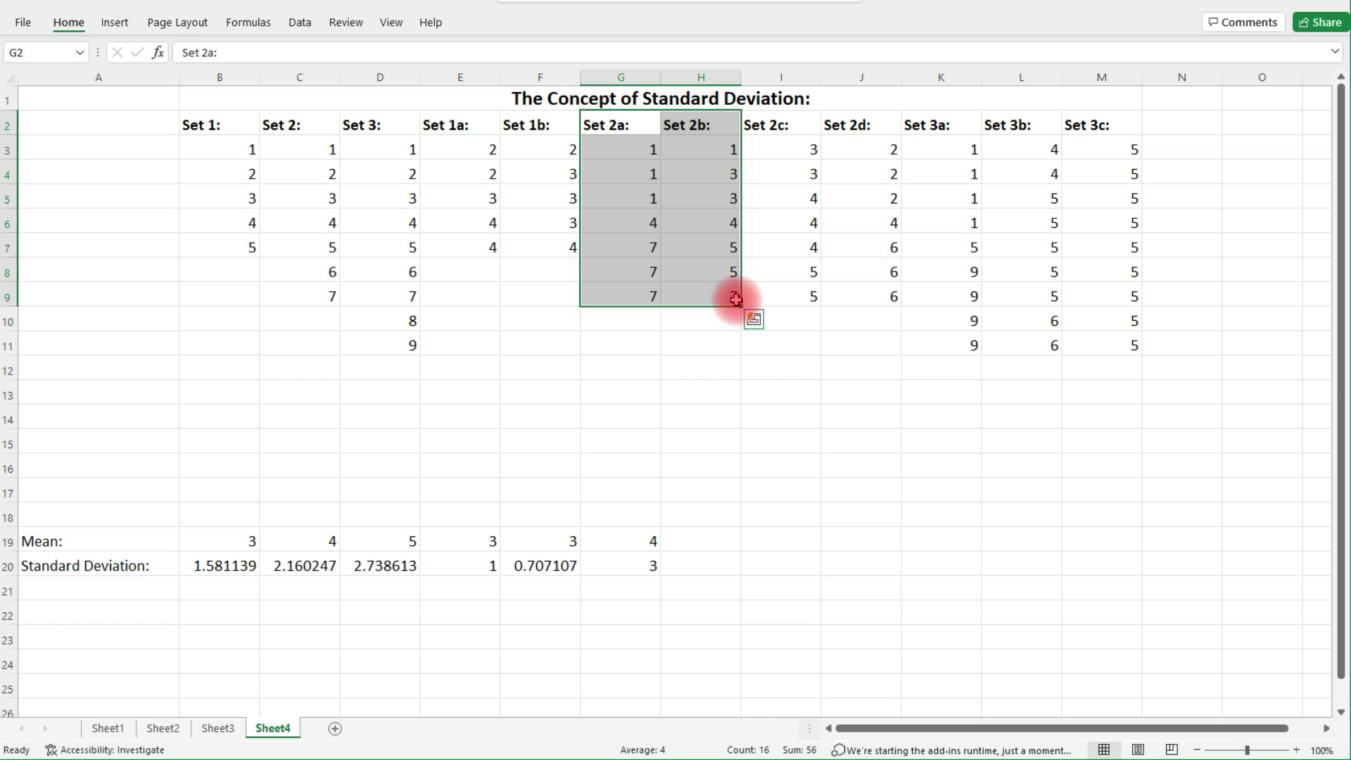
Step: Enter =AVERAGE(H3:H9) in H19 and =STDEV.S(H3:H9) in H20 for Set 2b (4, 1.914854), checking against G20
left_click(728, 199)
left_click(733, 248)
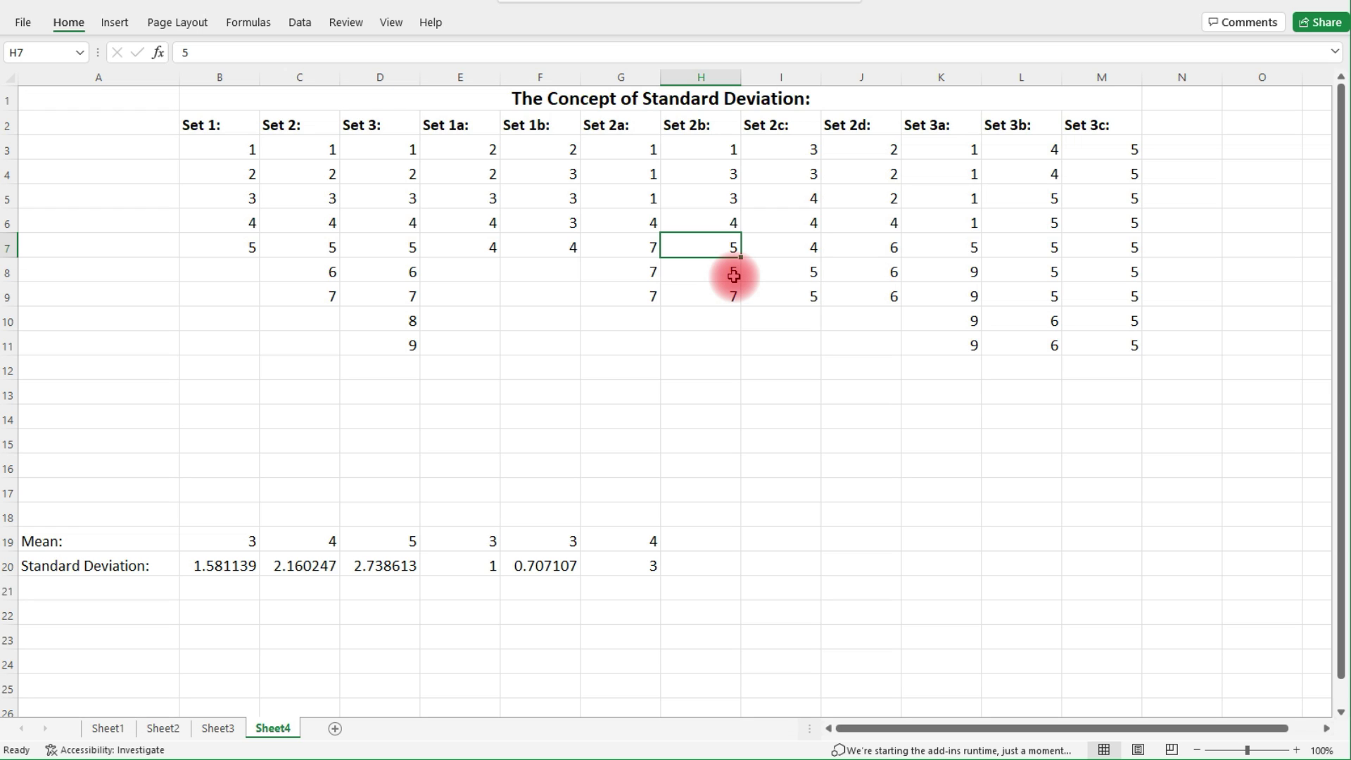
left_click(709, 538)
type("=average(")
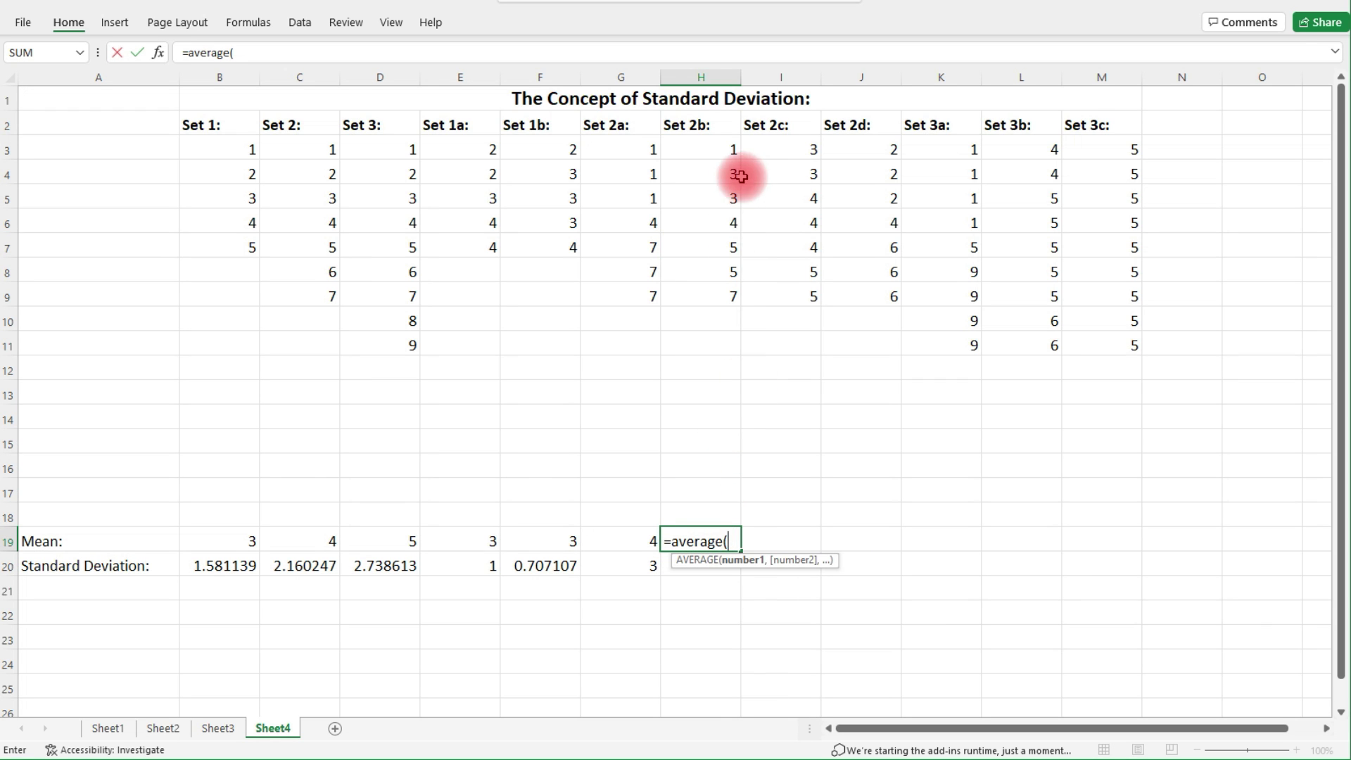
left_click_drag(724, 153, 723, 289)
key("Return")
type("=stdev.s(")
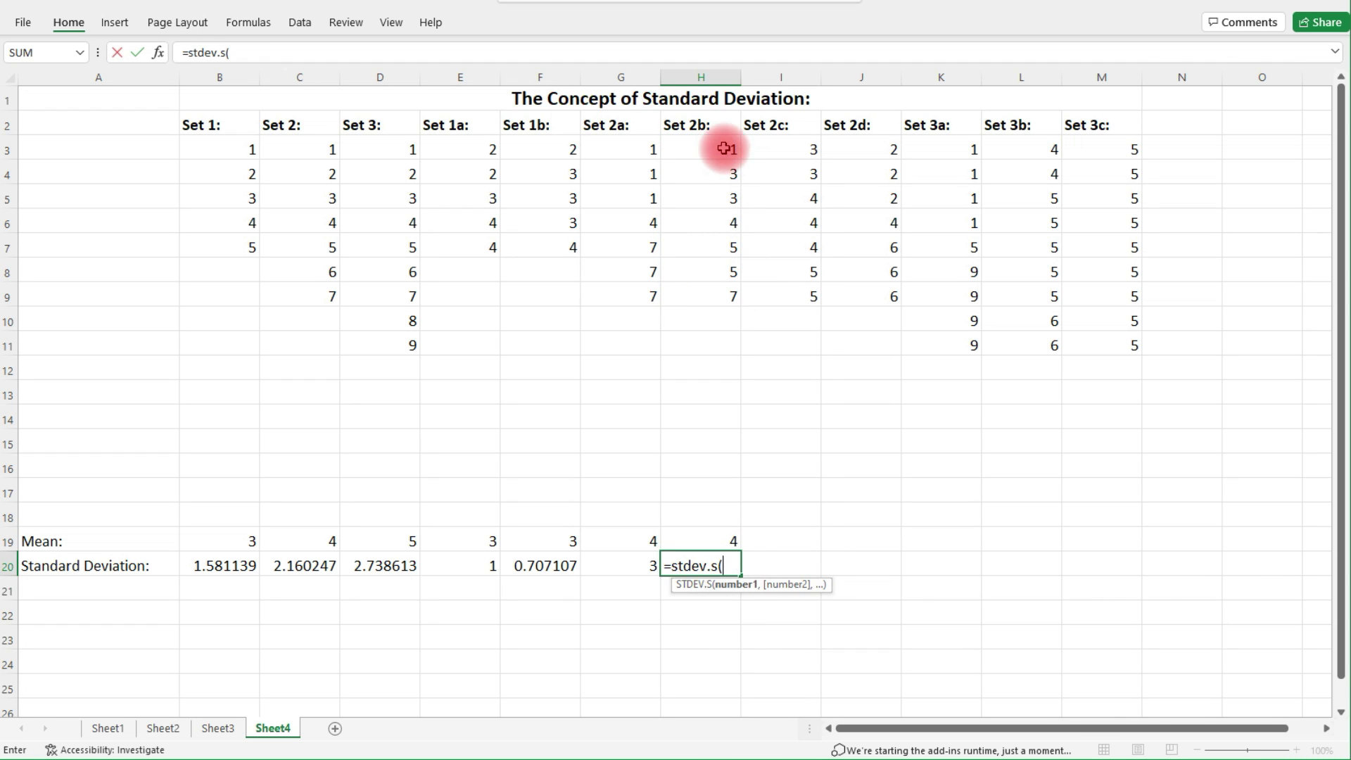
left_click_drag(724, 148, 712, 289)
key("Return")
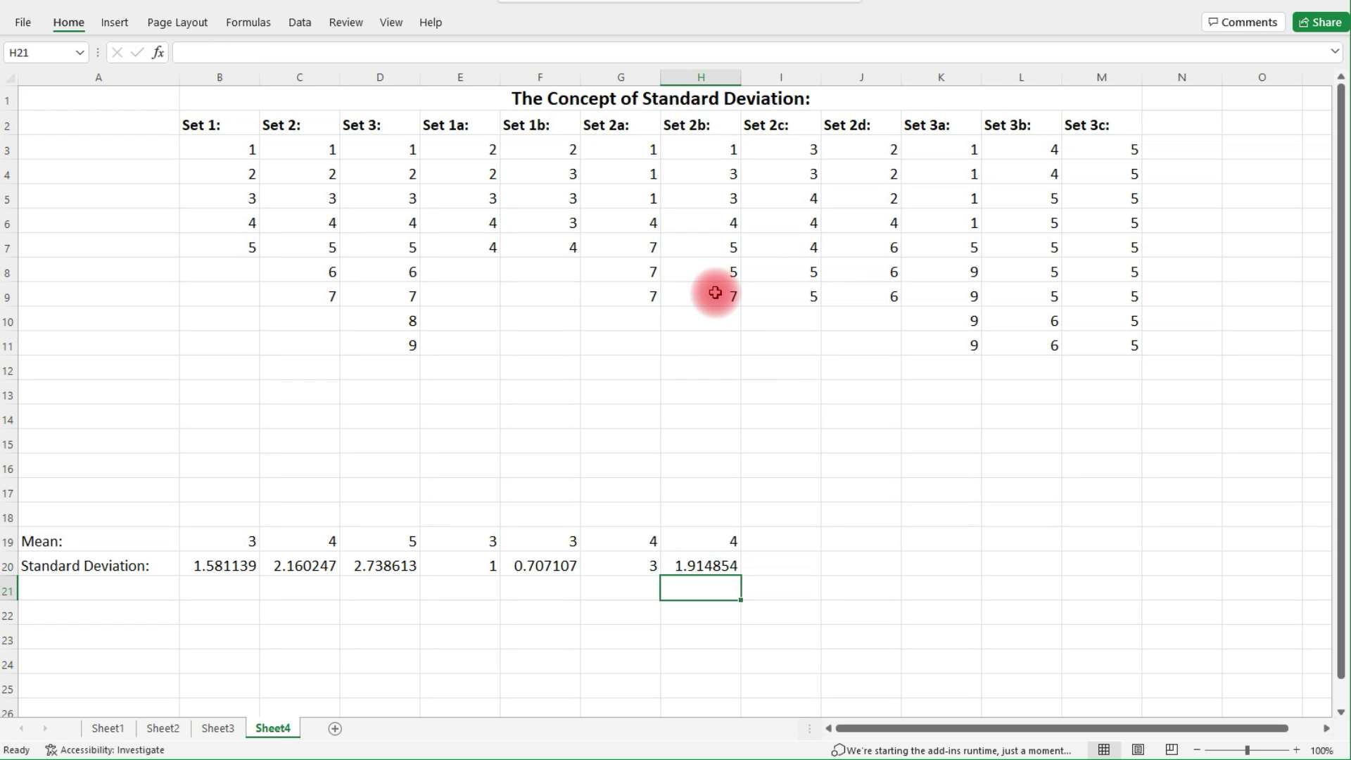
left_click(707, 571)
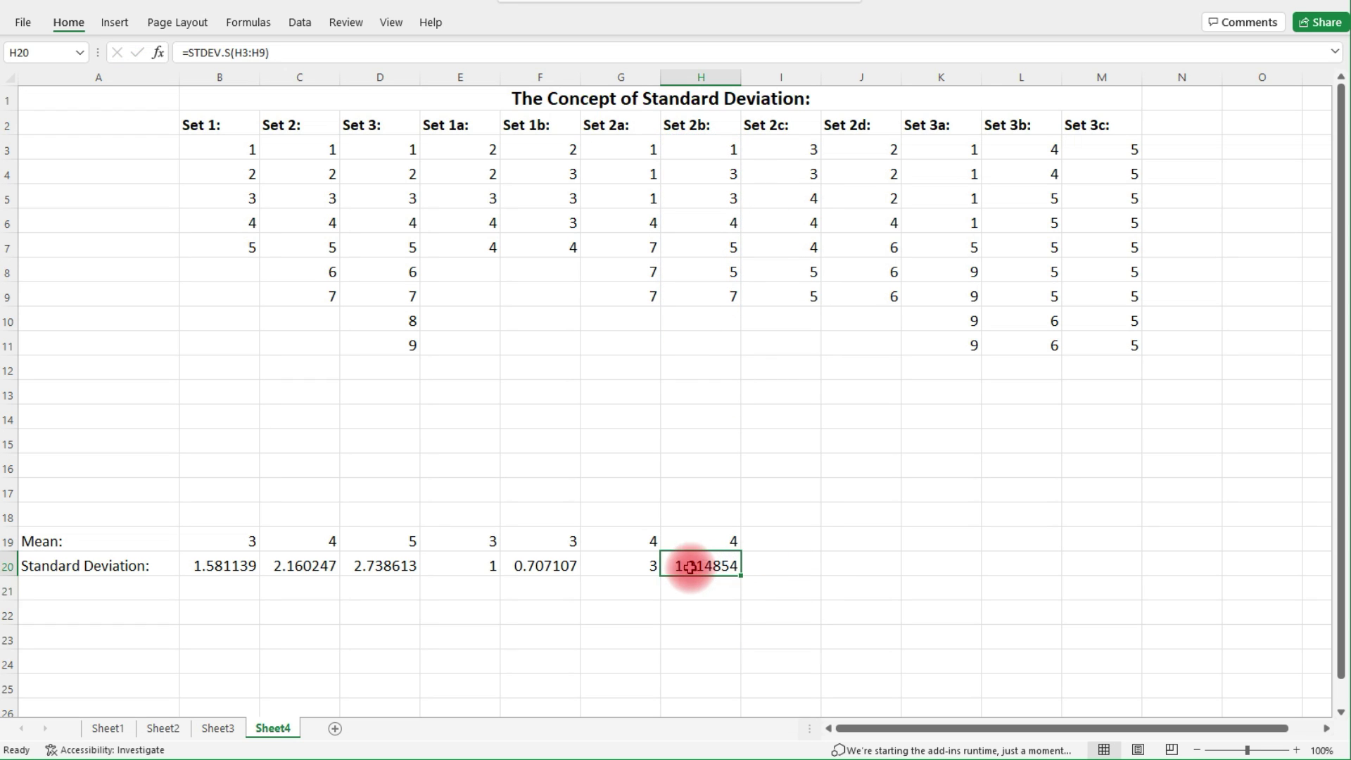
left_click(652, 563)
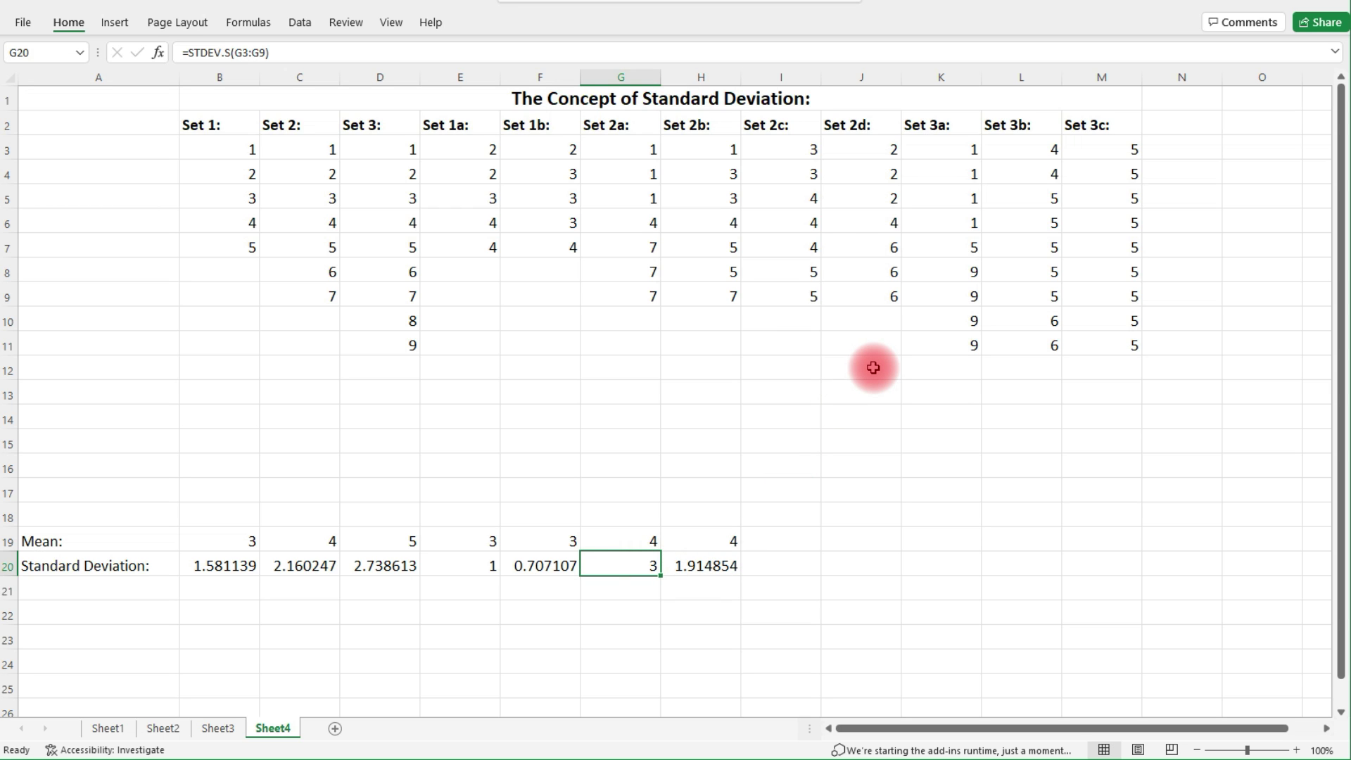
left_click_drag(706, 120, 782, 289)
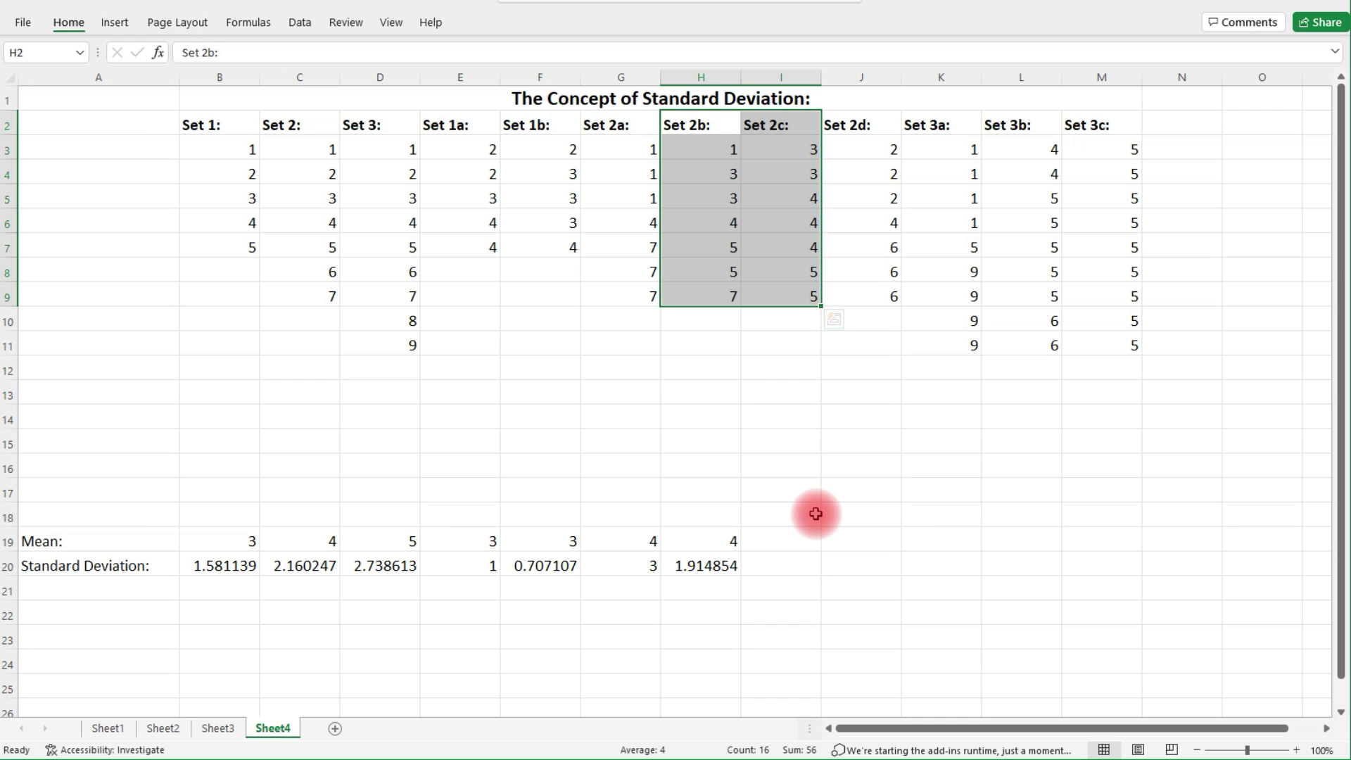
left_click(790, 341)
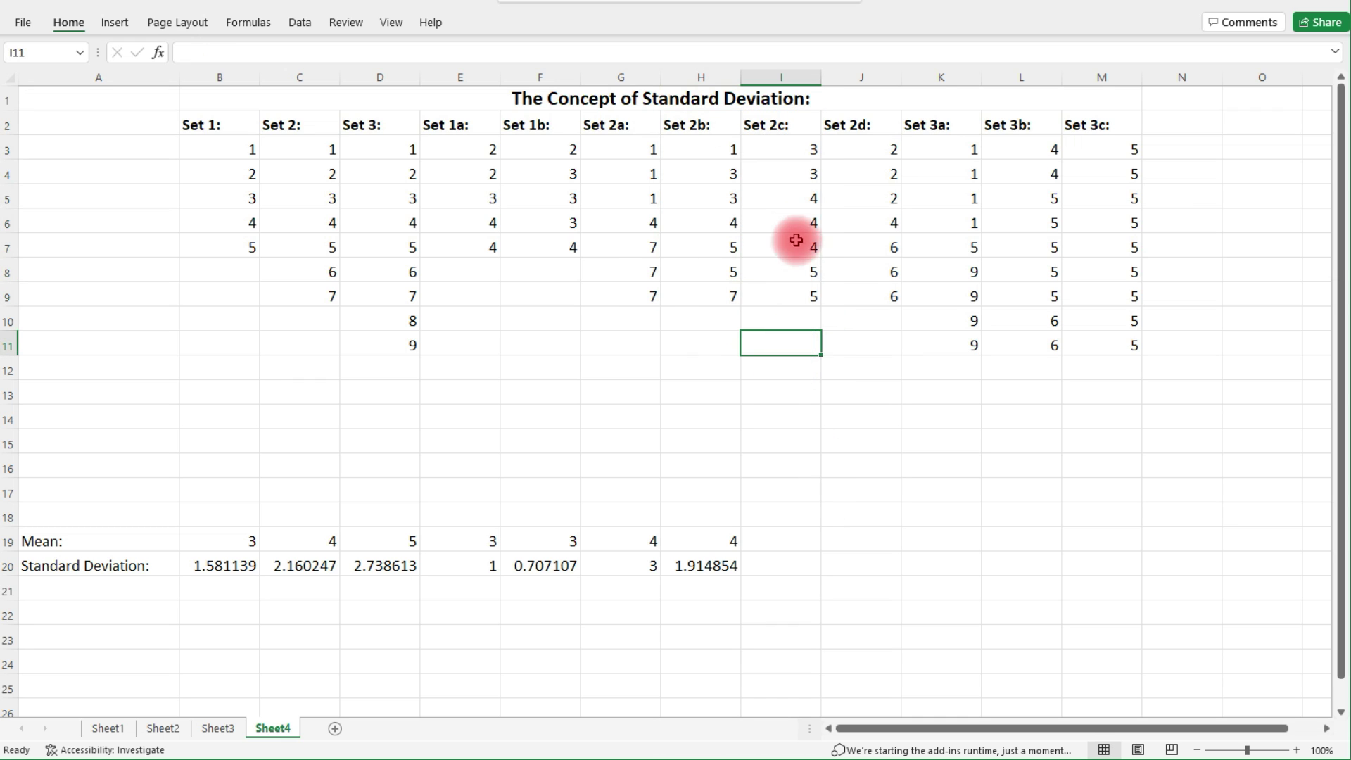
left_click_drag(806, 197, 803, 248)
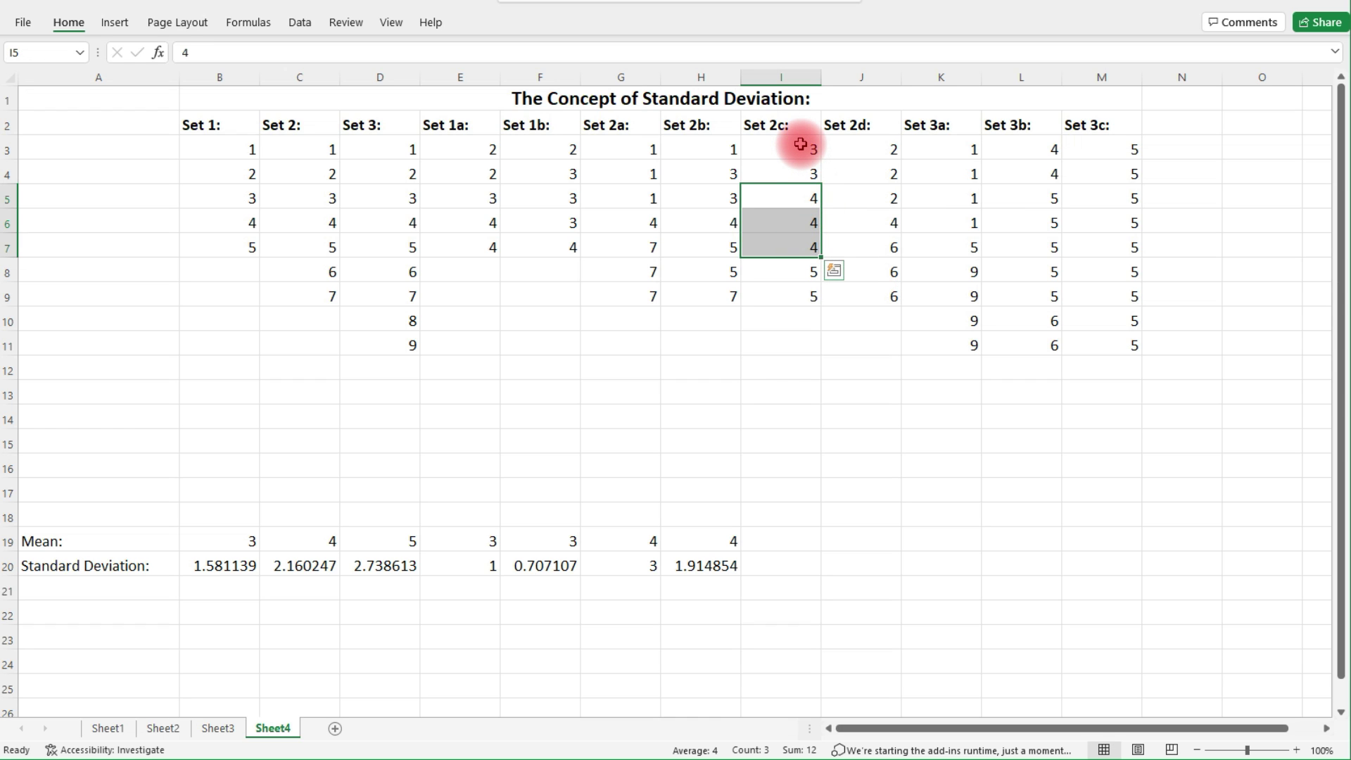
left_click_drag(800, 144, 808, 175)
left_click(796, 279)
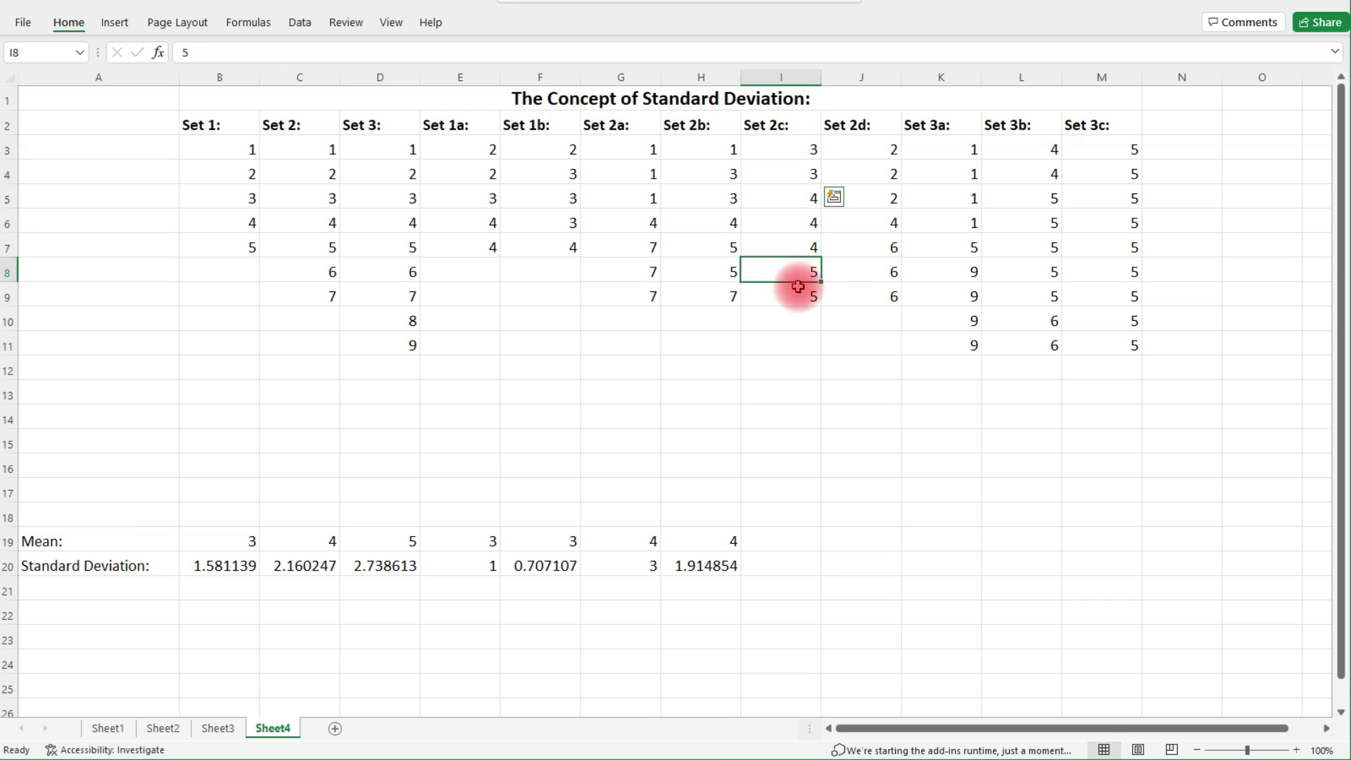
left_click_drag(798, 286, 796, 290)
left_click_drag(725, 149, 728, 299)
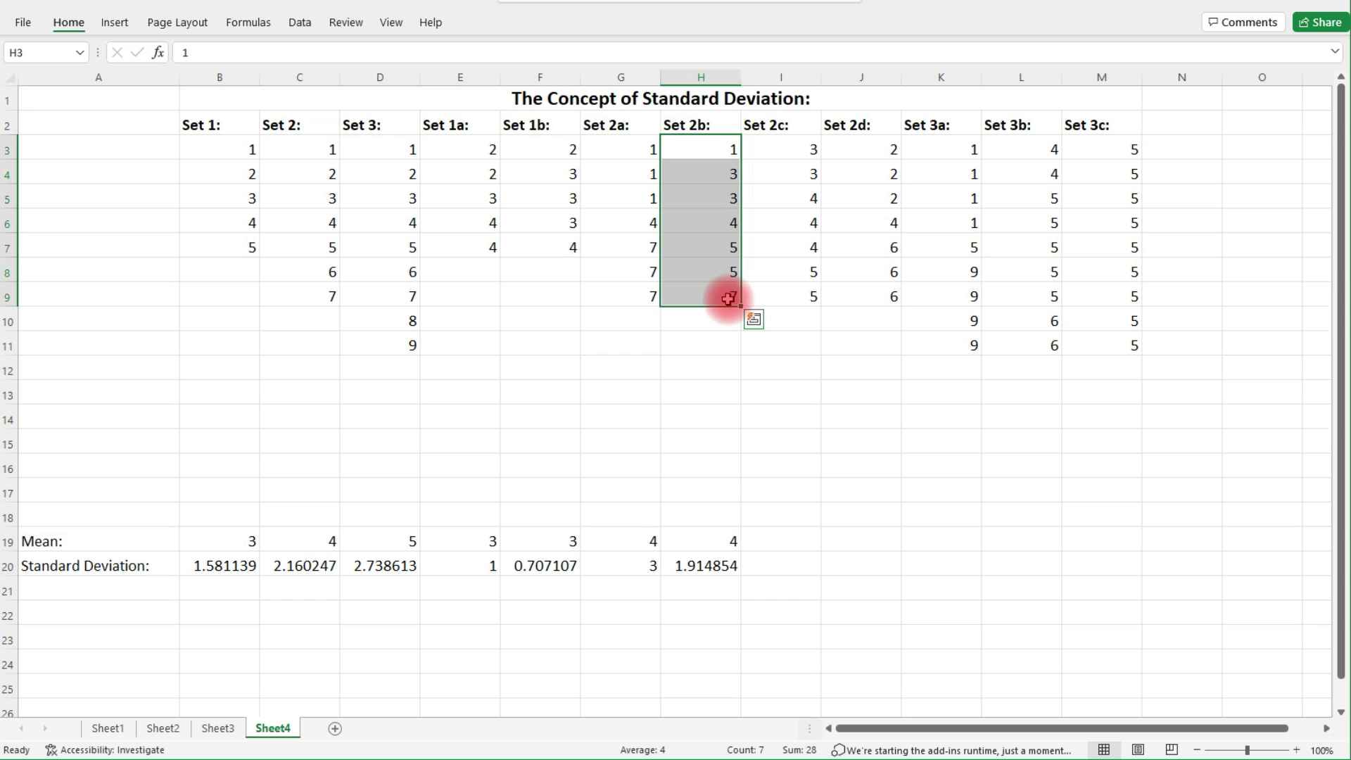
left_click_drag(785, 146, 800, 296)
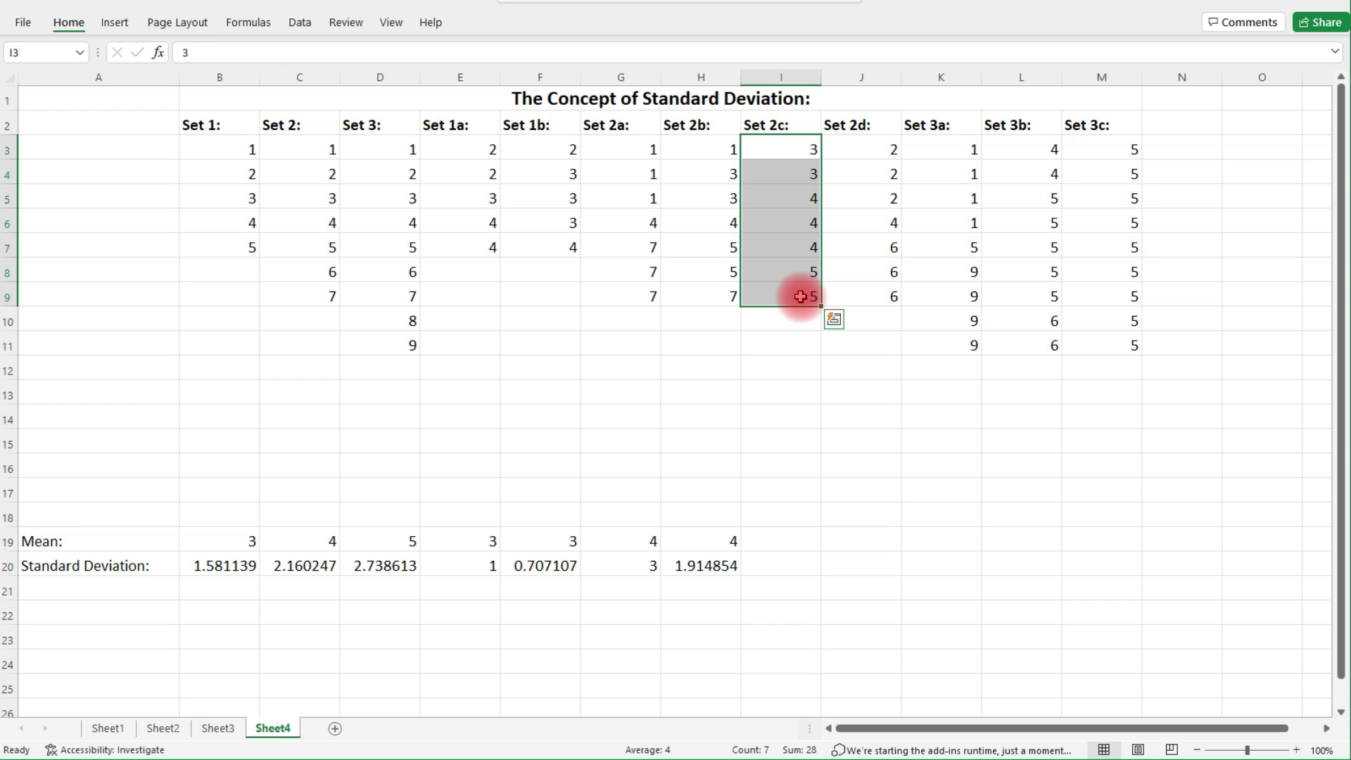
Step: Enter =average(I3:I9) in I19 and =stdev.s(I3:I9) in I20 for Set 2c, giving 4 and 0.816497
left_click(811, 540)
type("=average(")
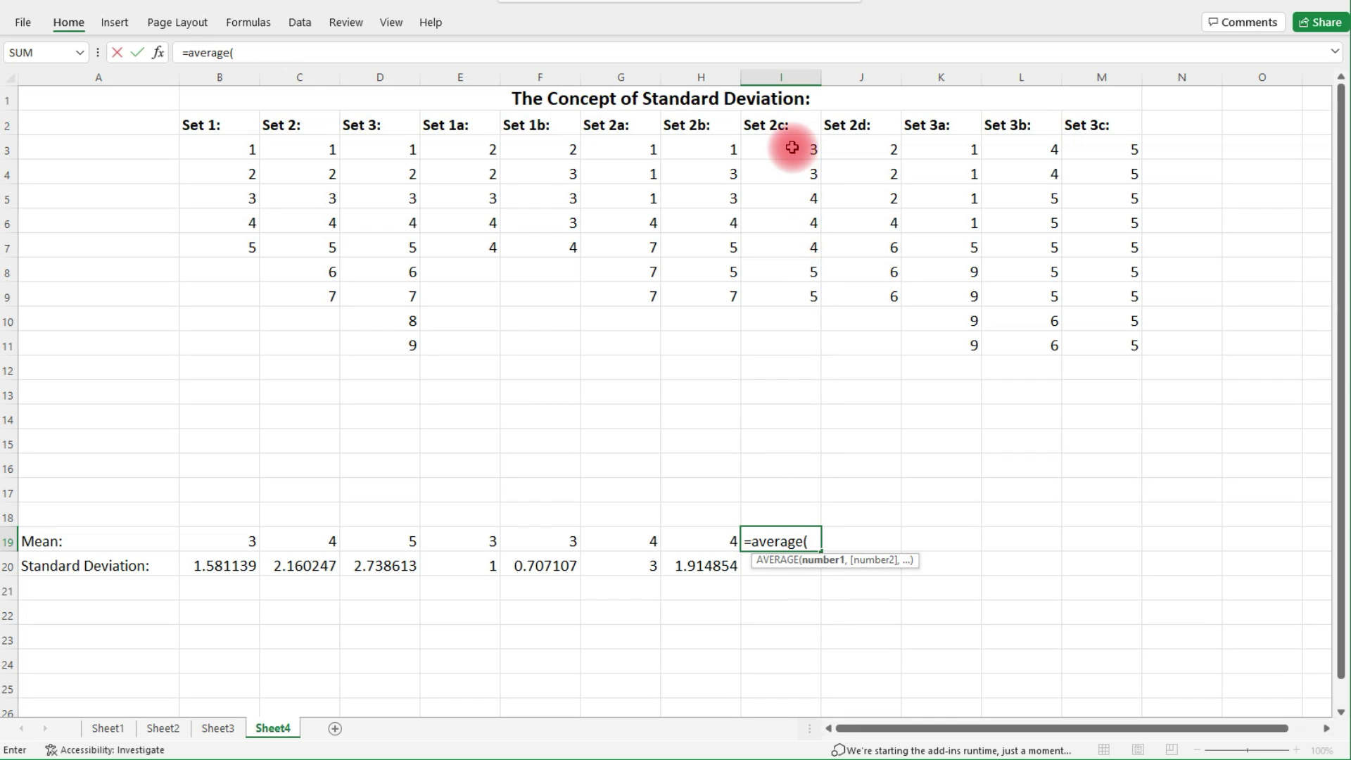
left_click_drag(790, 148, 777, 290)
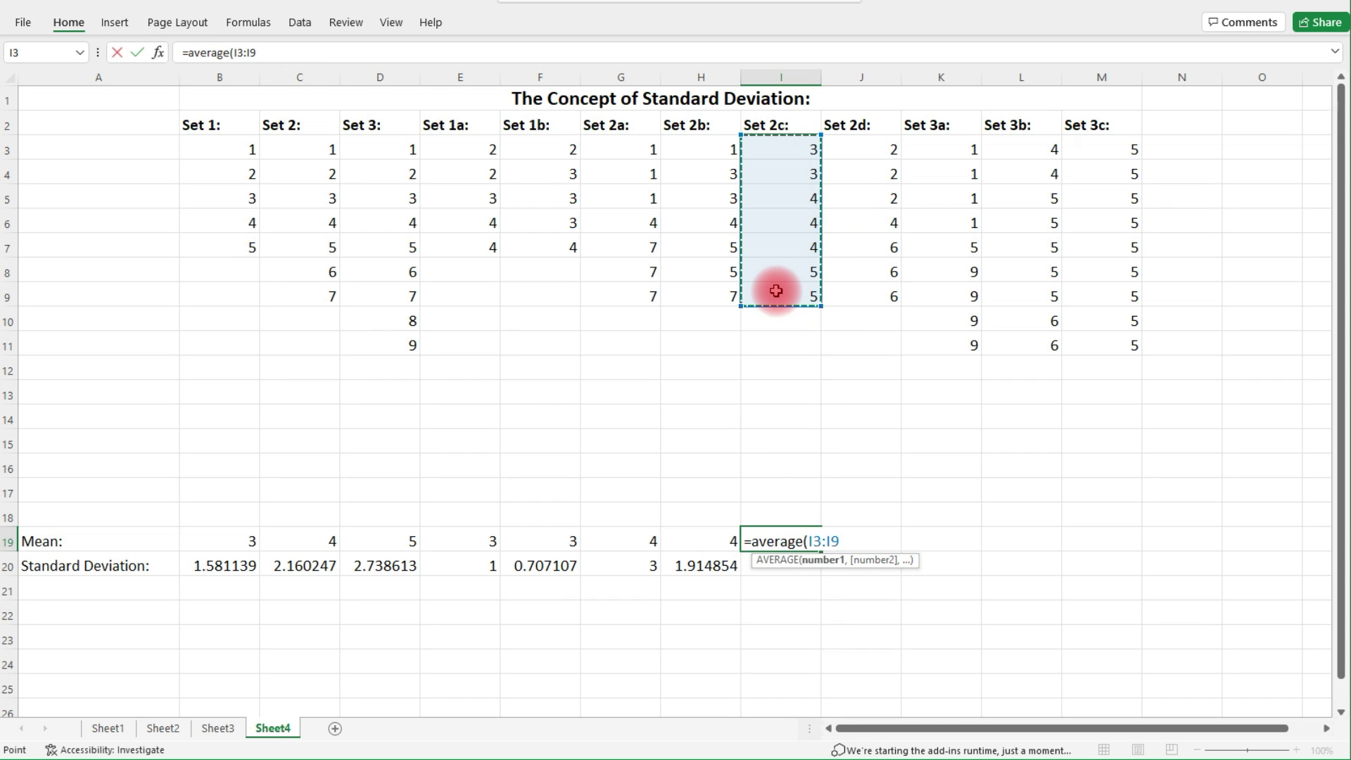
type(")")
key("Return")
type("=std")
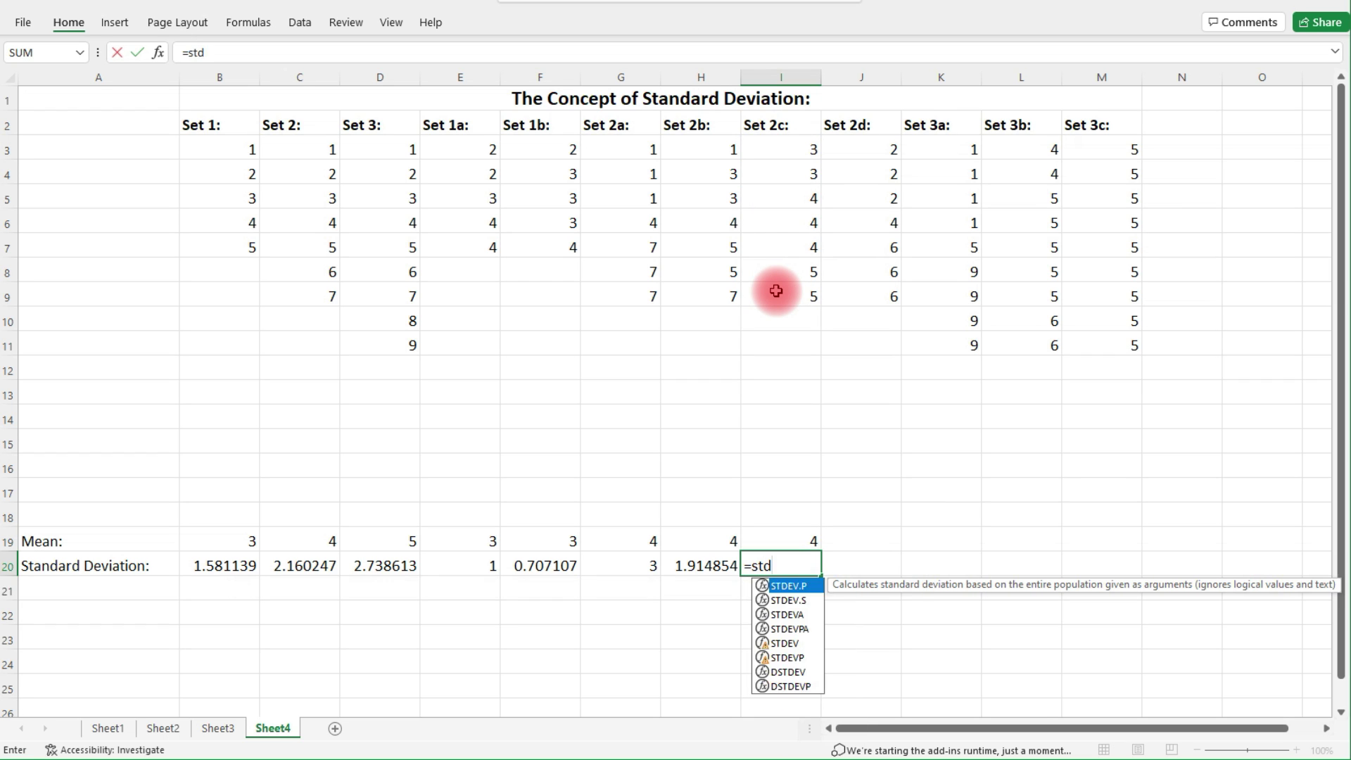
type("ev.s(")
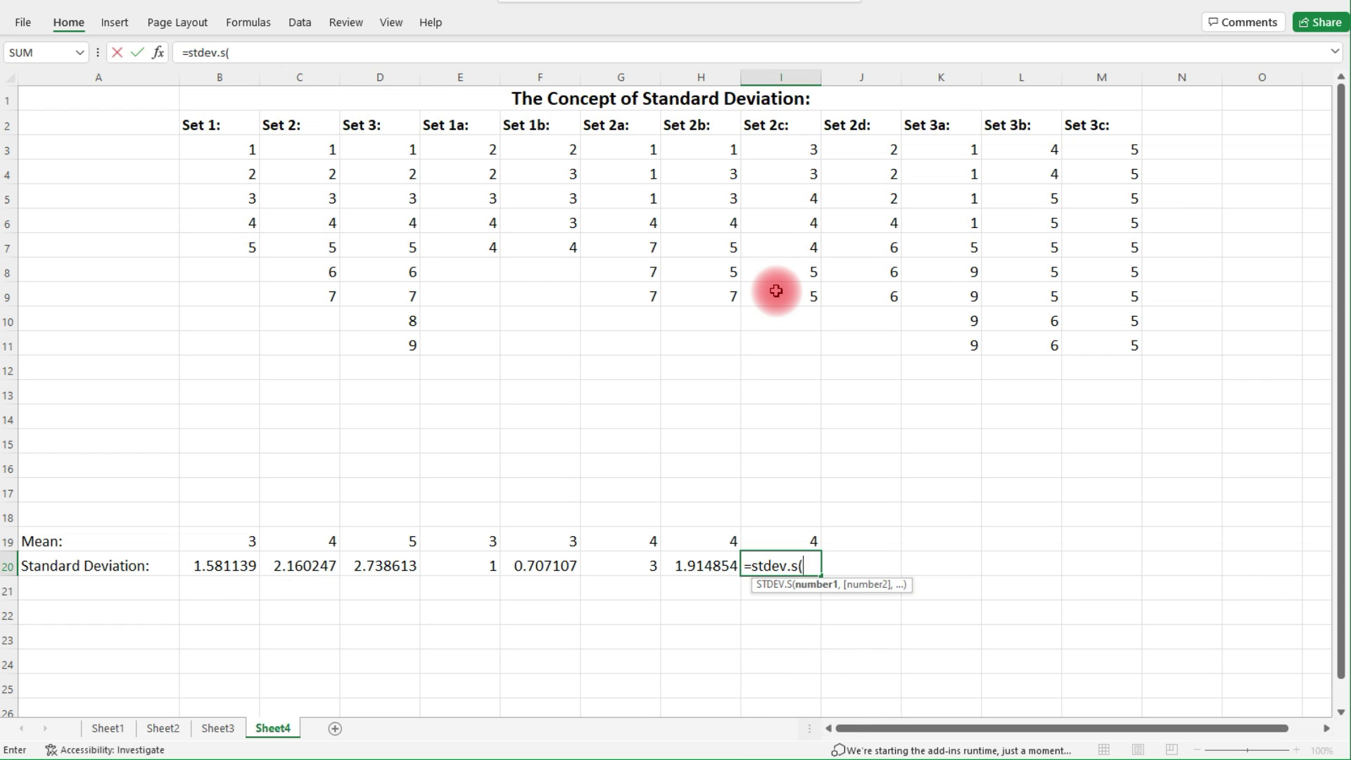
left_click_drag(772, 145, 771, 290)
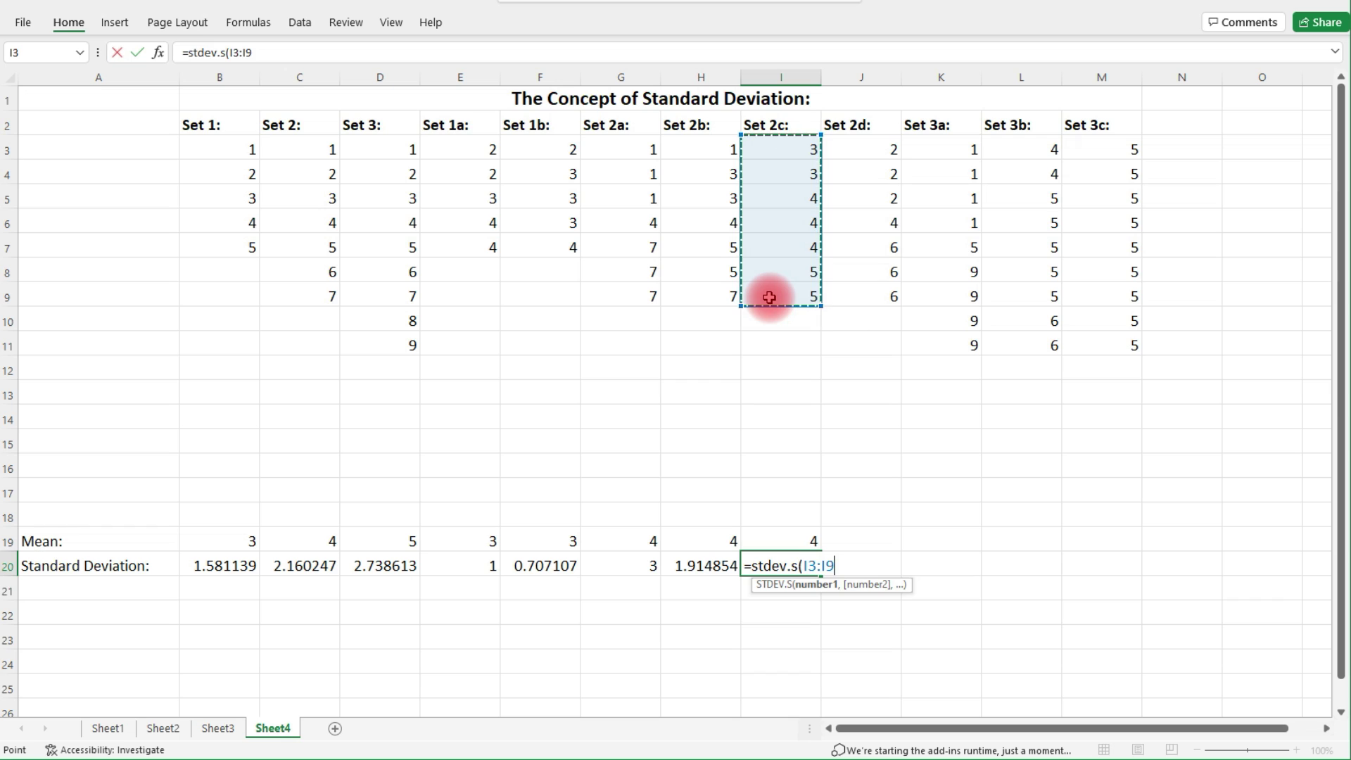
key("Return")
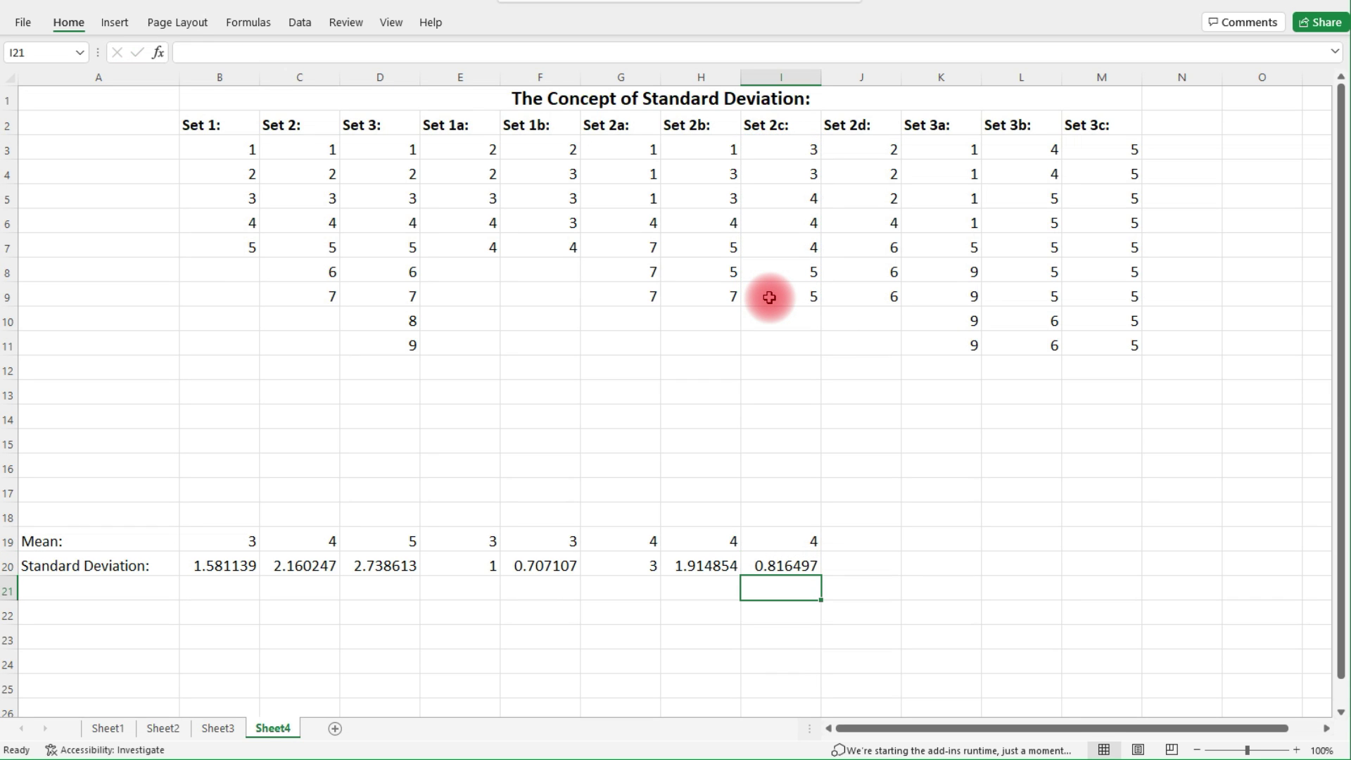
left_click_drag(810, 148, 809, 175)
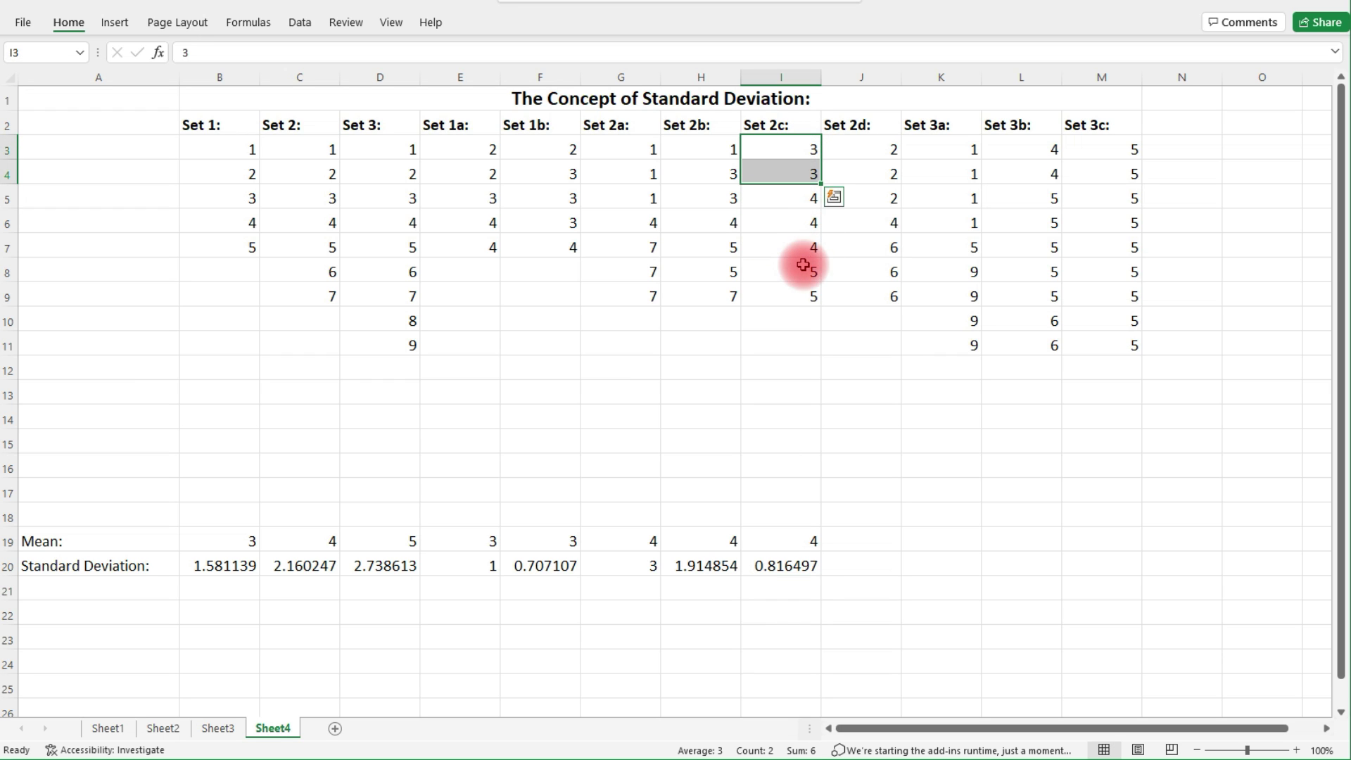
left_click_drag(803, 272, 801, 296)
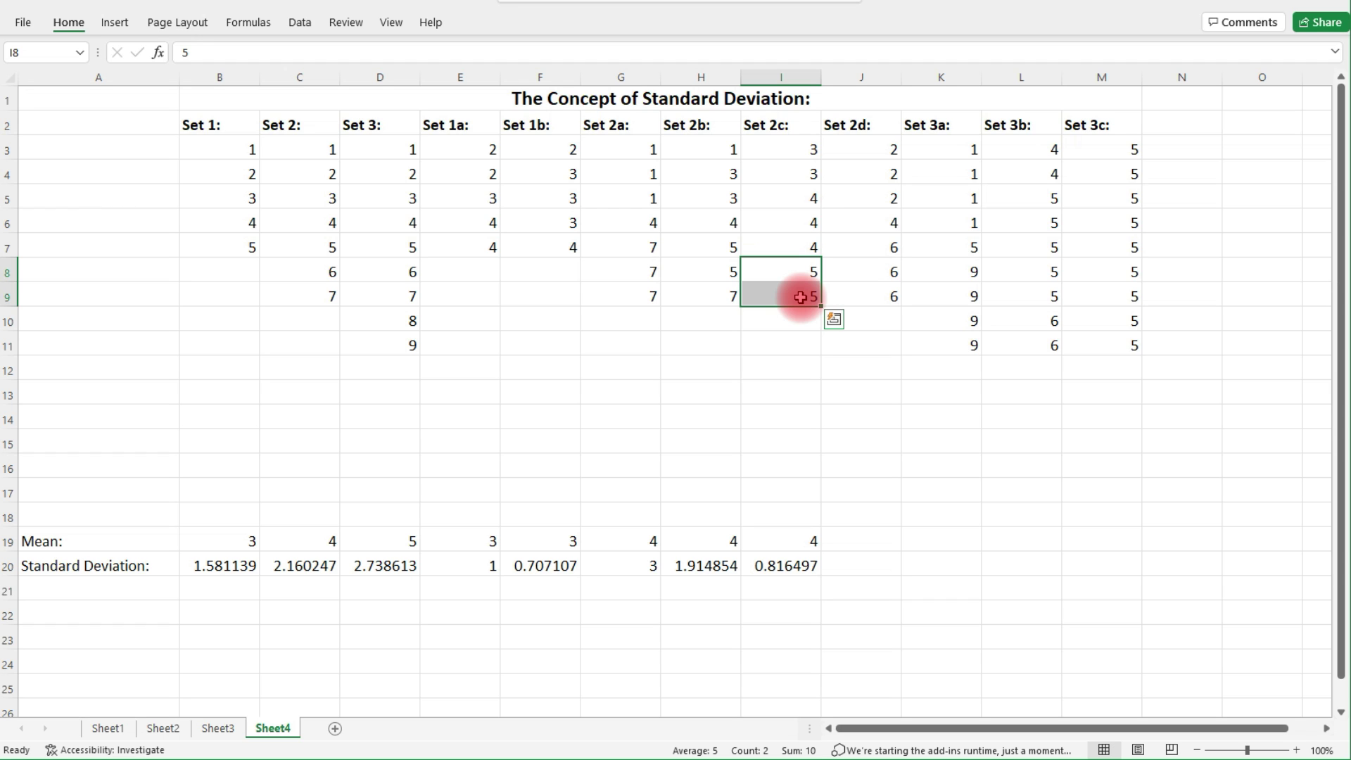
left_click_drag(802, 200, 802, 246)
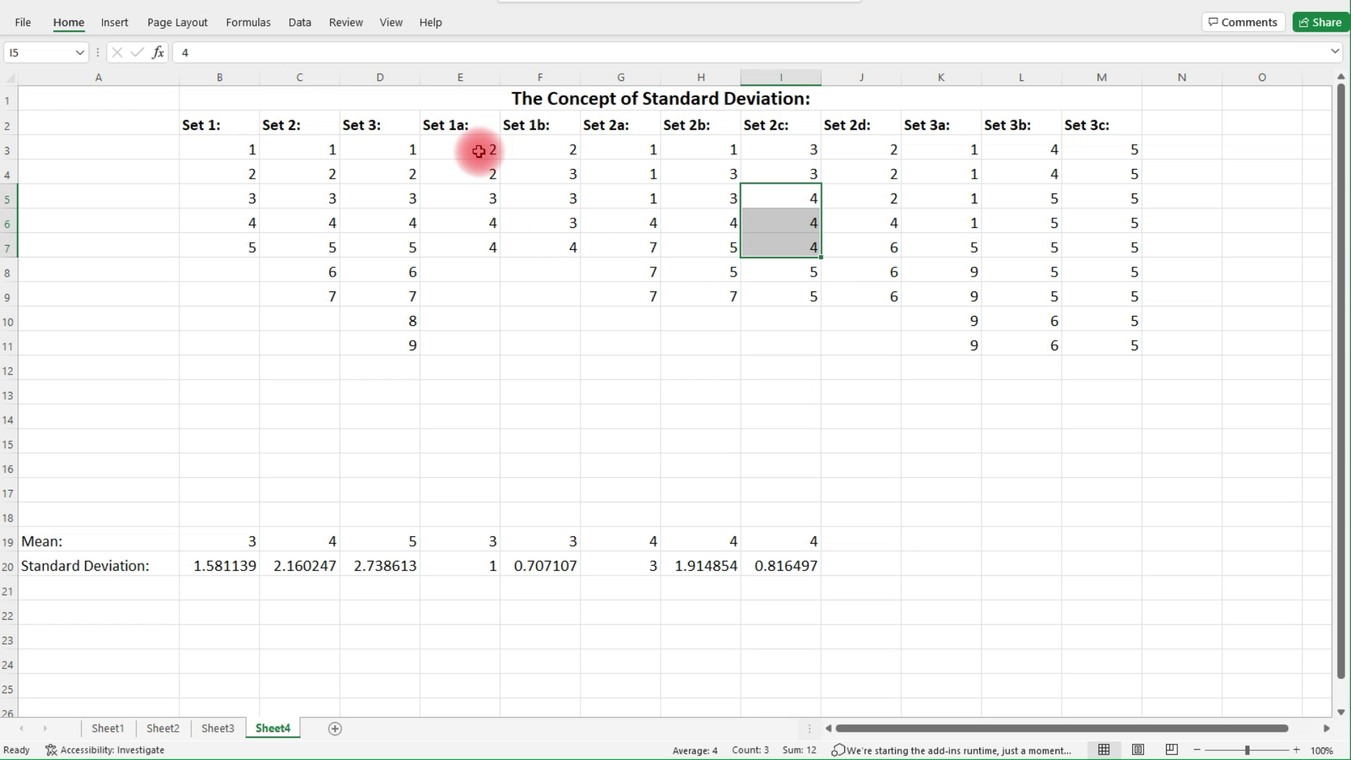
left_click_drag(478, 151, 476, 247)
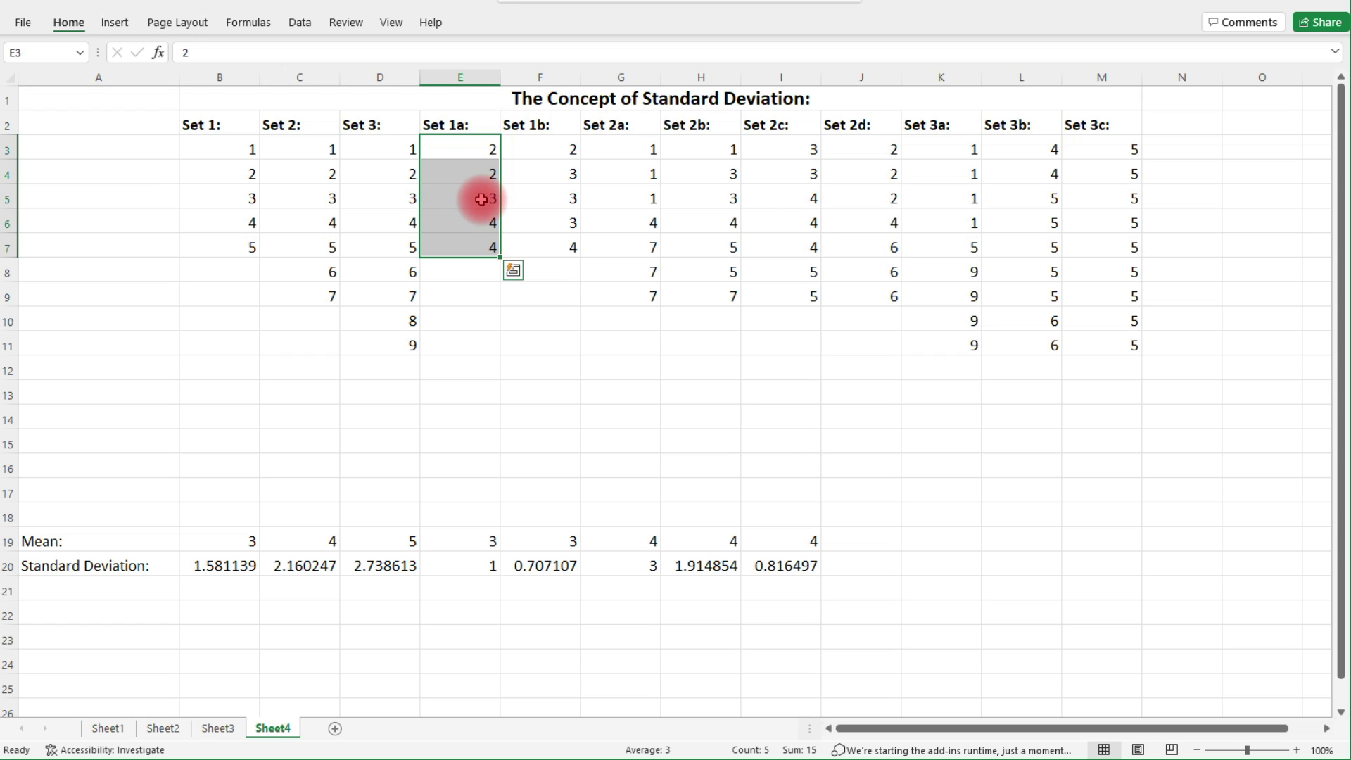
left_click_drag(805, 148, 805, 288)
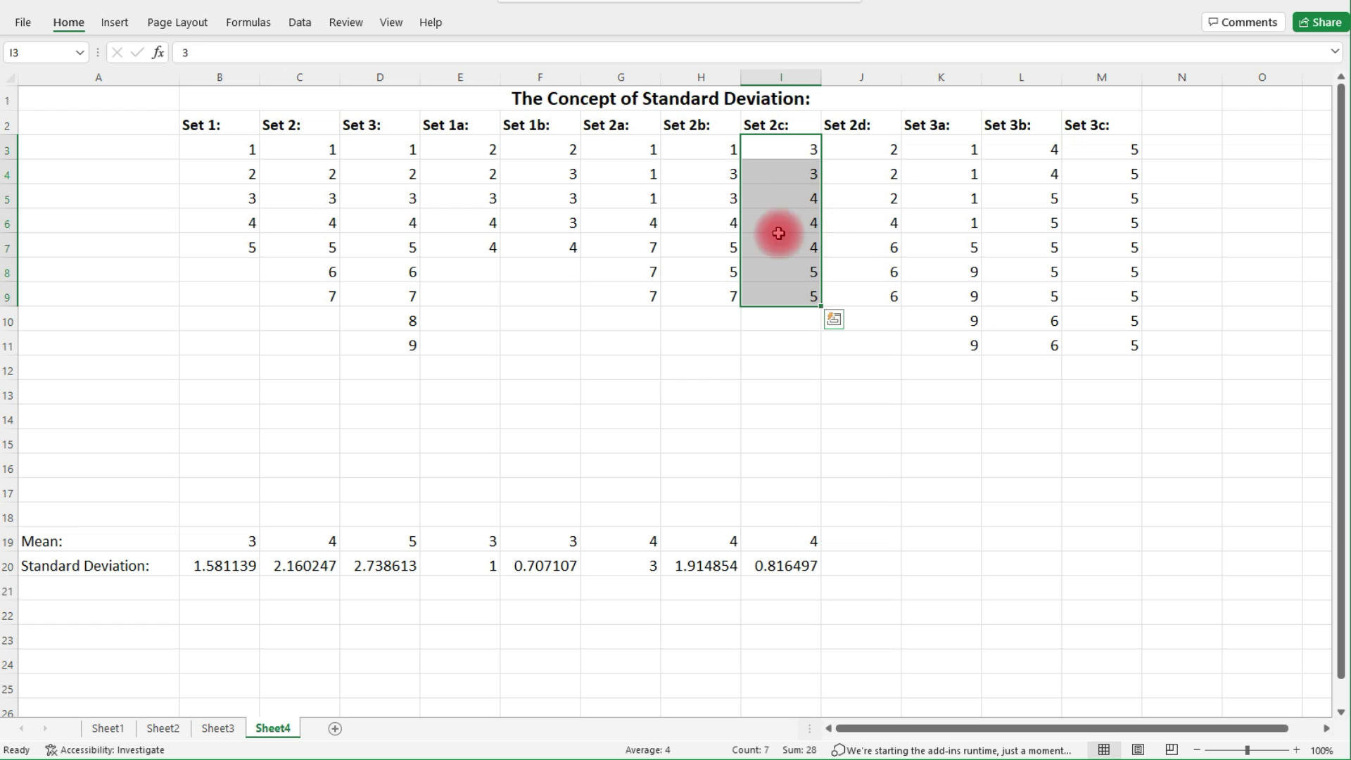
left_click(474, 202)
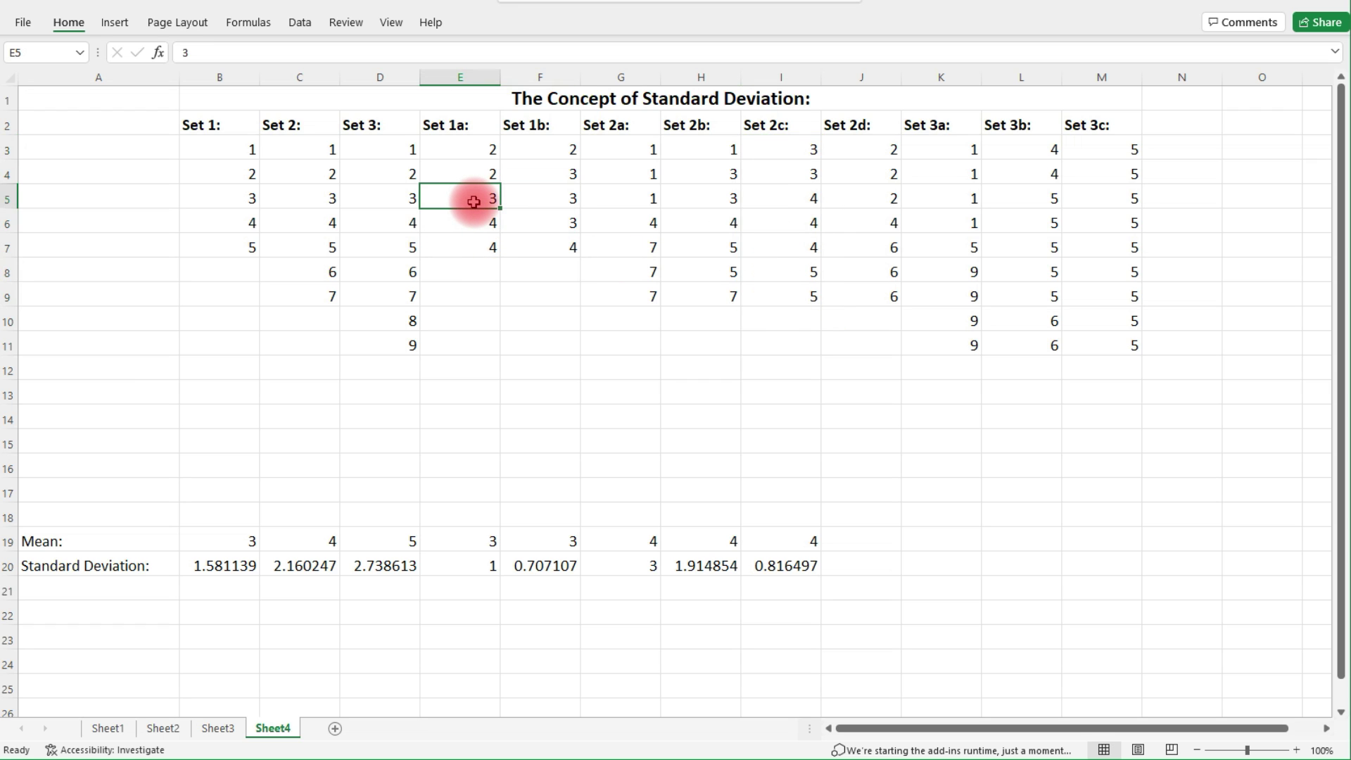
left_click(781, 565)
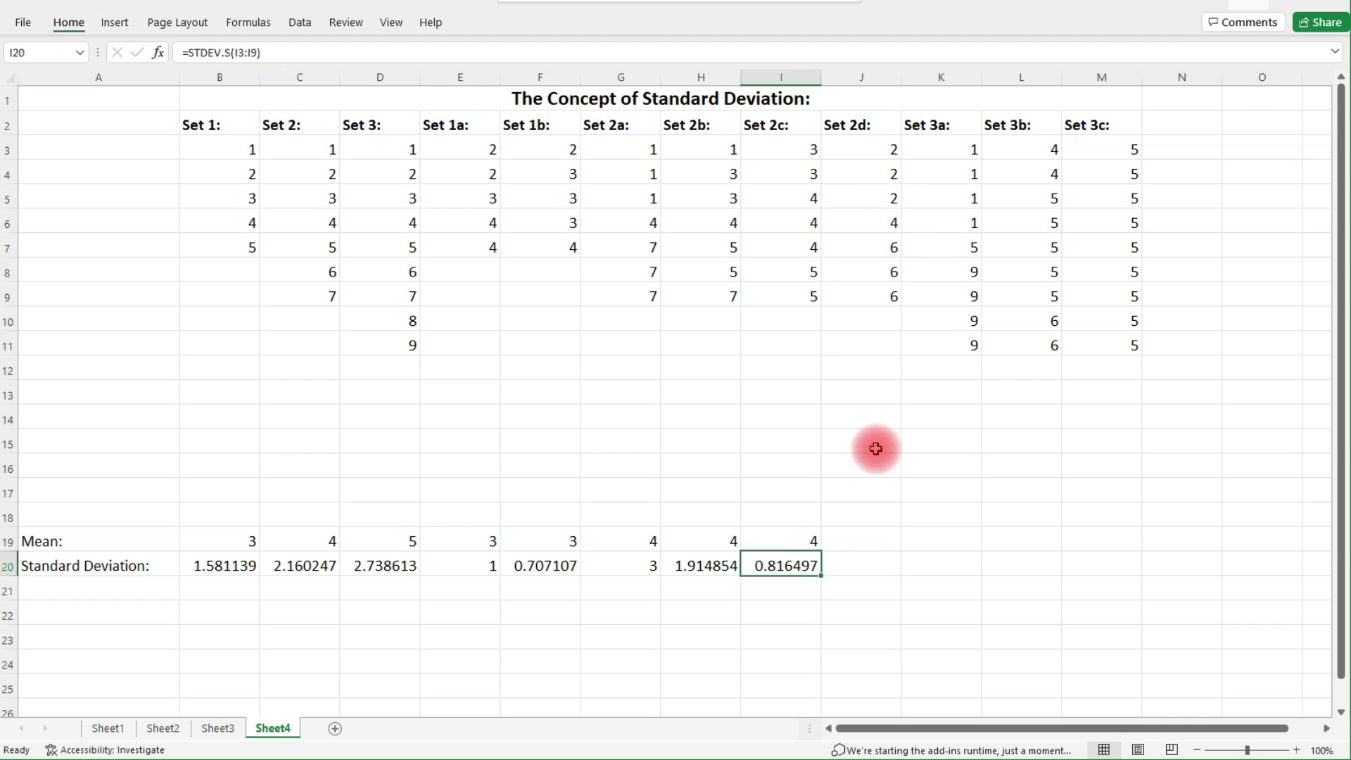
Step: Enter =average(J3:J9) in J19 and =stdev.s(J3:J9) in J20 for Set 2d, giving 4 and 2
left_click(864, 546)
type("=avee")
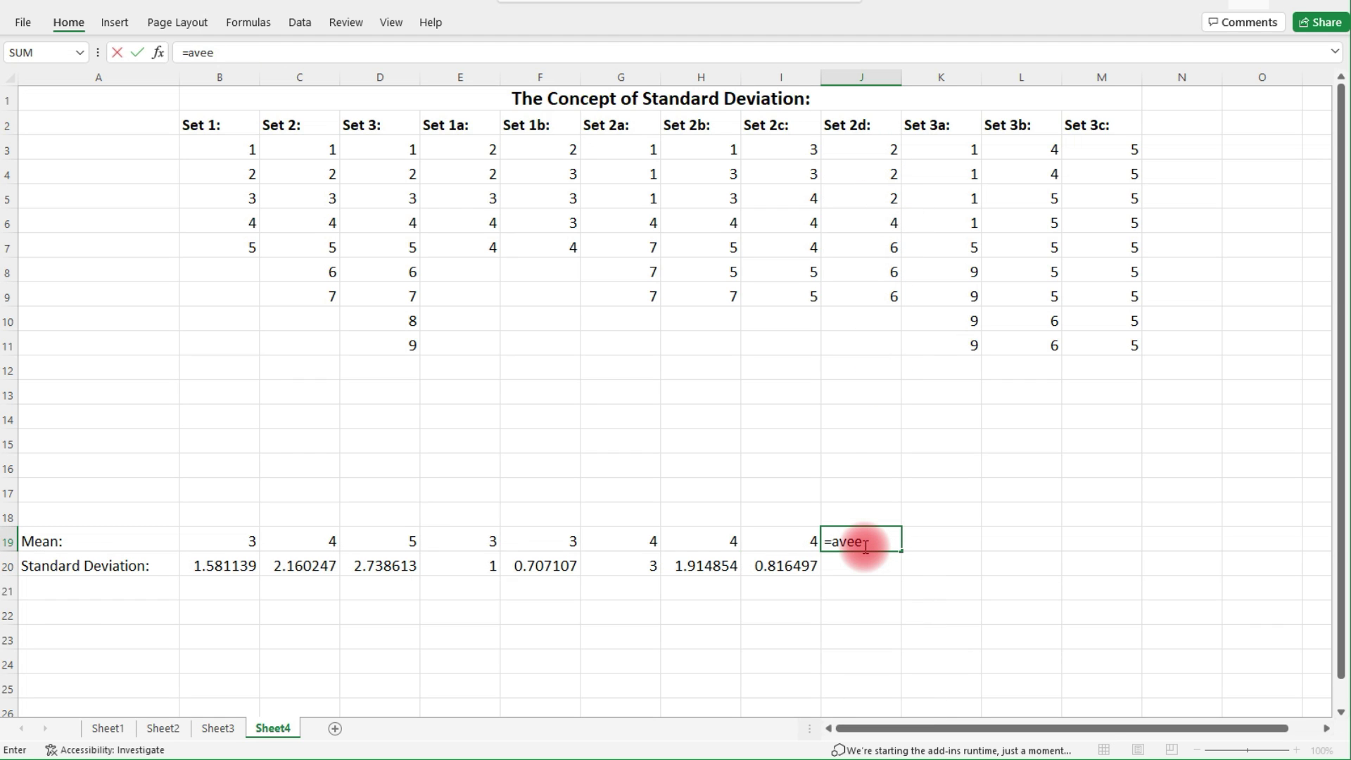
key("BackSpace")
type("rage(")
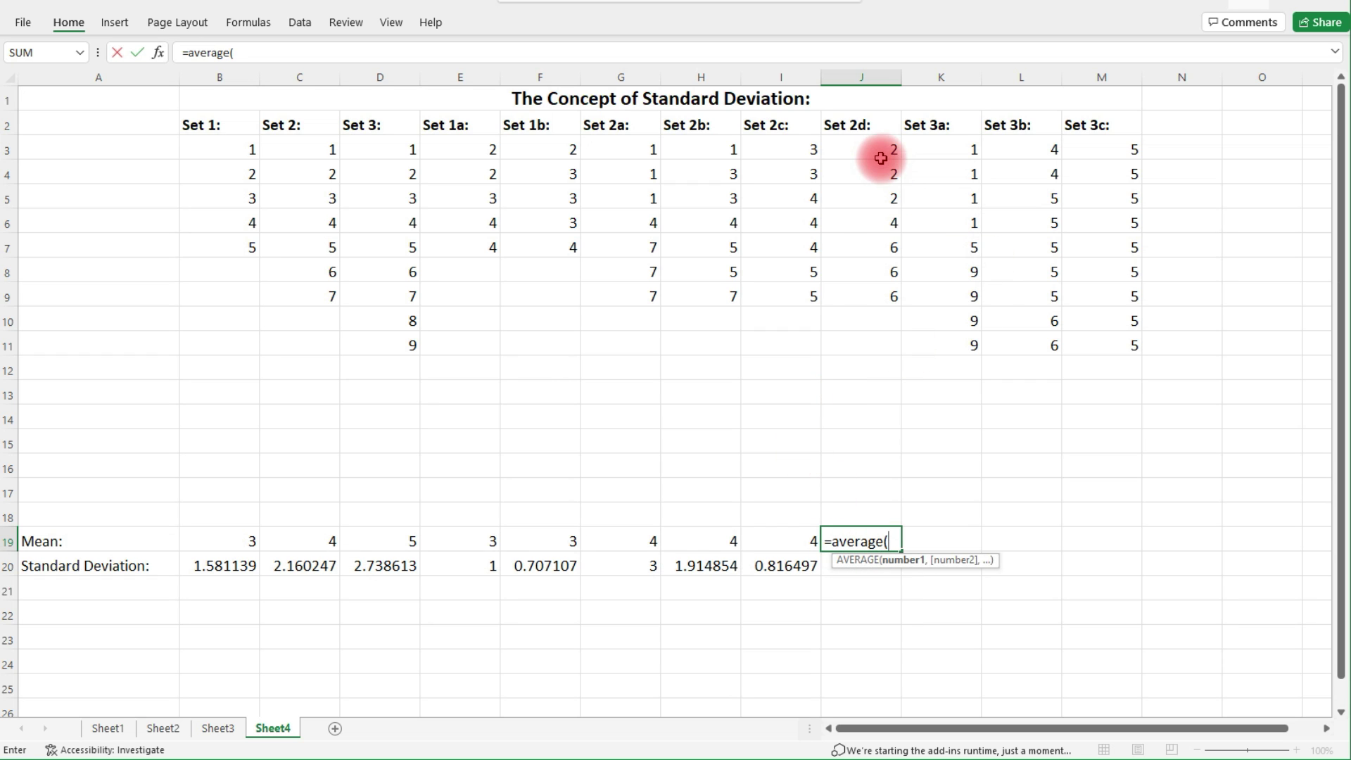
left_click_drag(884, 157, 873, 290)
type(")")
key("Return")
type("=stdev.s(")
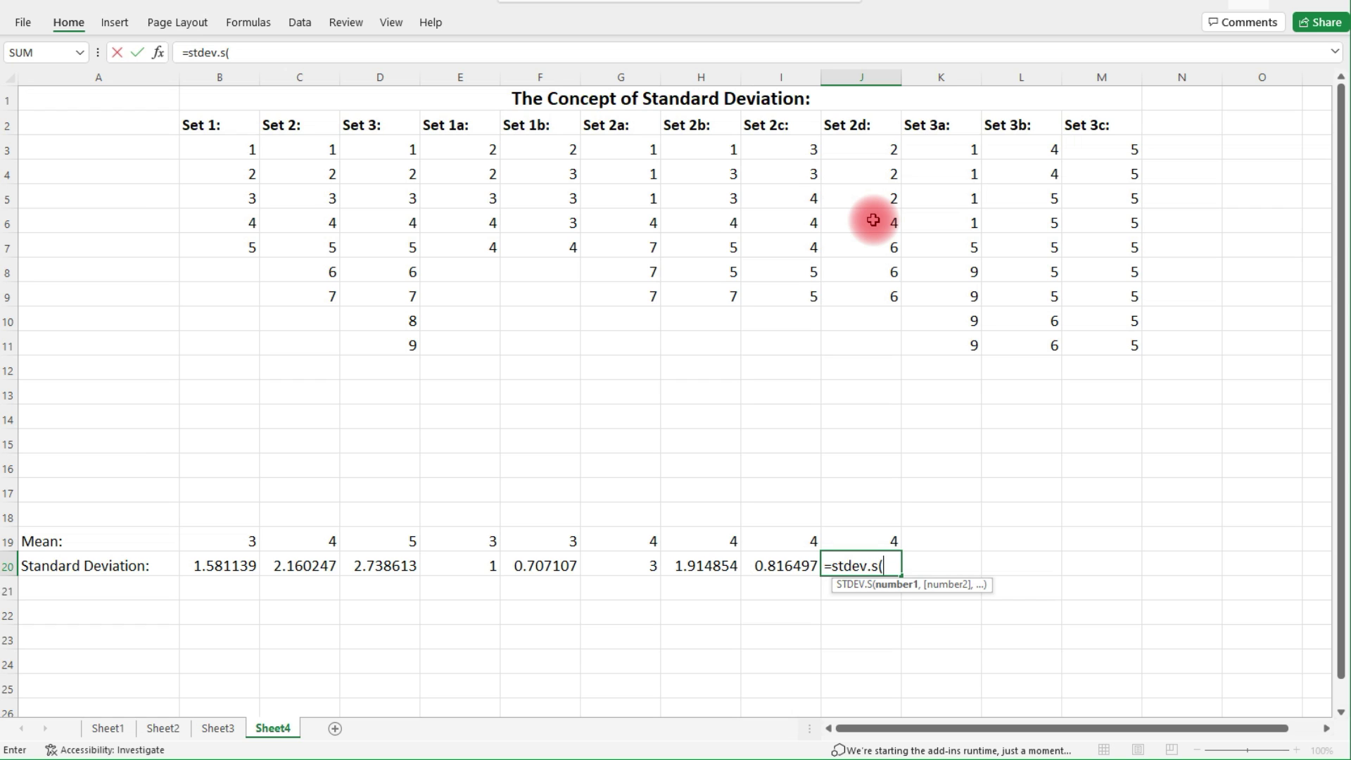
left_click_drag(868, 144, 861, 284)
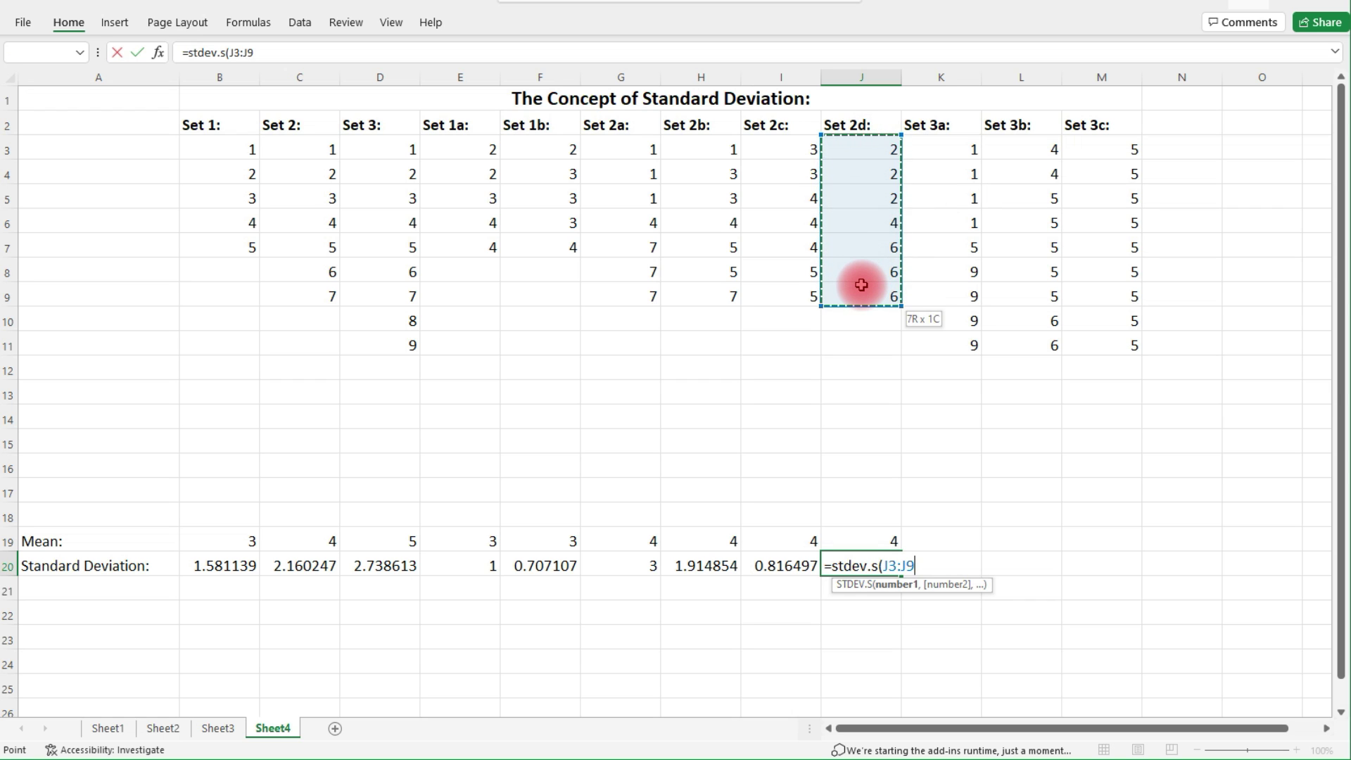
key("Return")
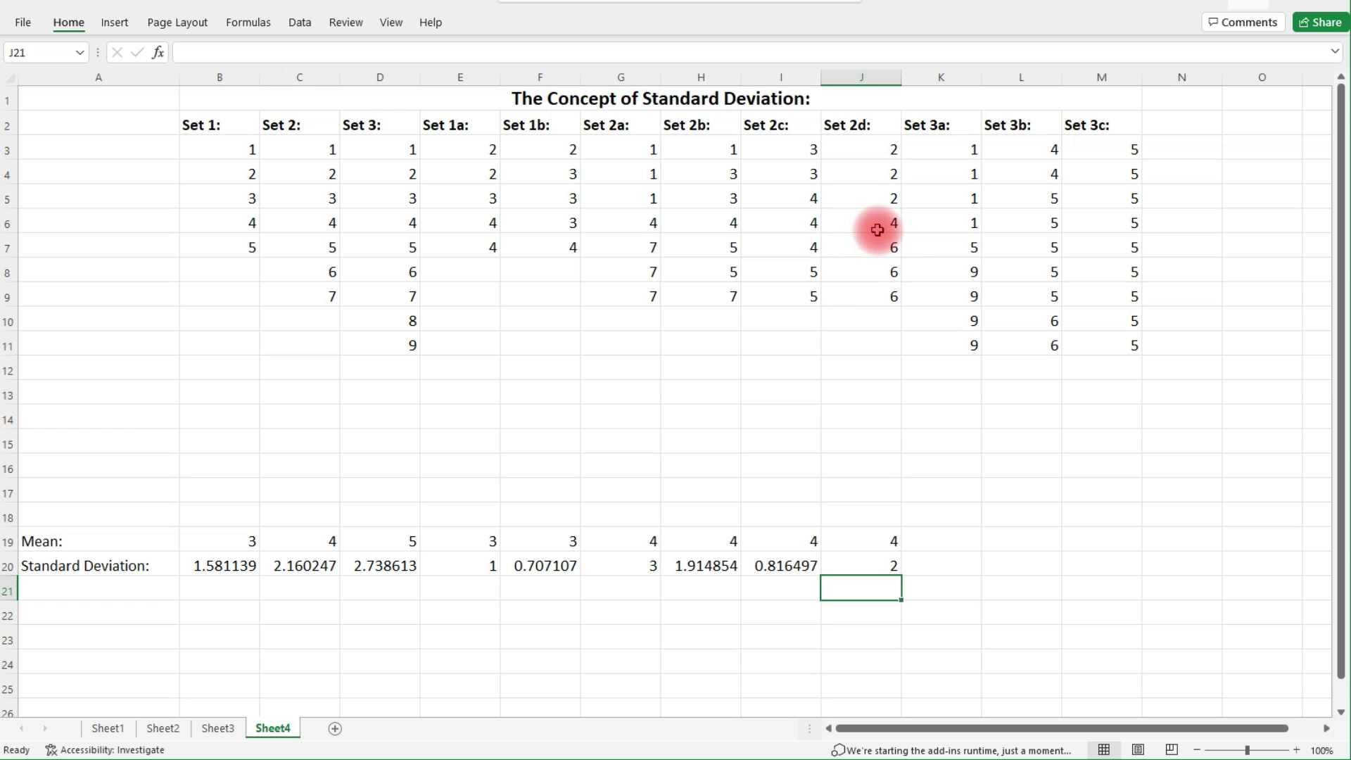
left_click(891, 567)
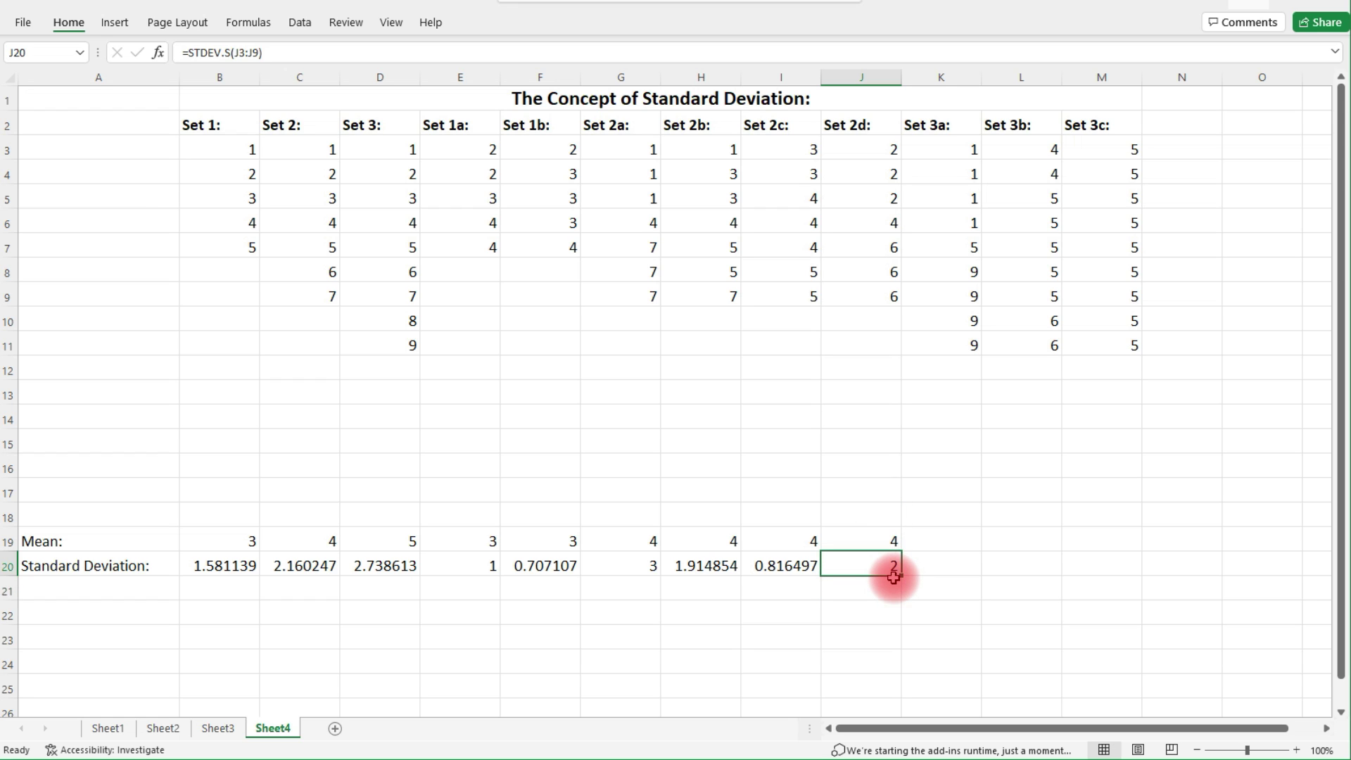
left_click(464, 568)
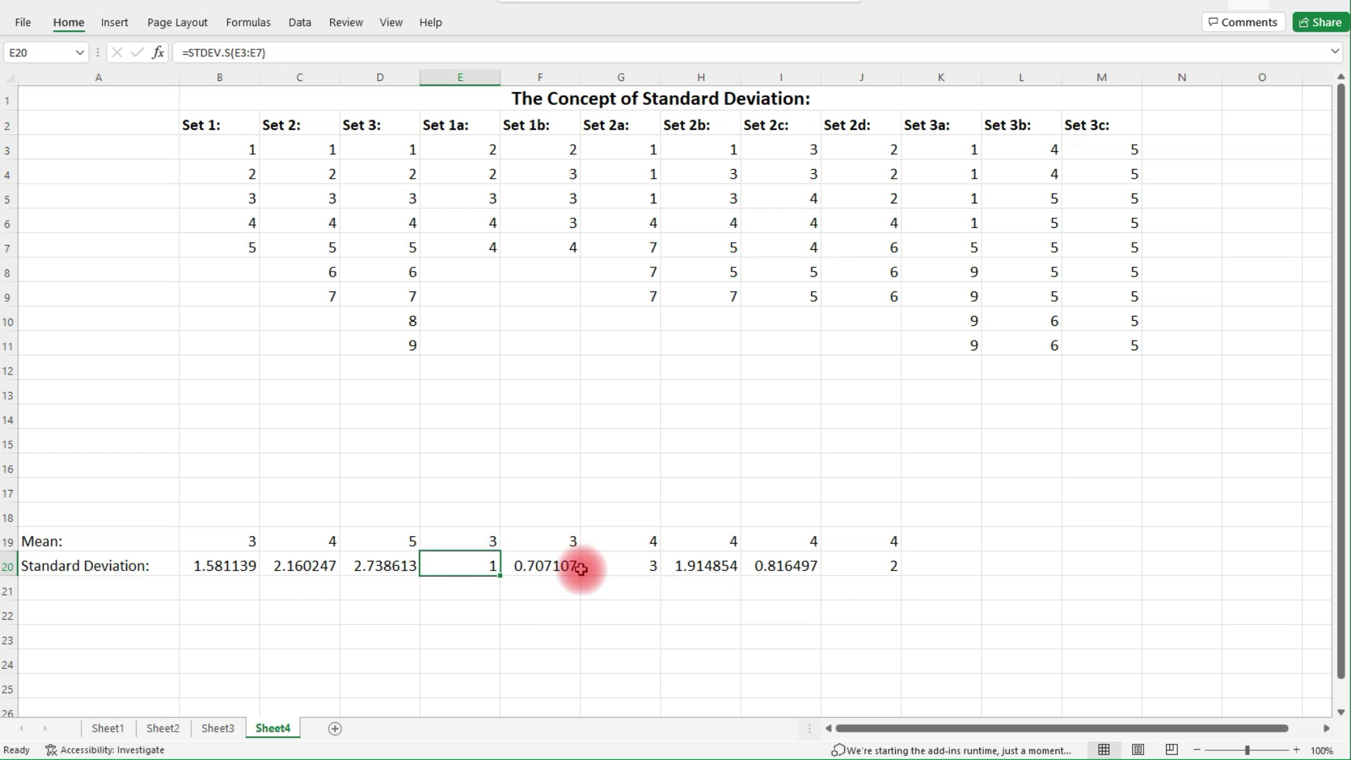
left_click(630, 567)
left_click(894, 568)
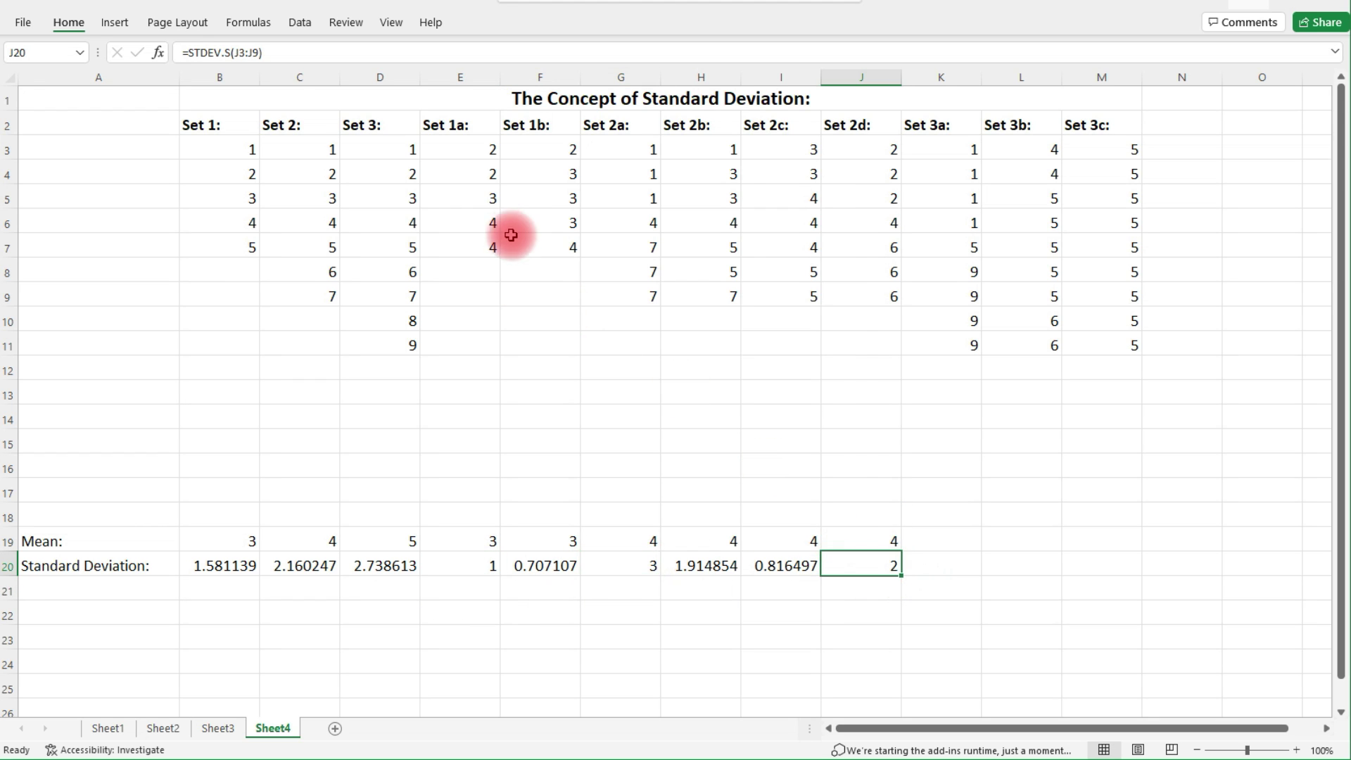
left_click(483, 202)
left_click(650, 219)
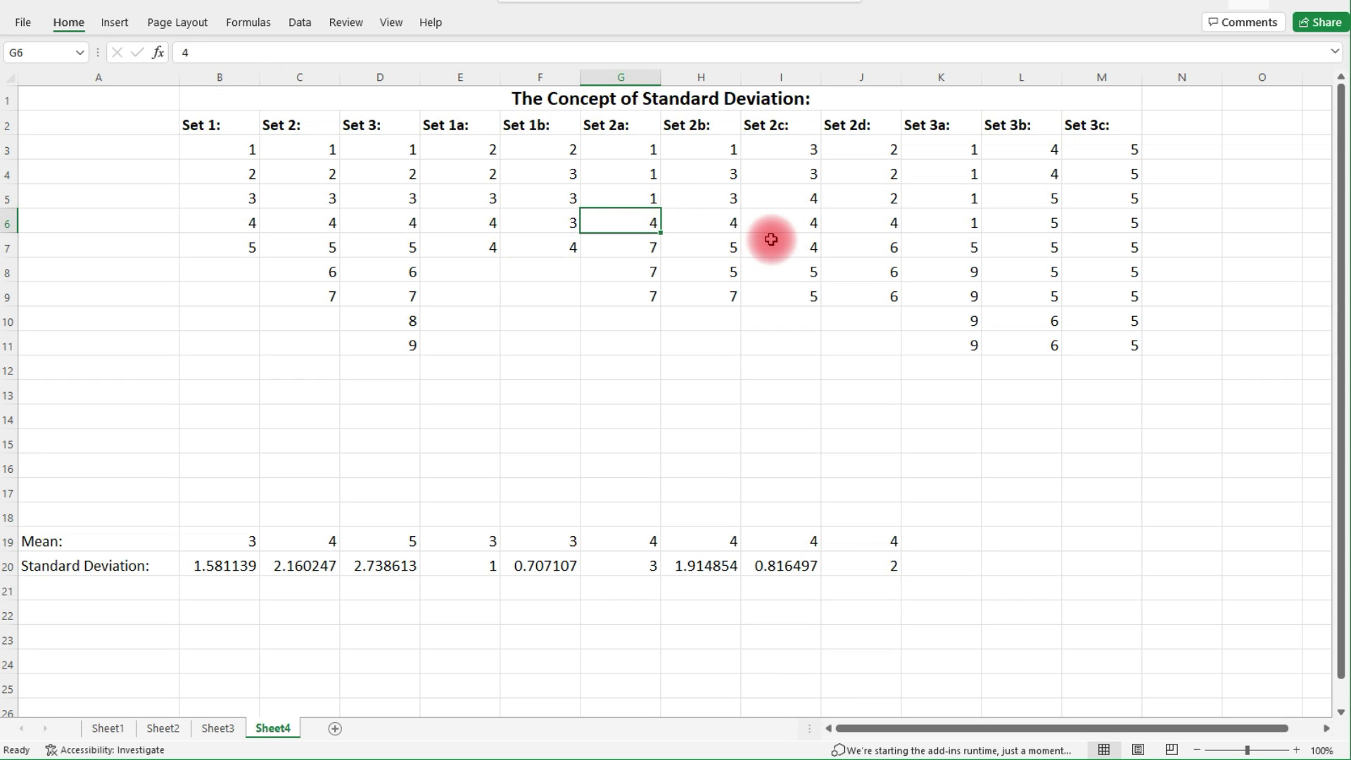
left_click(871, 223)
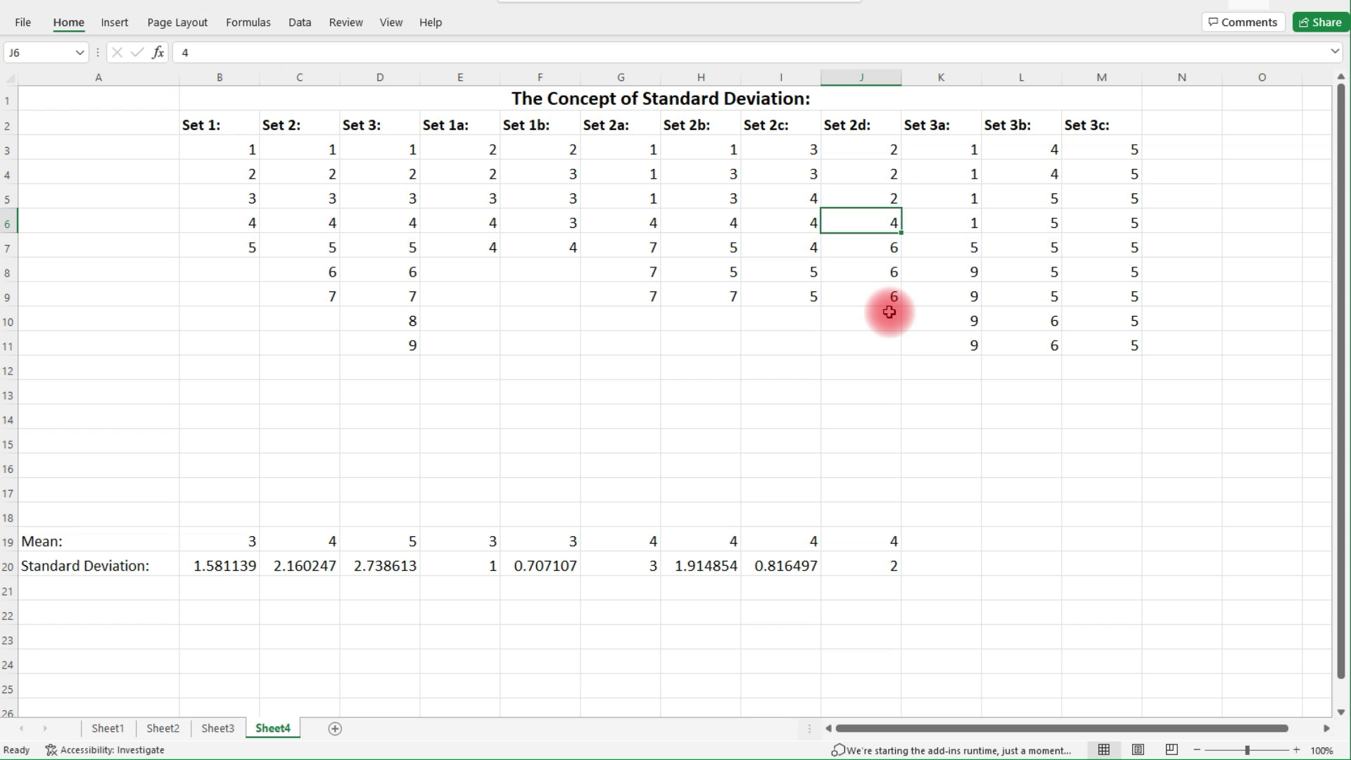
left_click(638, 571)
left_click(494, 571)
left_click(897, 568)
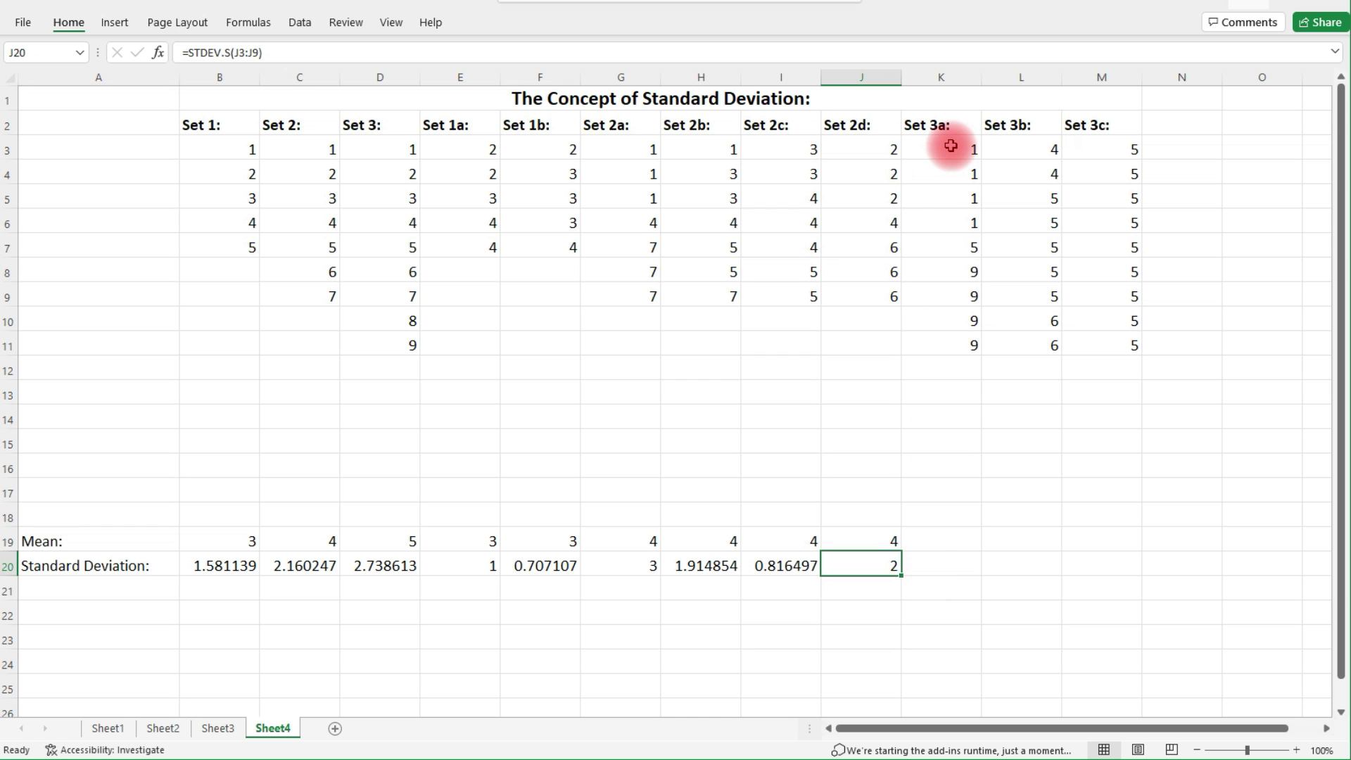
left_click(973, 255)
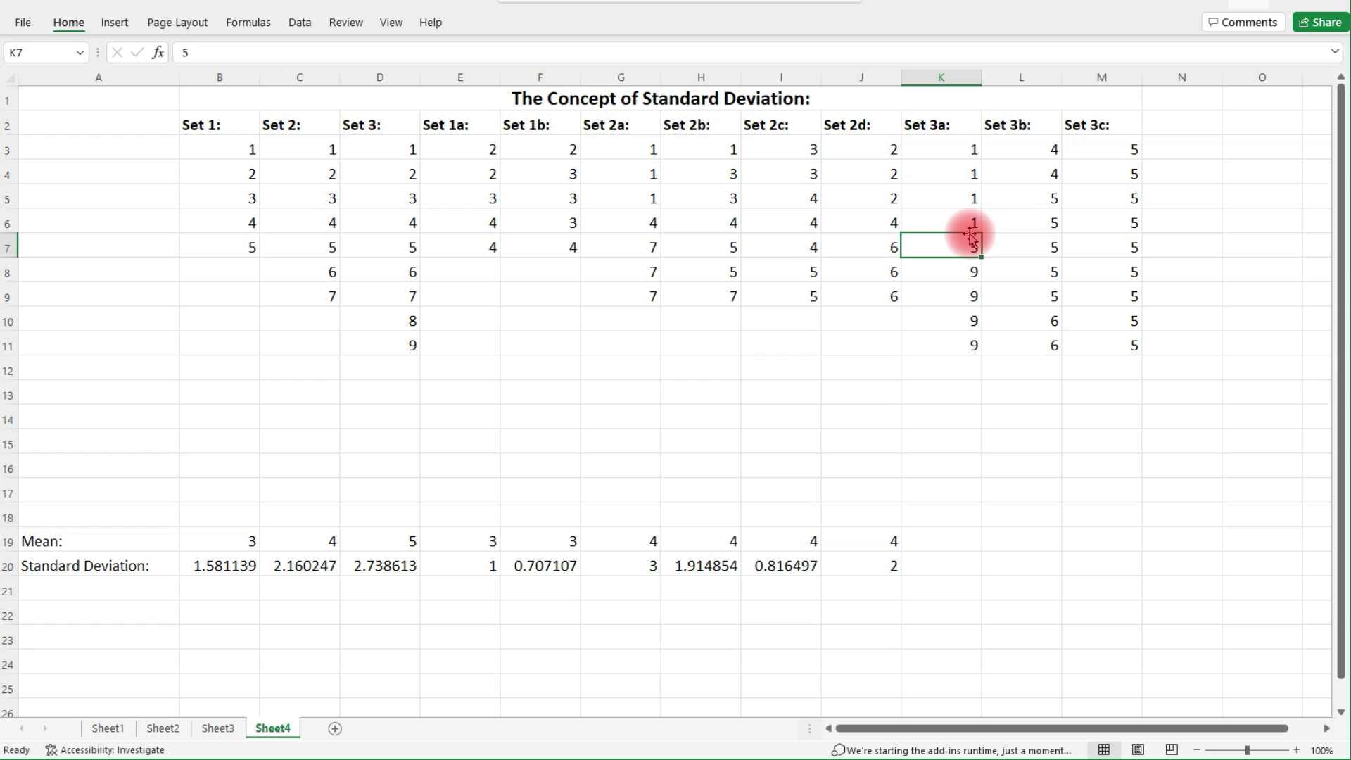
Step: Enter =average(K3:K11) in K19 and =stdev.s(K3:K11) in K20 for Set 3a, giving 5 and 4
left_click(953, 539)
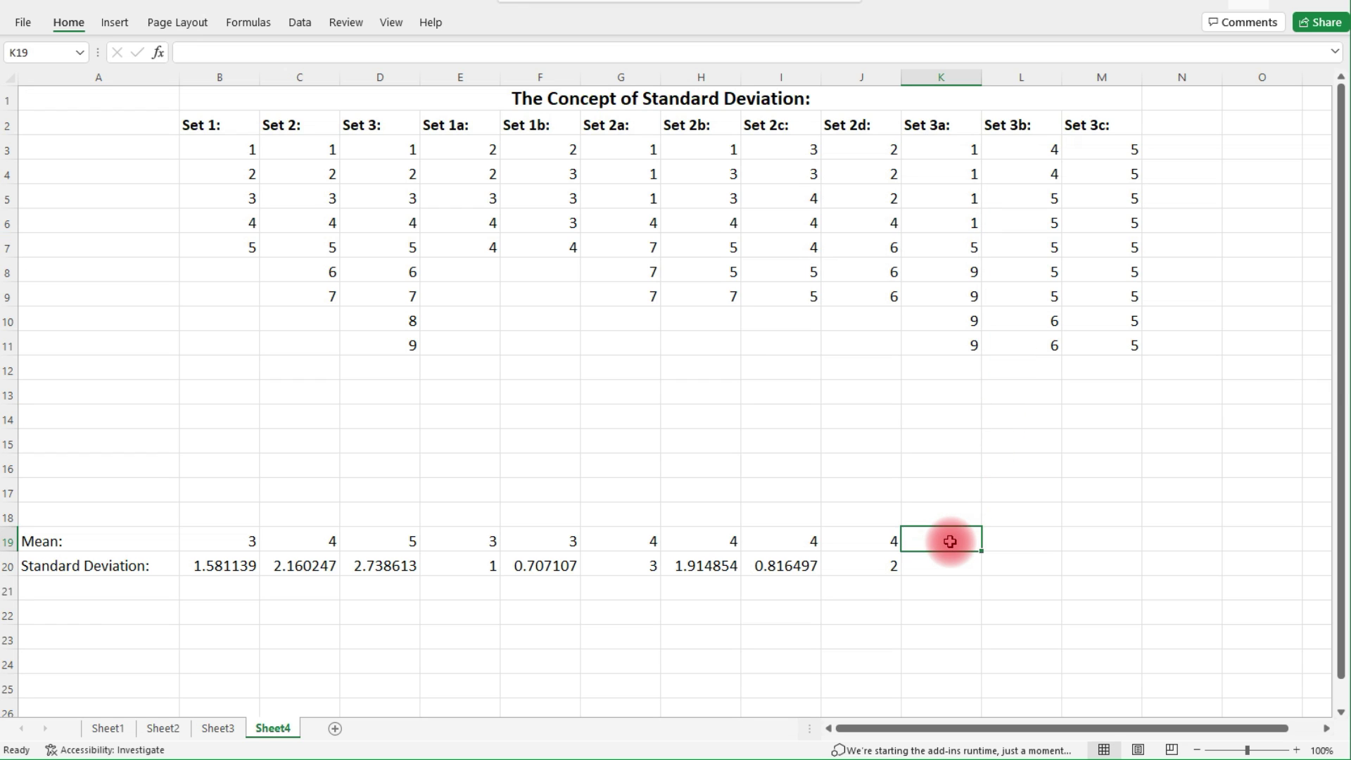
type("=average(")
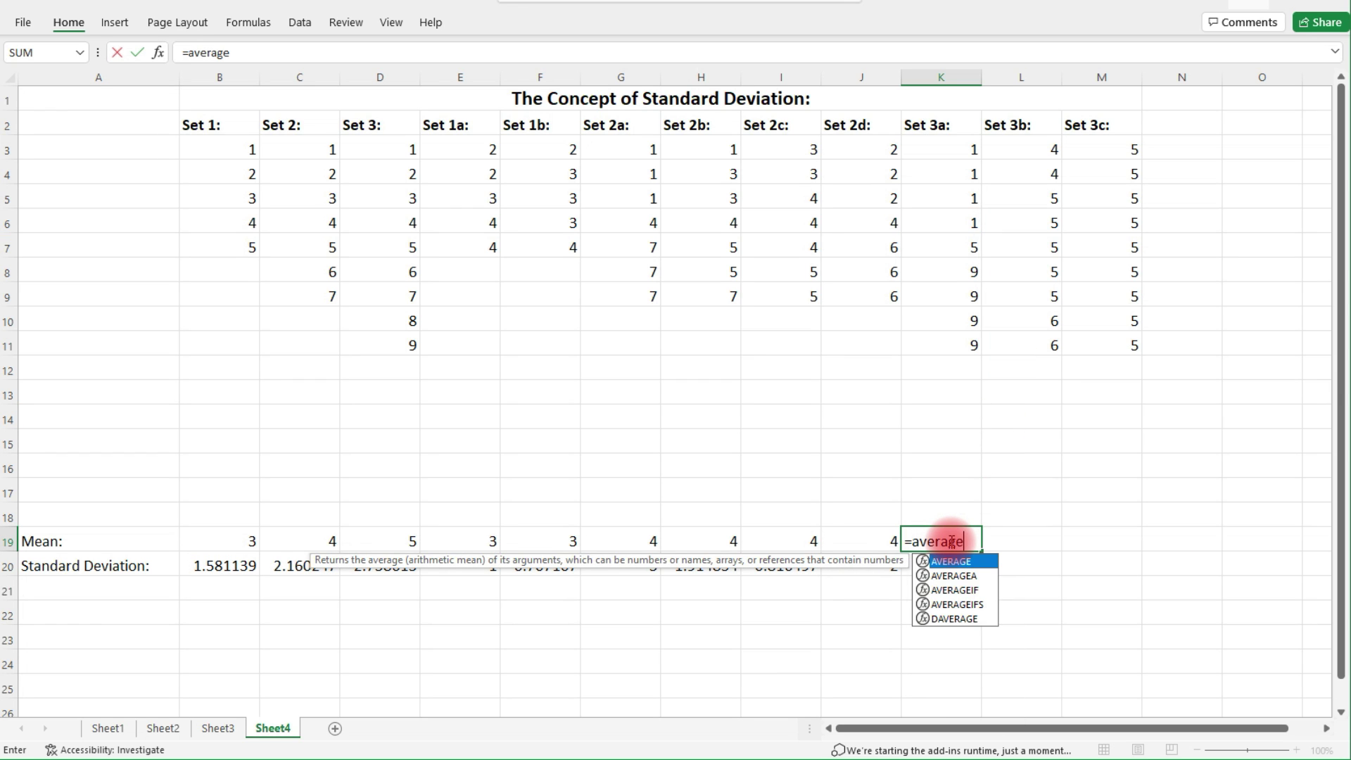
left_click_drag(965, 149, 944, 347)
type(")")
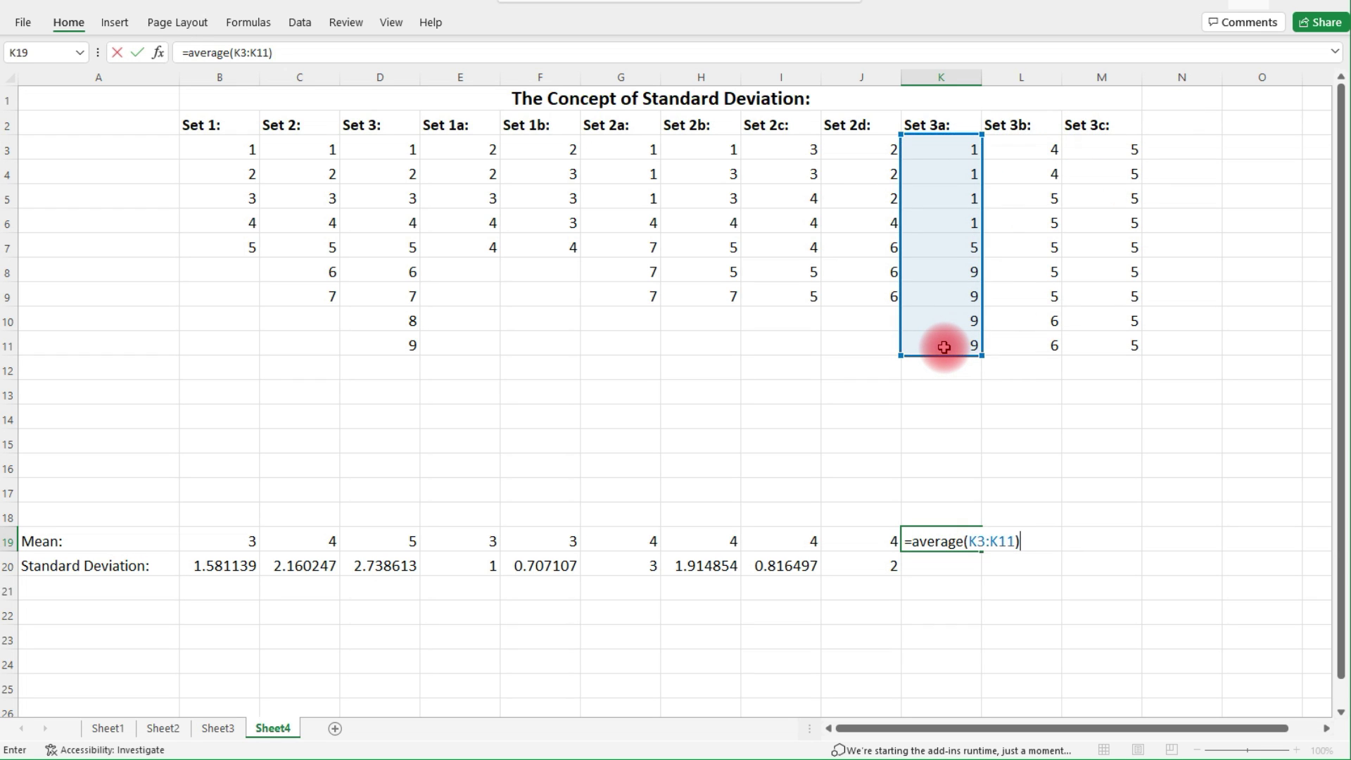
key("Return")
type("=st")
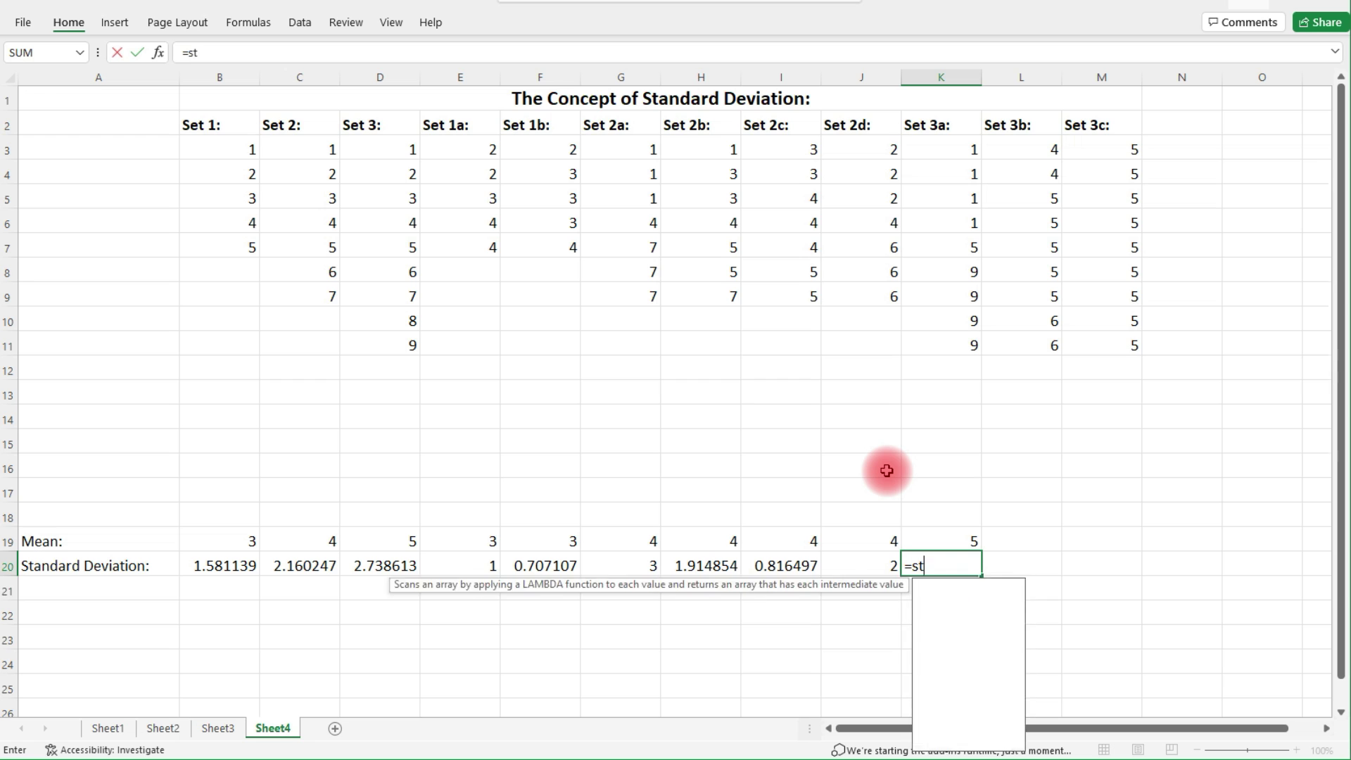
type("dev.s(")
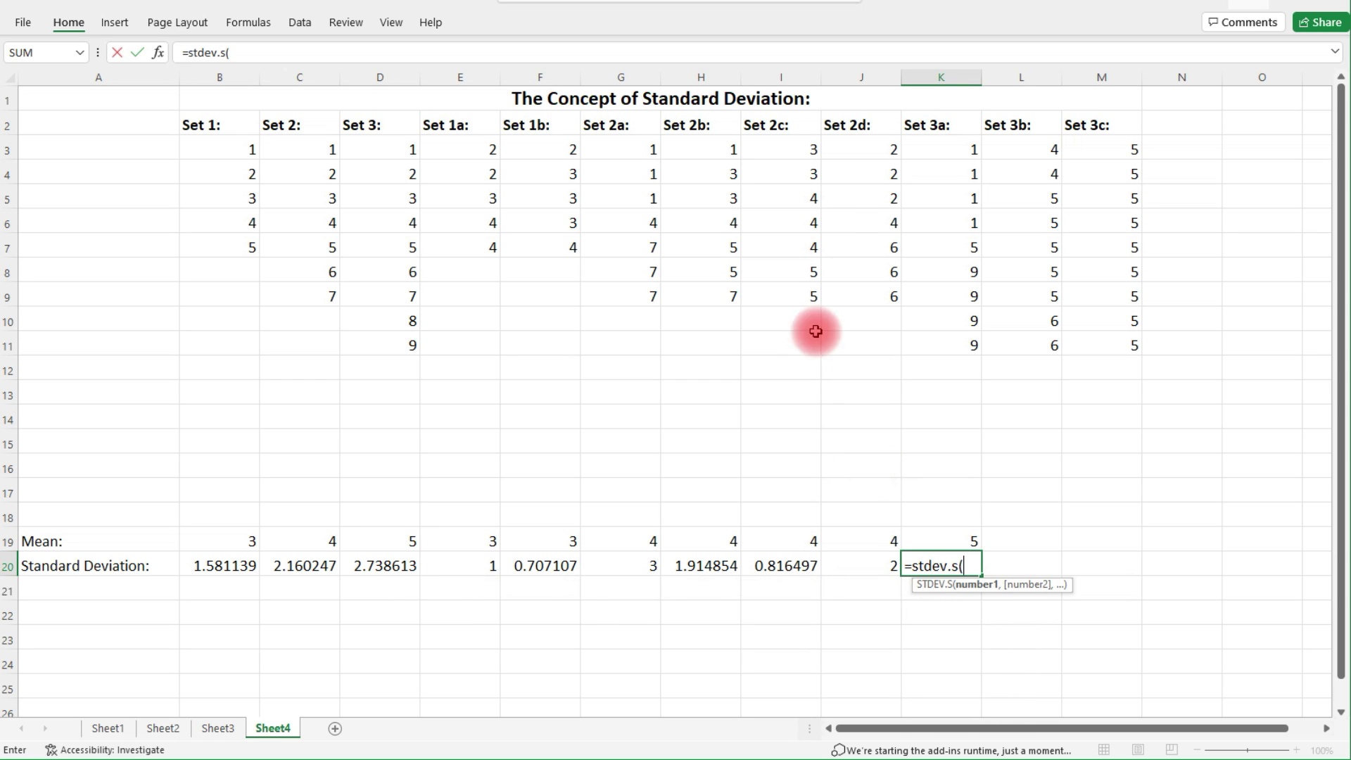
left_click_drag(931, 149, 926, 352)
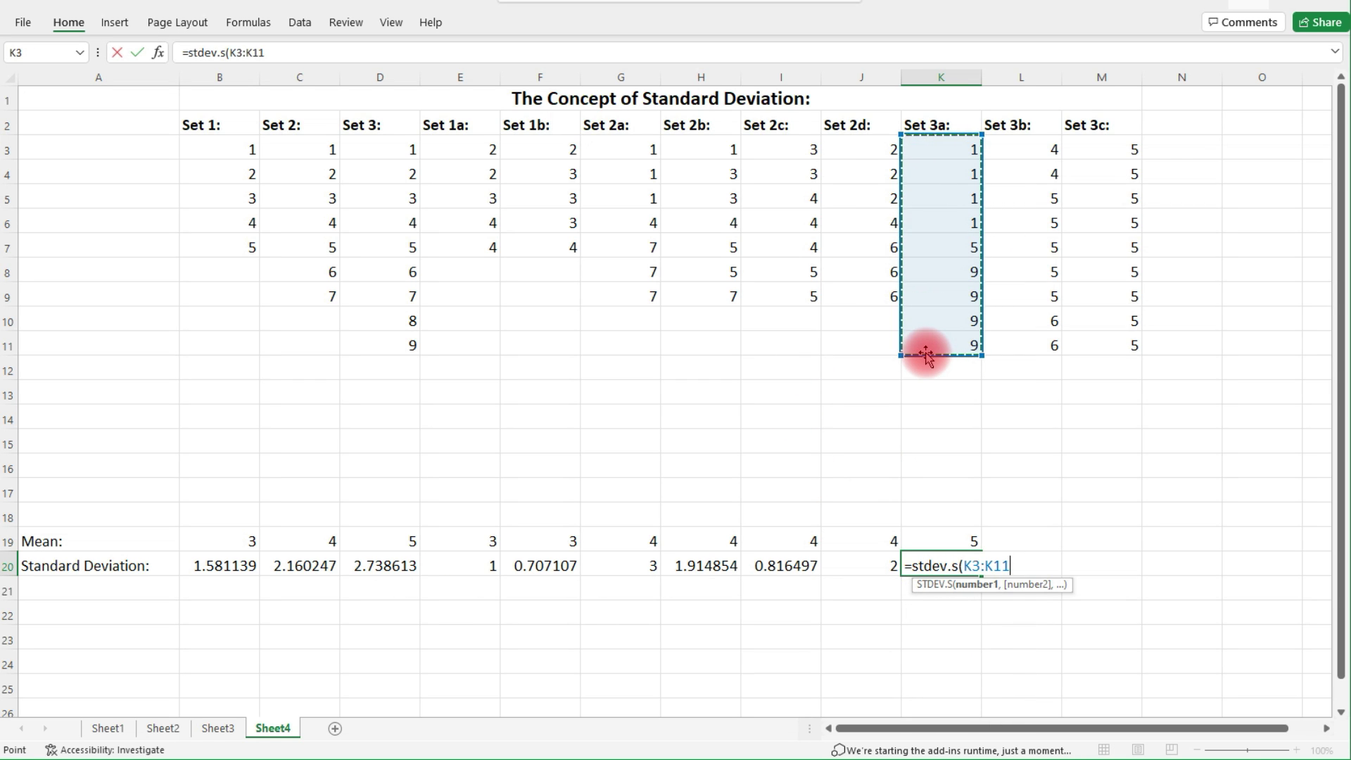
type(")")
key("Return")
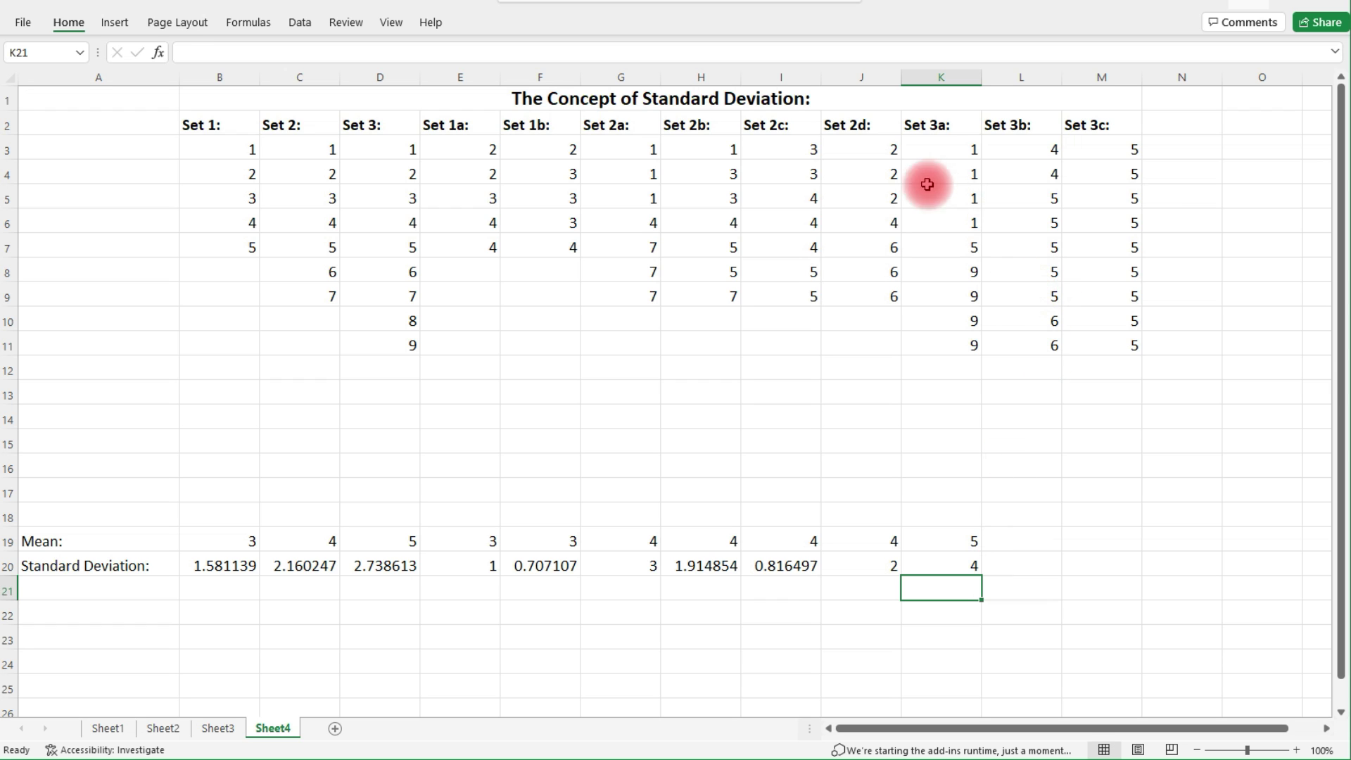
left_click_drag(929, 133, 1048, 357)
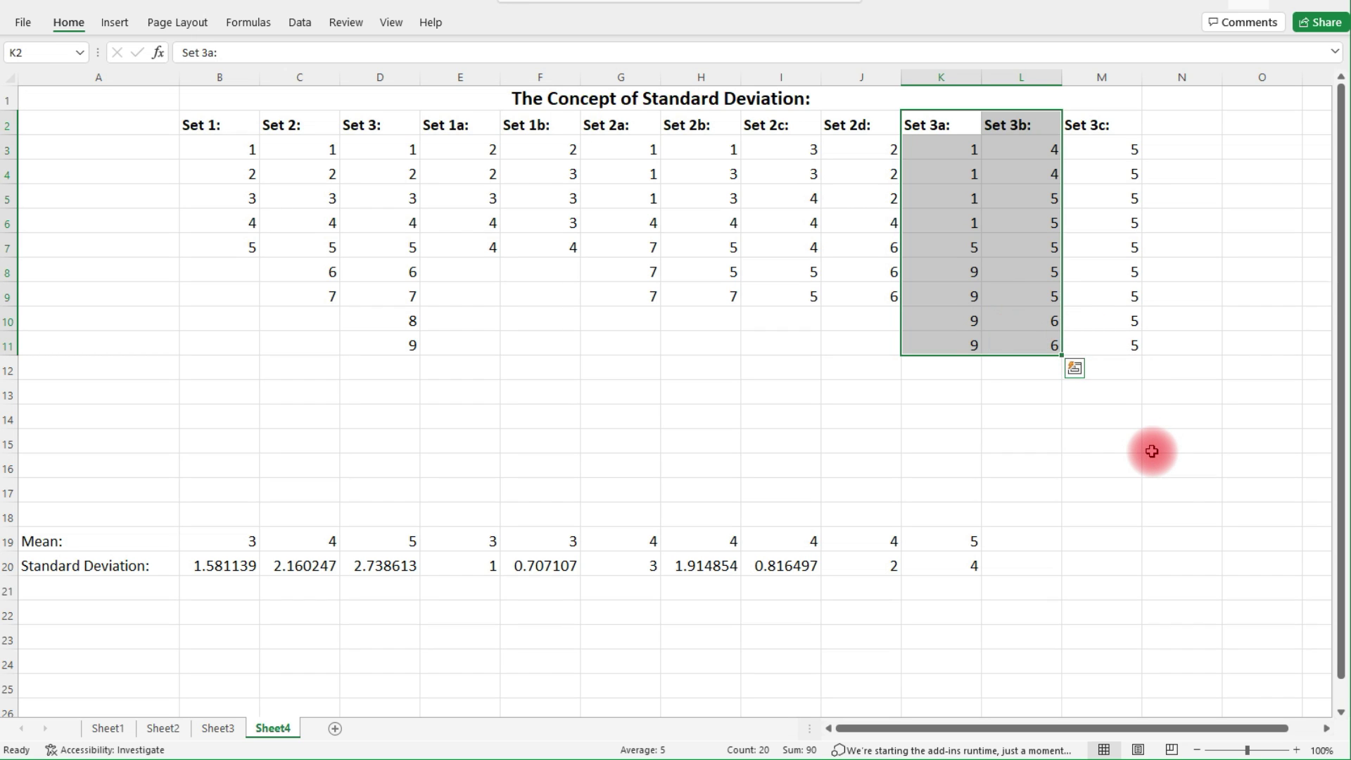
left_click_drag(1032, 200, 1025, 295)
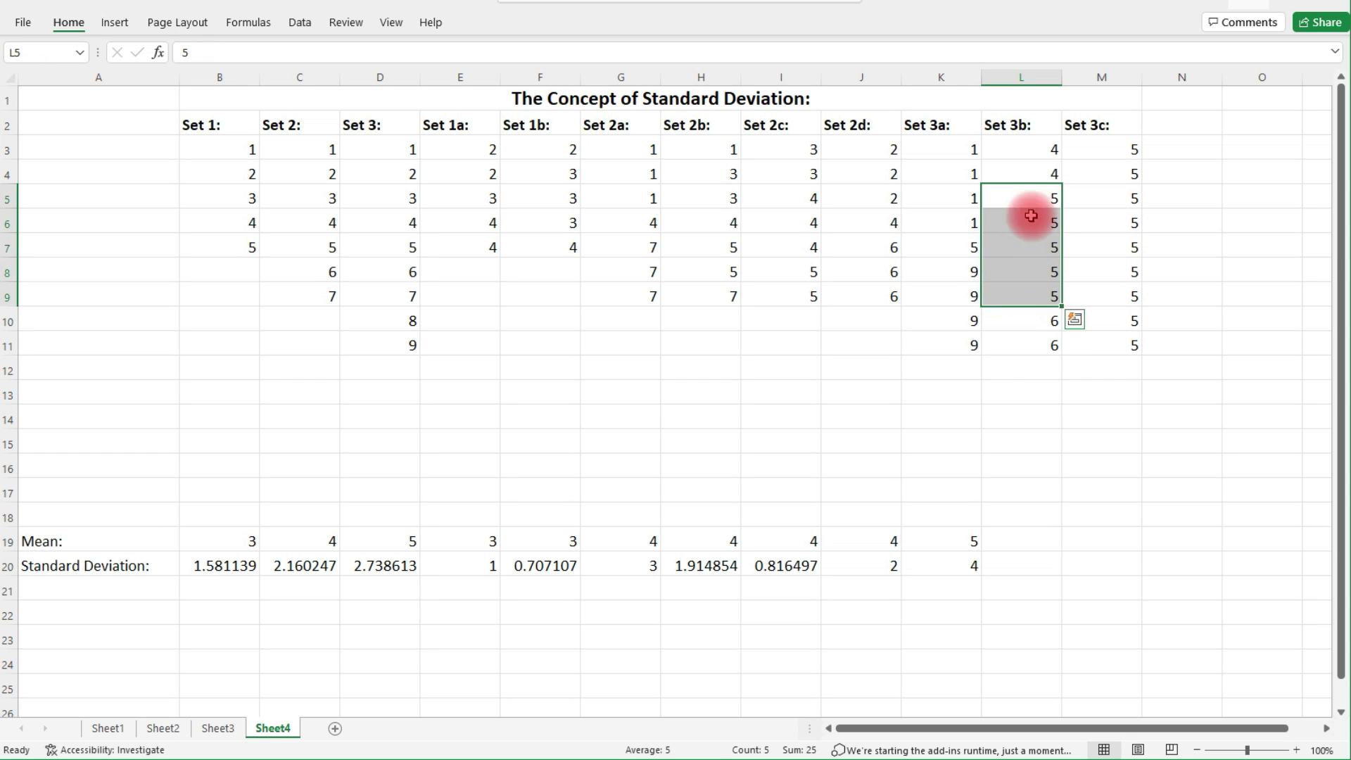
left_click_drag(1028, 150, 1031, 172)
left_click_drag(1032, 318, 1029, 343)
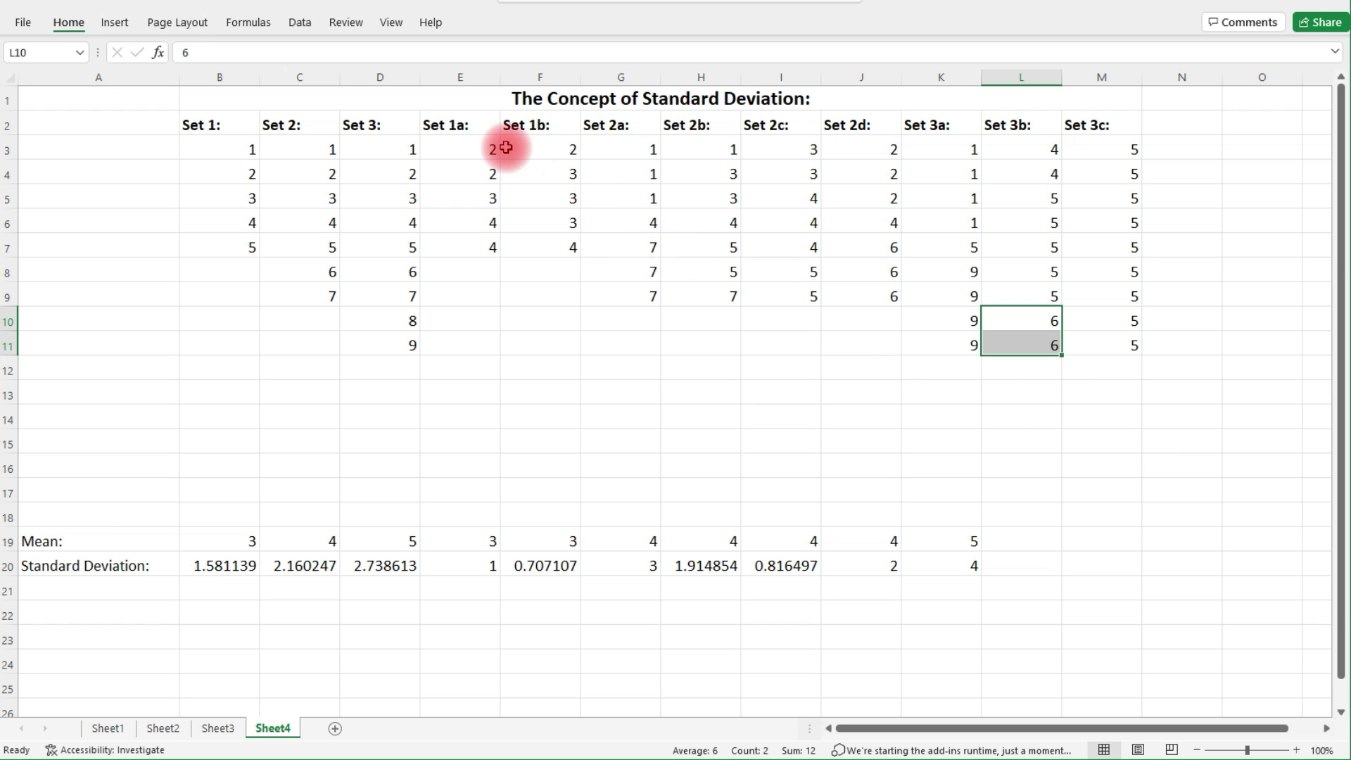
left_click_drag(490, 144, 477, 244)
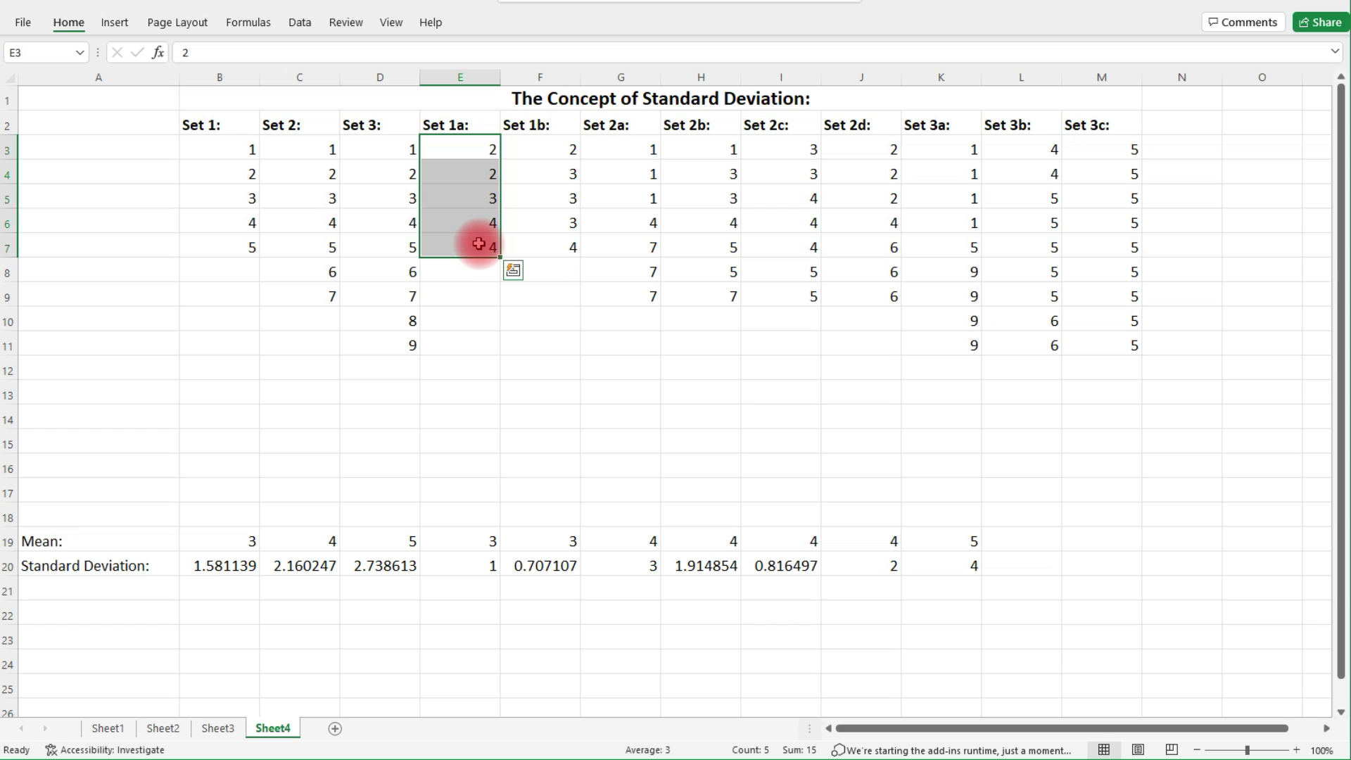
left_click(484, 203)
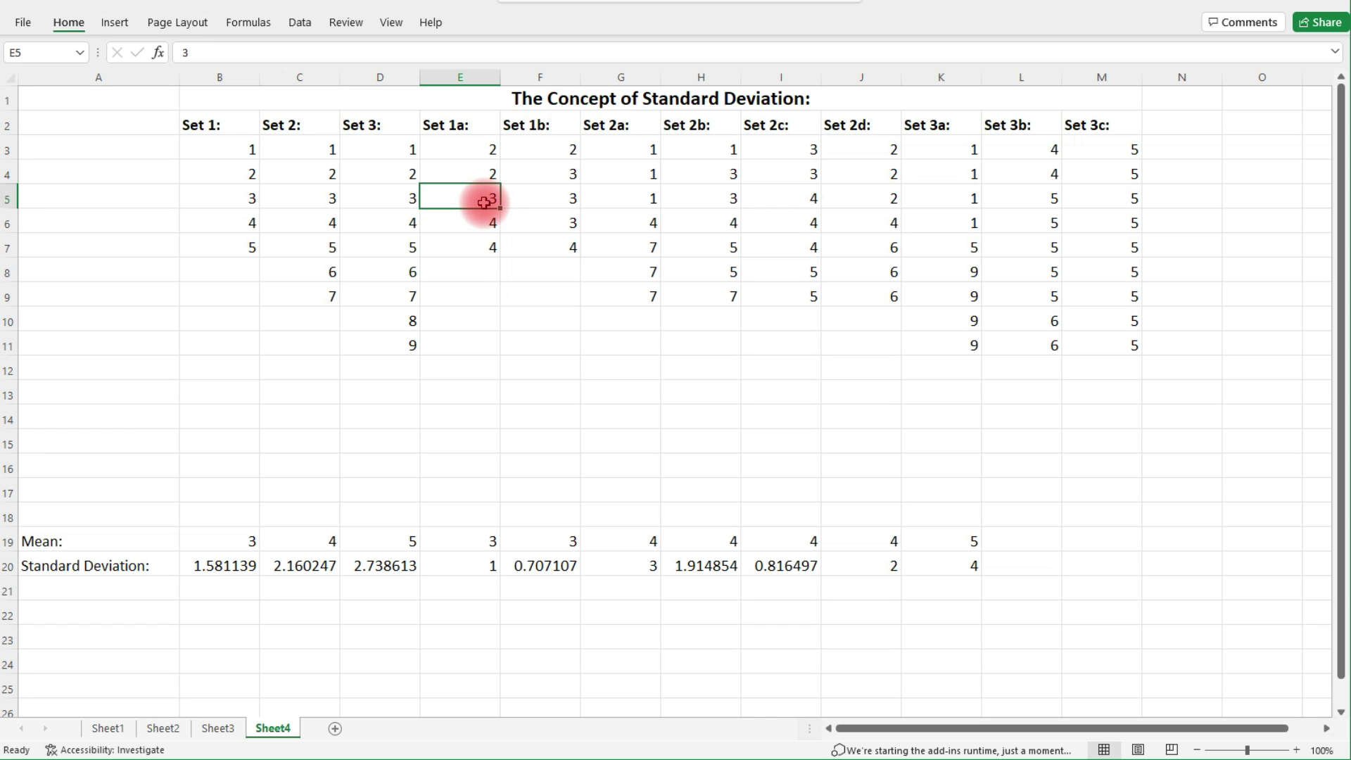
left_click_drag(1053, 199, 1039, 297)
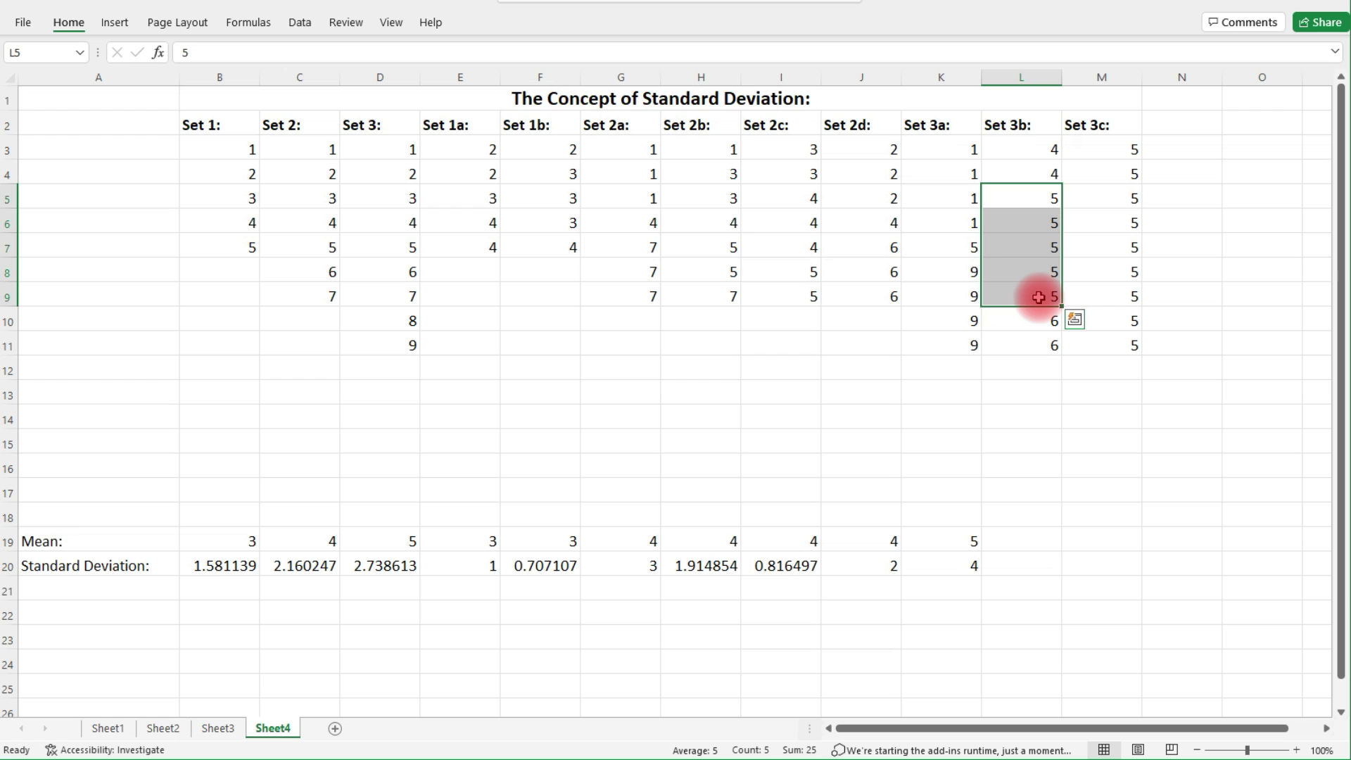
Step: Enter =AVERAGE(L3:L11) in L19 and =STDEV.S(L3:L11) in L20 for Set 3b, giving 5 and 0.707107
left_click(1031, 542)
type("=average(")
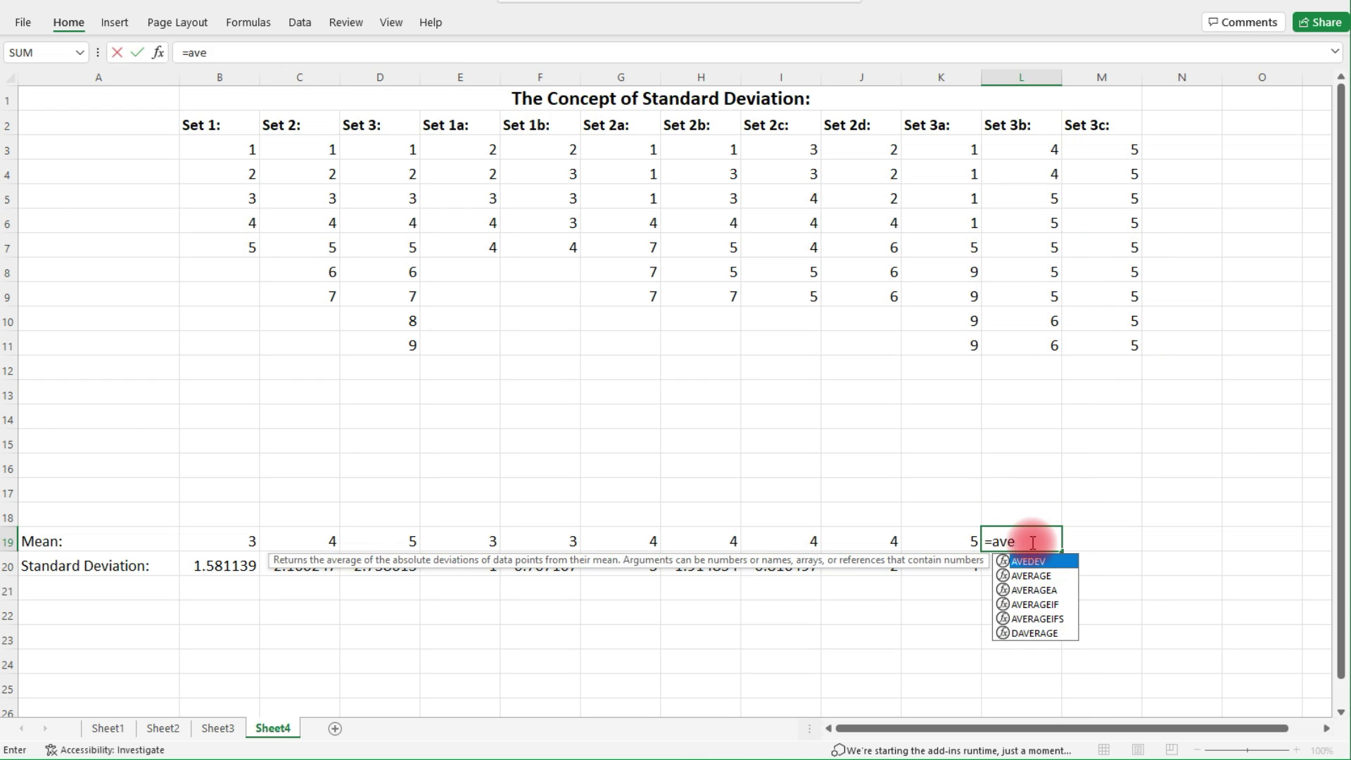
left_click_drag(1029, 149, 1040, 345)
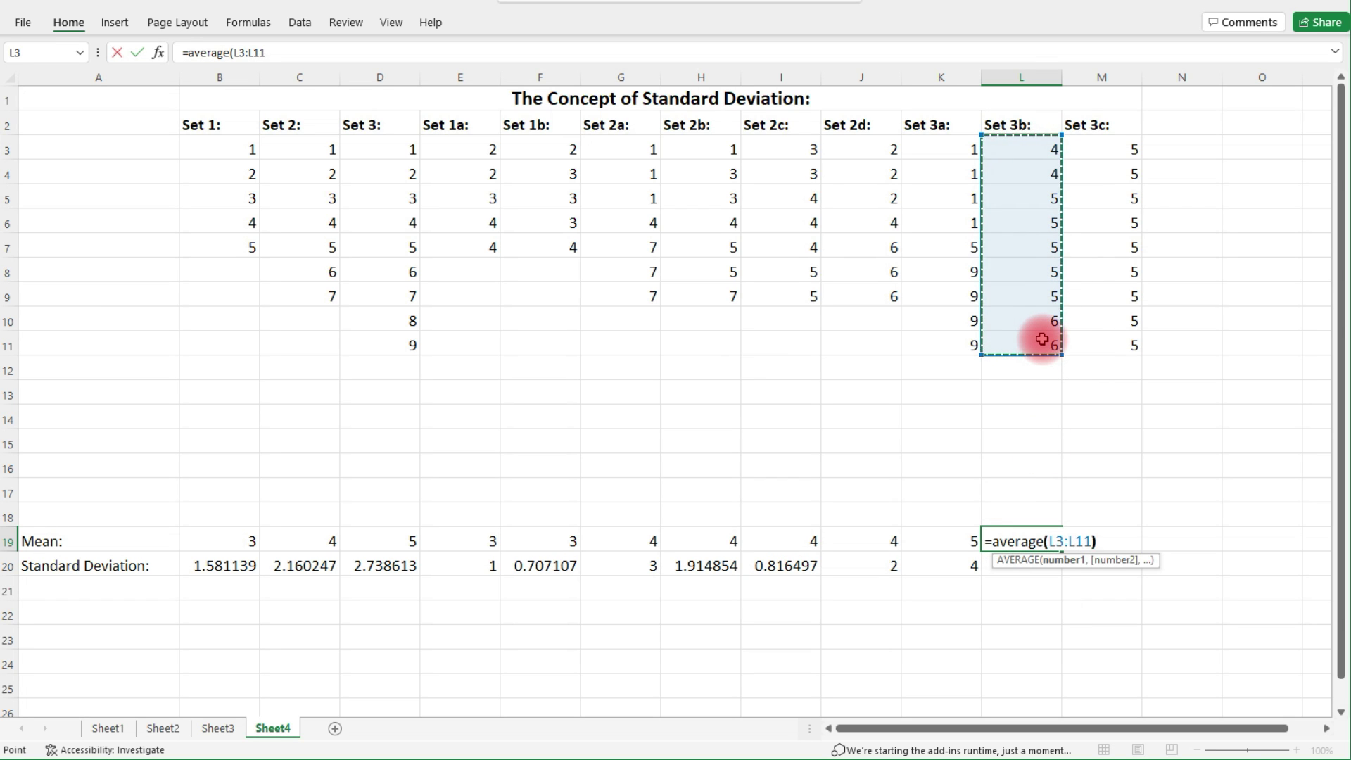
key("Return")
type("=s")
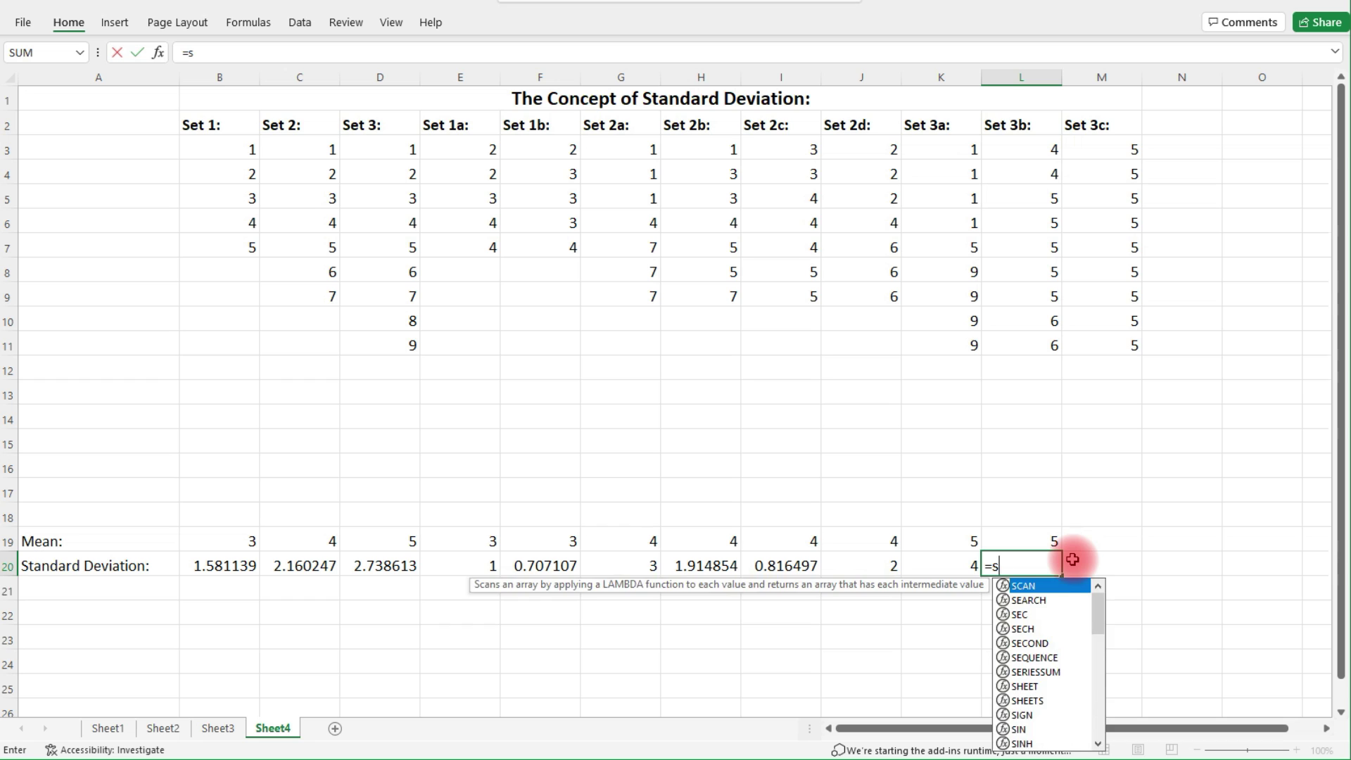
type("tdev.s(")
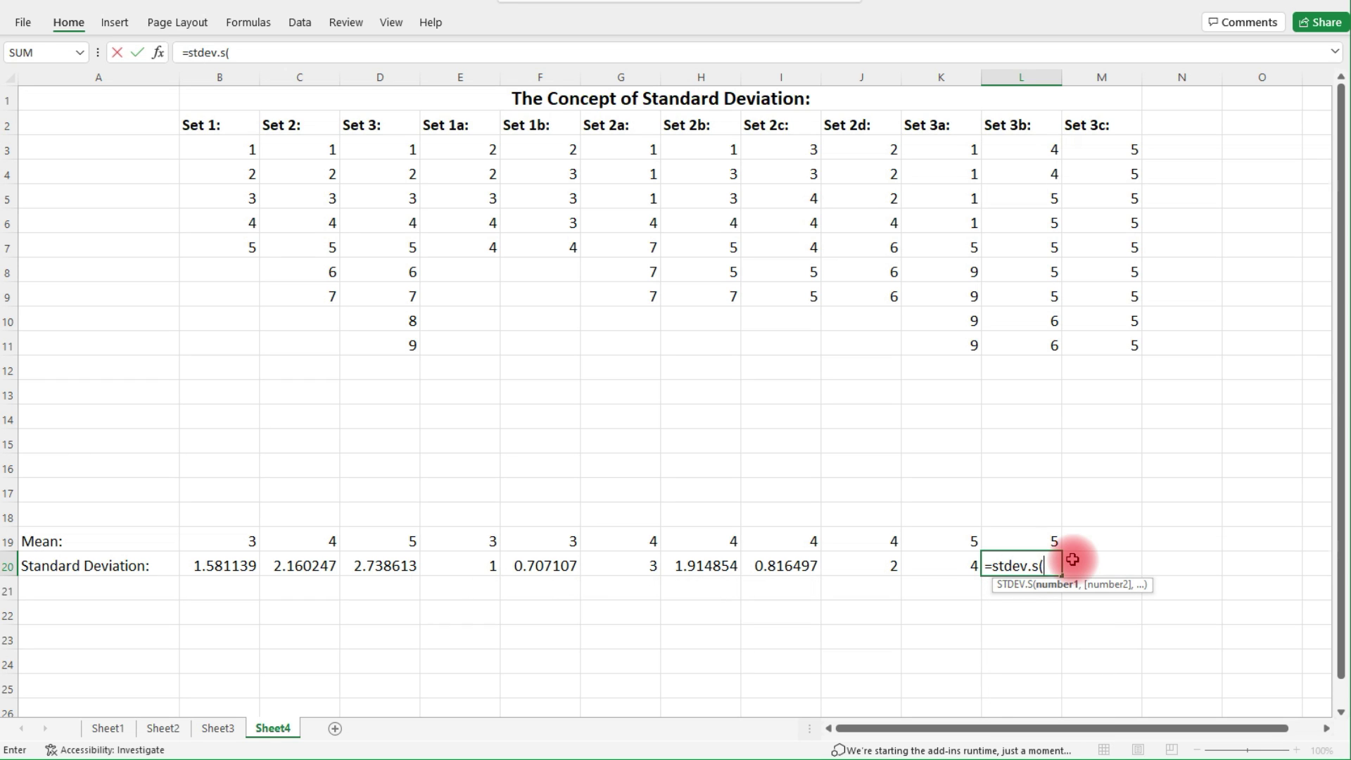
left_click_drag(1022, 143, 1029, 347)
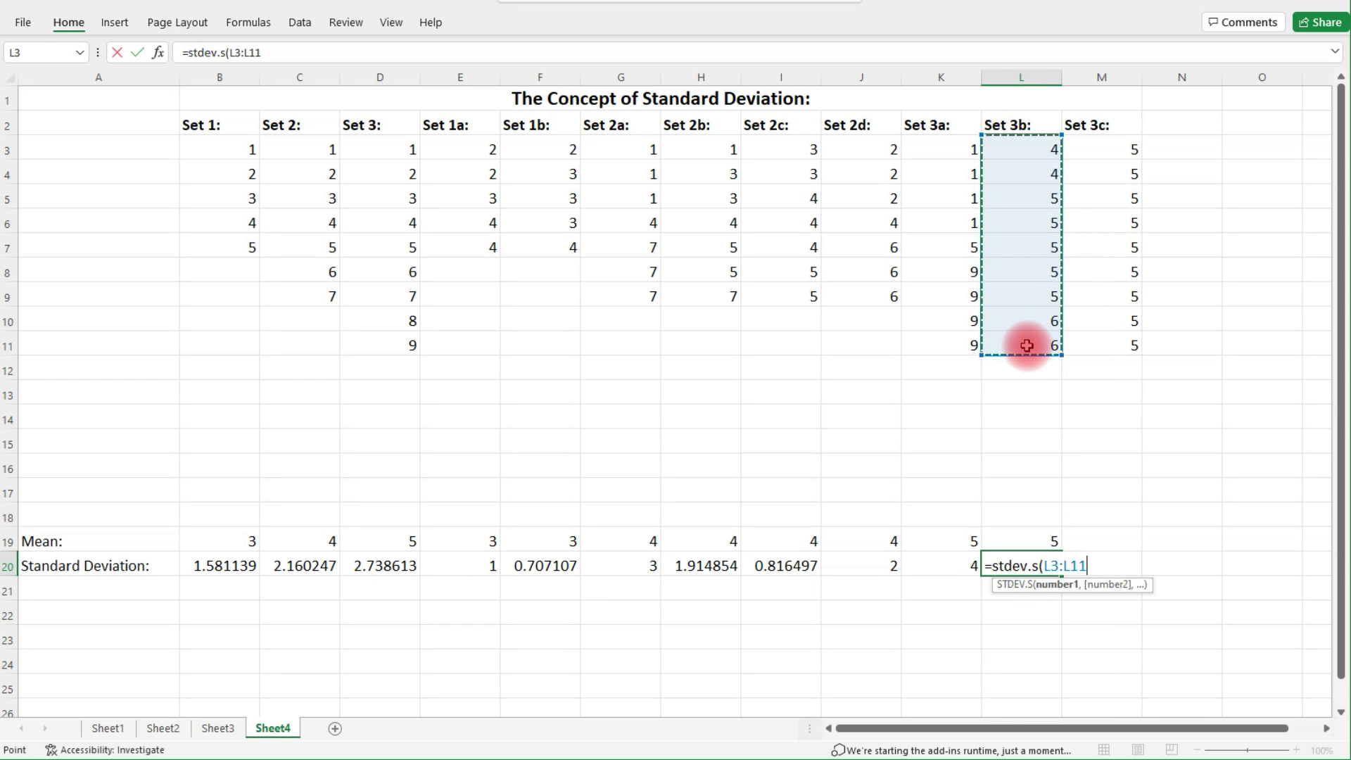
key("Return")
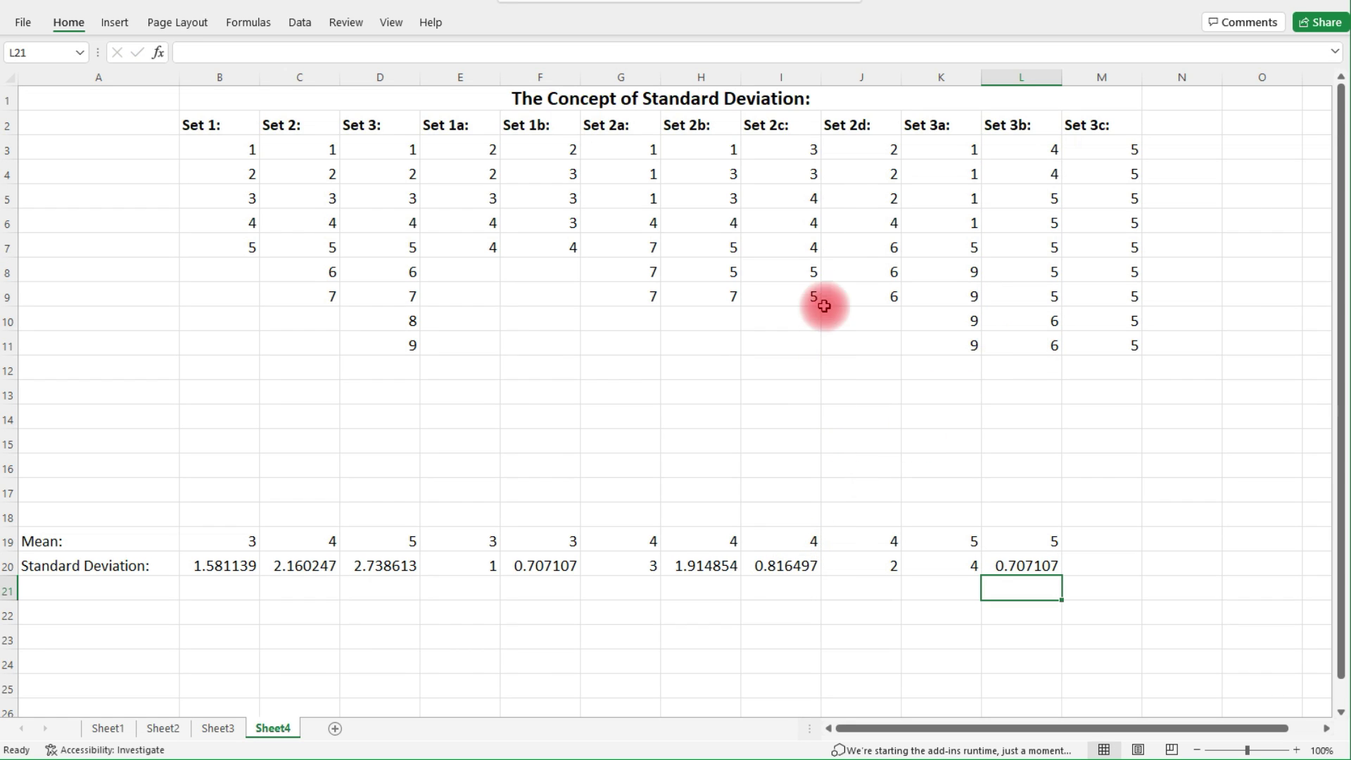
left_click_drag(806, 146, 797, 294)
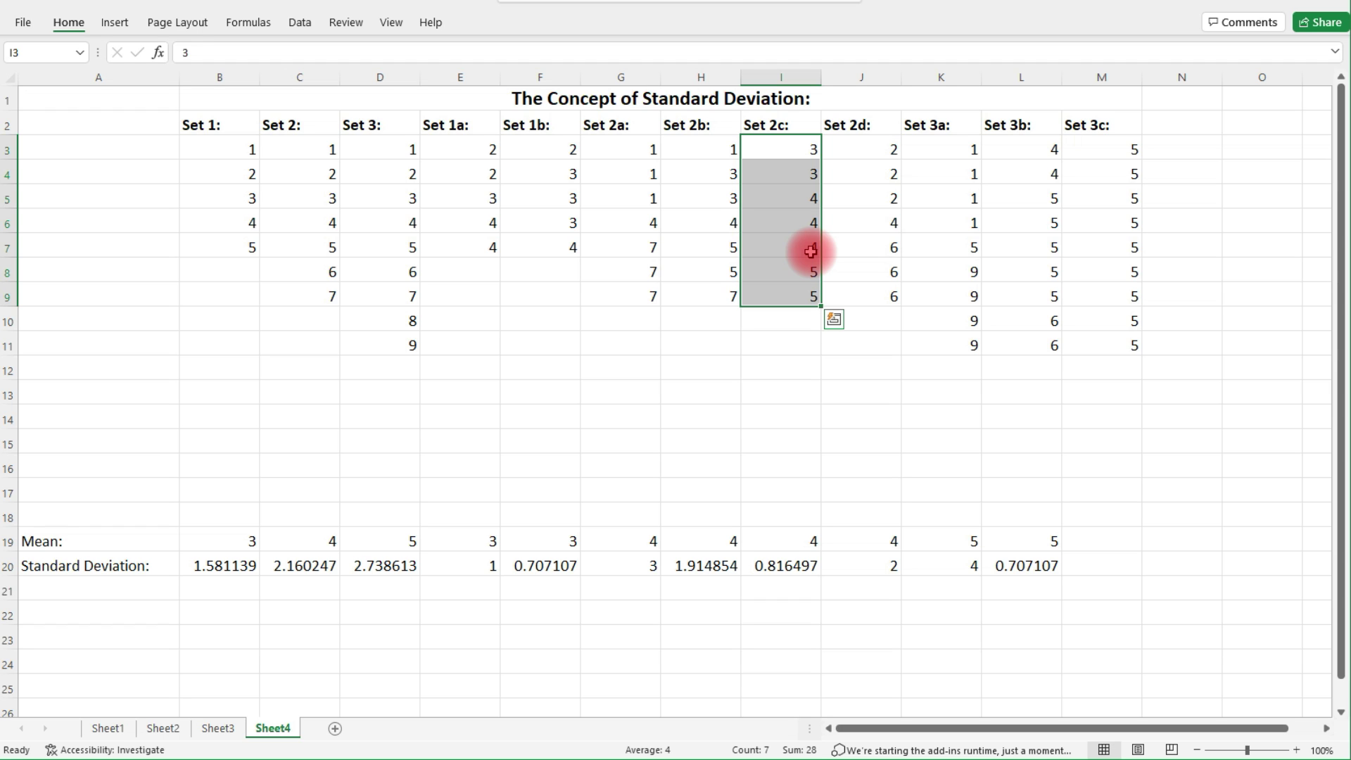
left_click(803, 567)
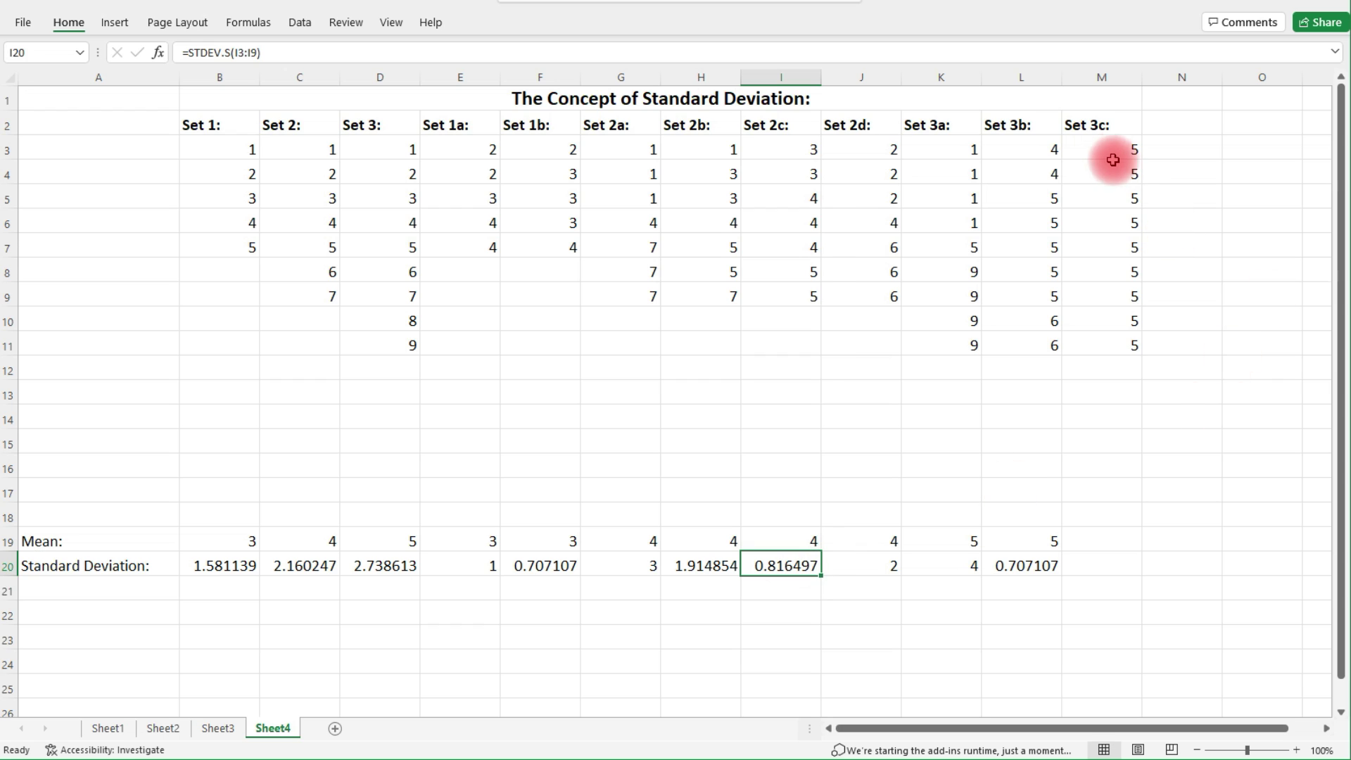
left_click_drag(1110, 149, 1101, 345)
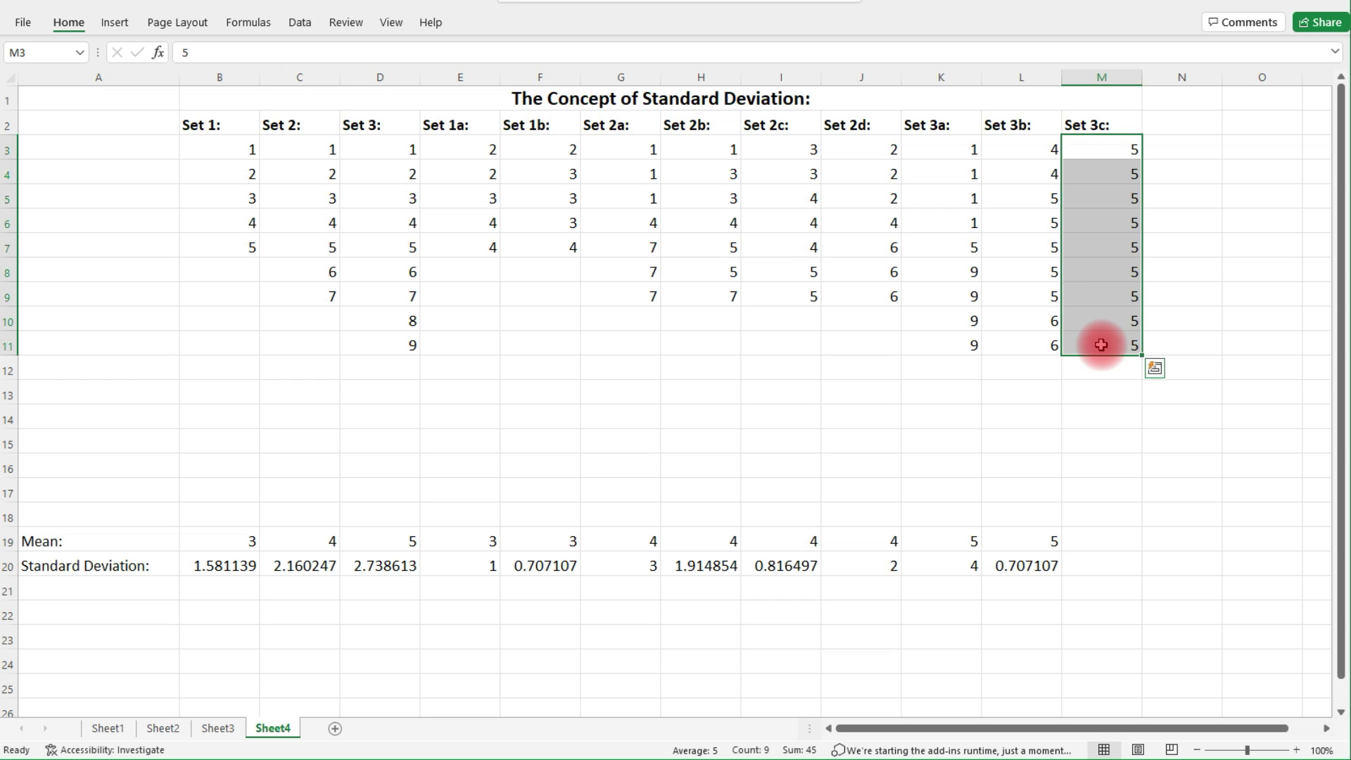
Step: Enter =STDEV.S(M3:M11) in M20 to get Set 3c's standard deviation of 0
left_click(1114, 565)
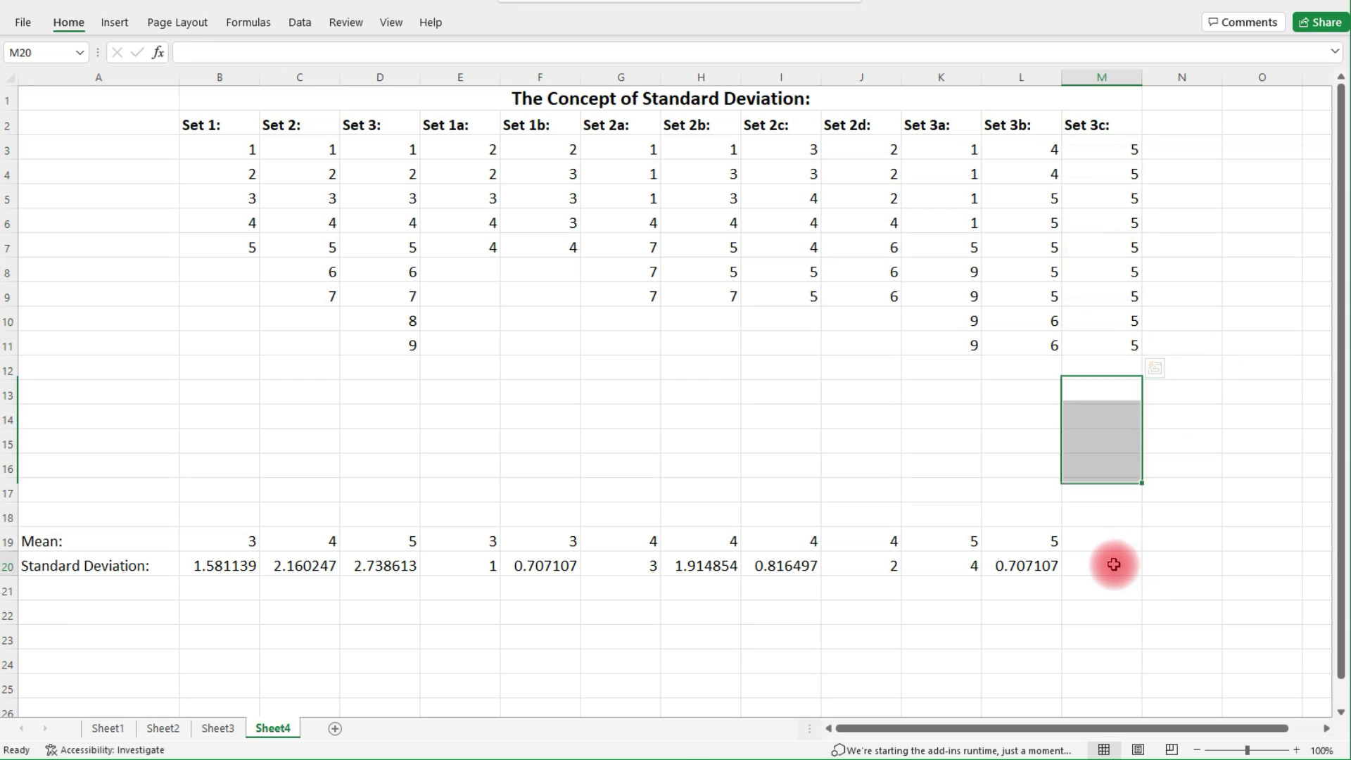
type("=stdev")
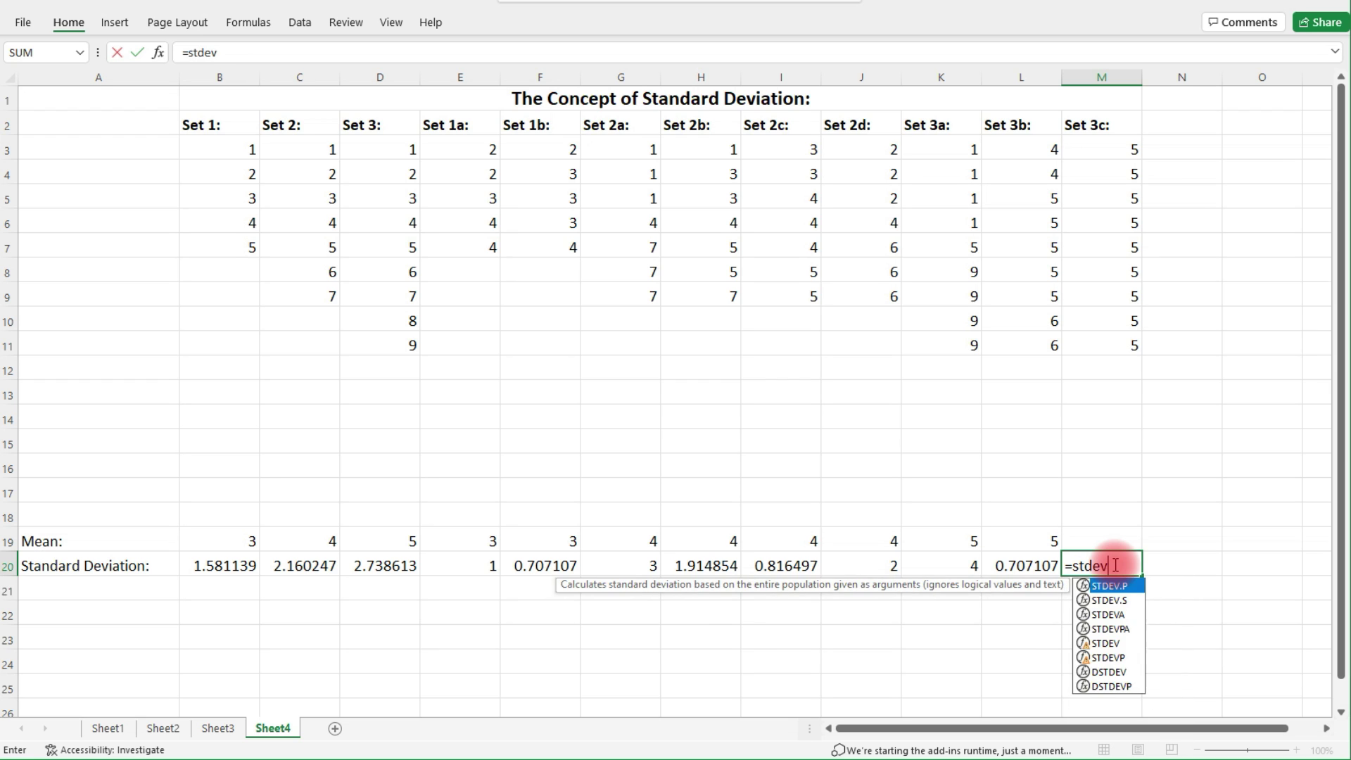
type(".s(")
left_click_drag(1101, 152, 1088, 346)
key("Return")
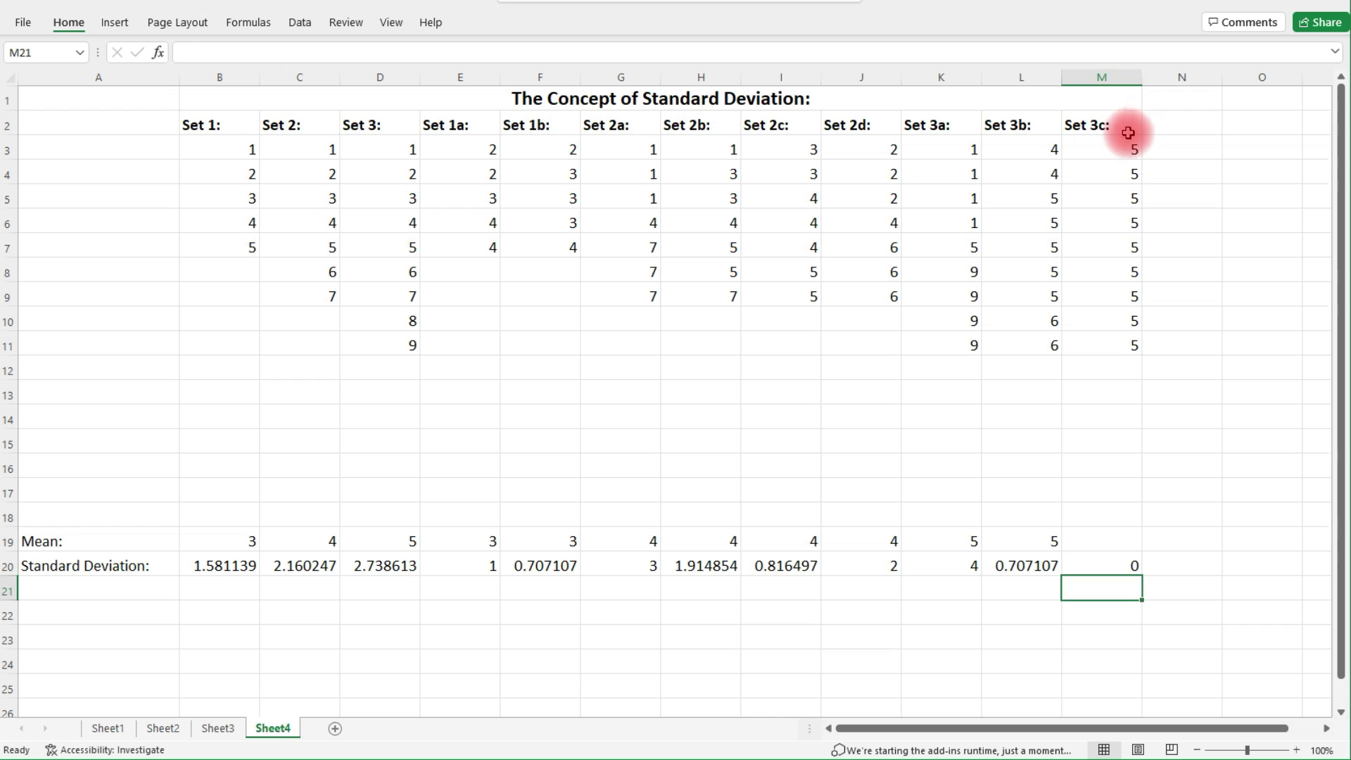
left_click_drag(1126, 146, 1103, 348)
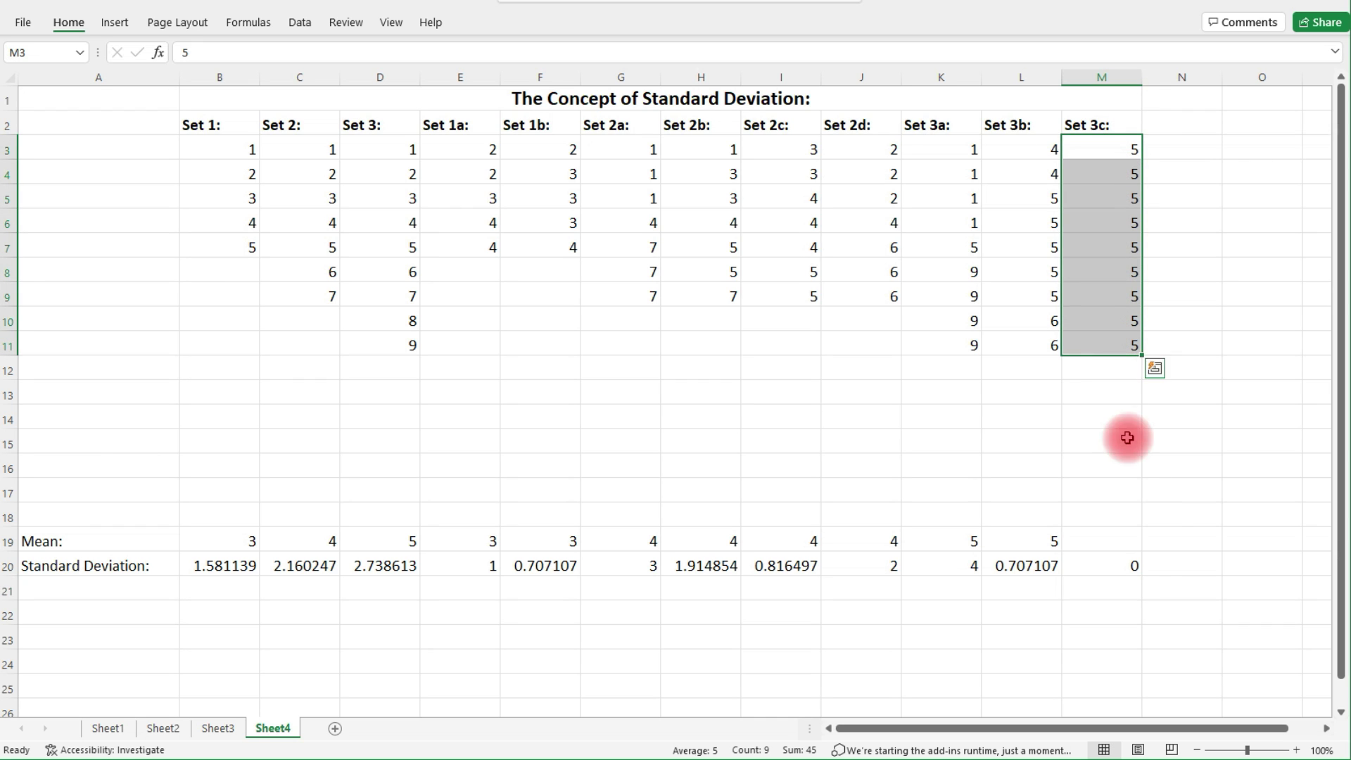
left_click(1131, 563)
key("ctrl+v")
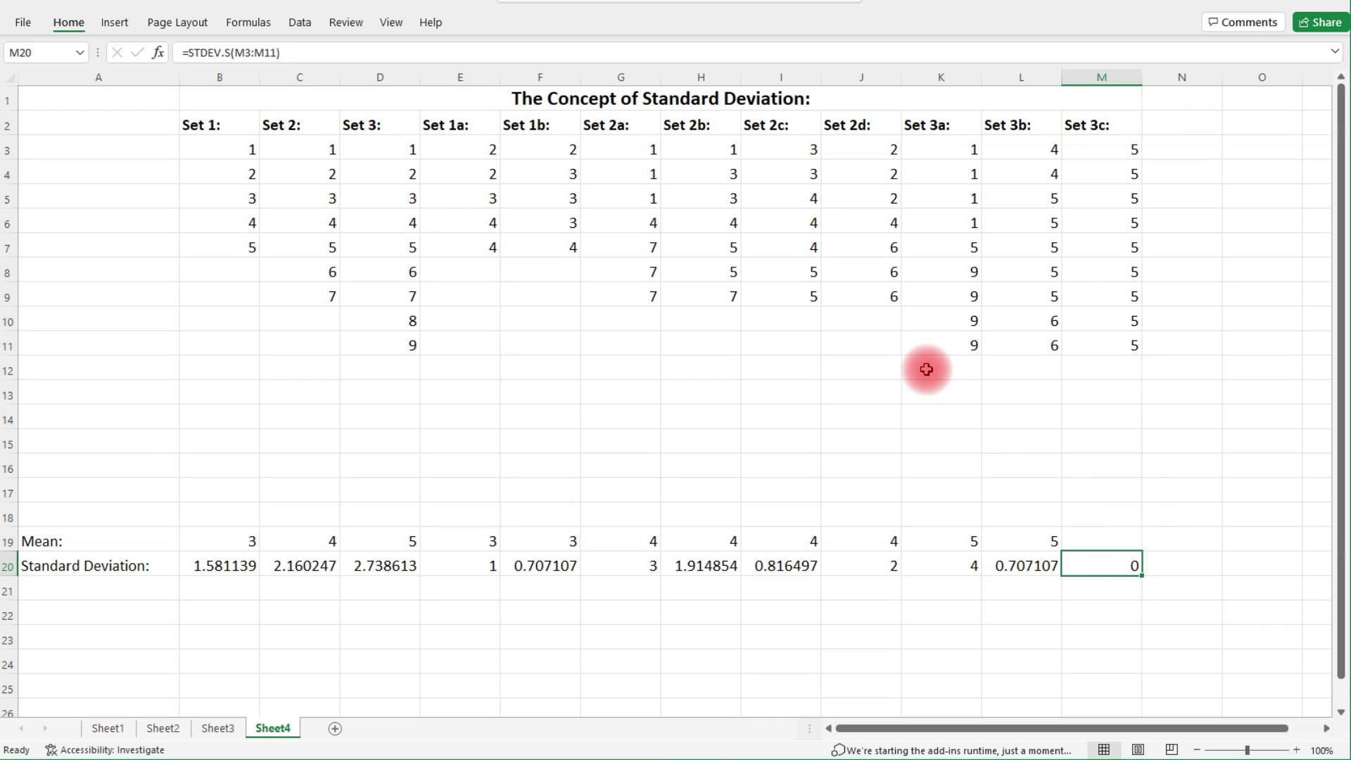
left_click_drag(1050, 150, 1043, 358)
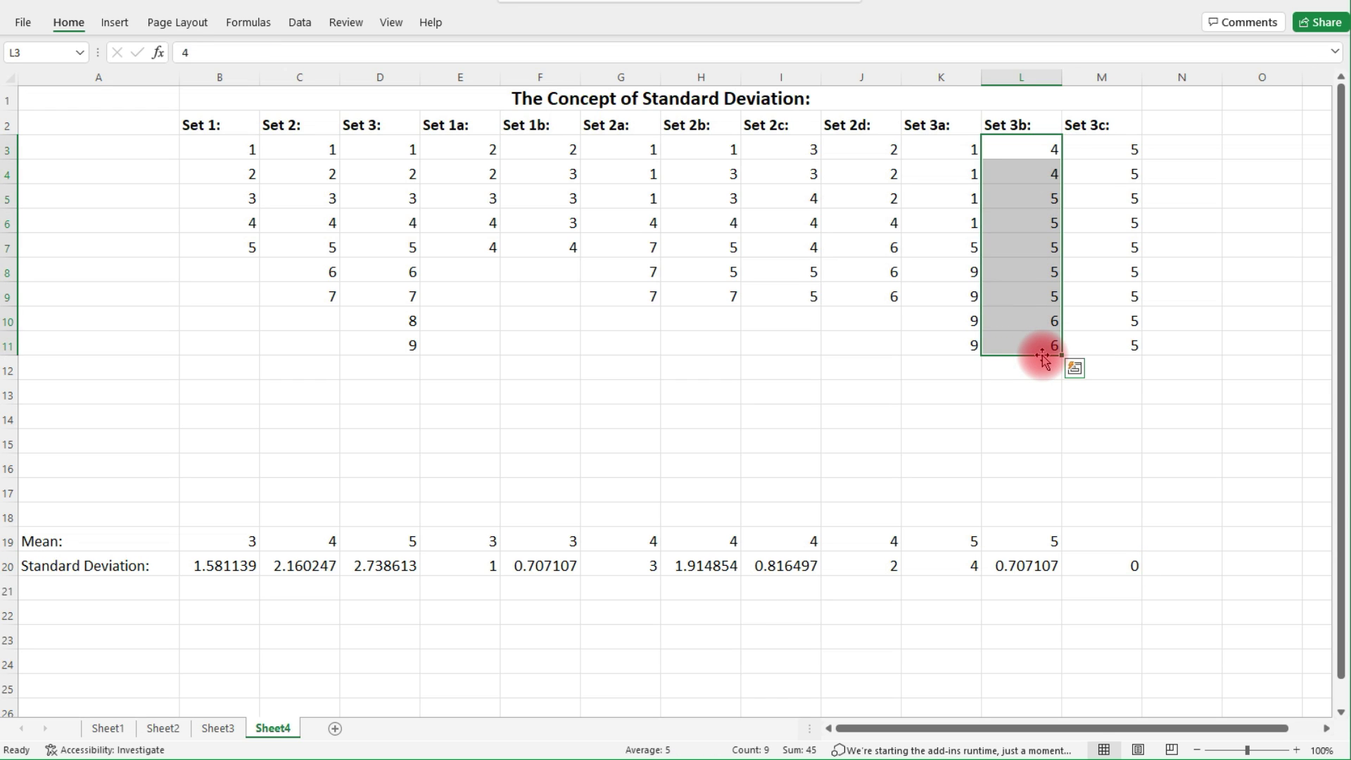
left_click(1029, 569)
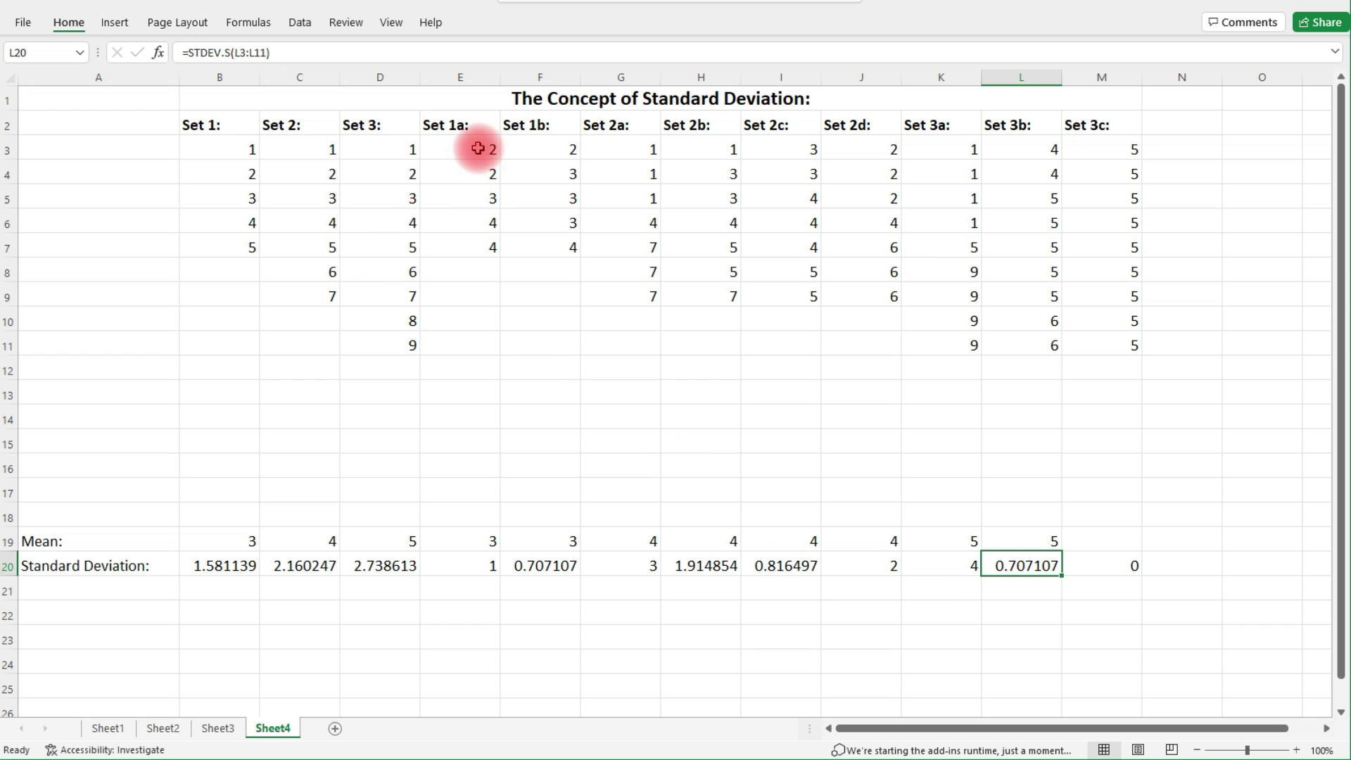
left_click(478, 198)
left_click(479, 148)
left_click_drag(479, 148, 461, 259)
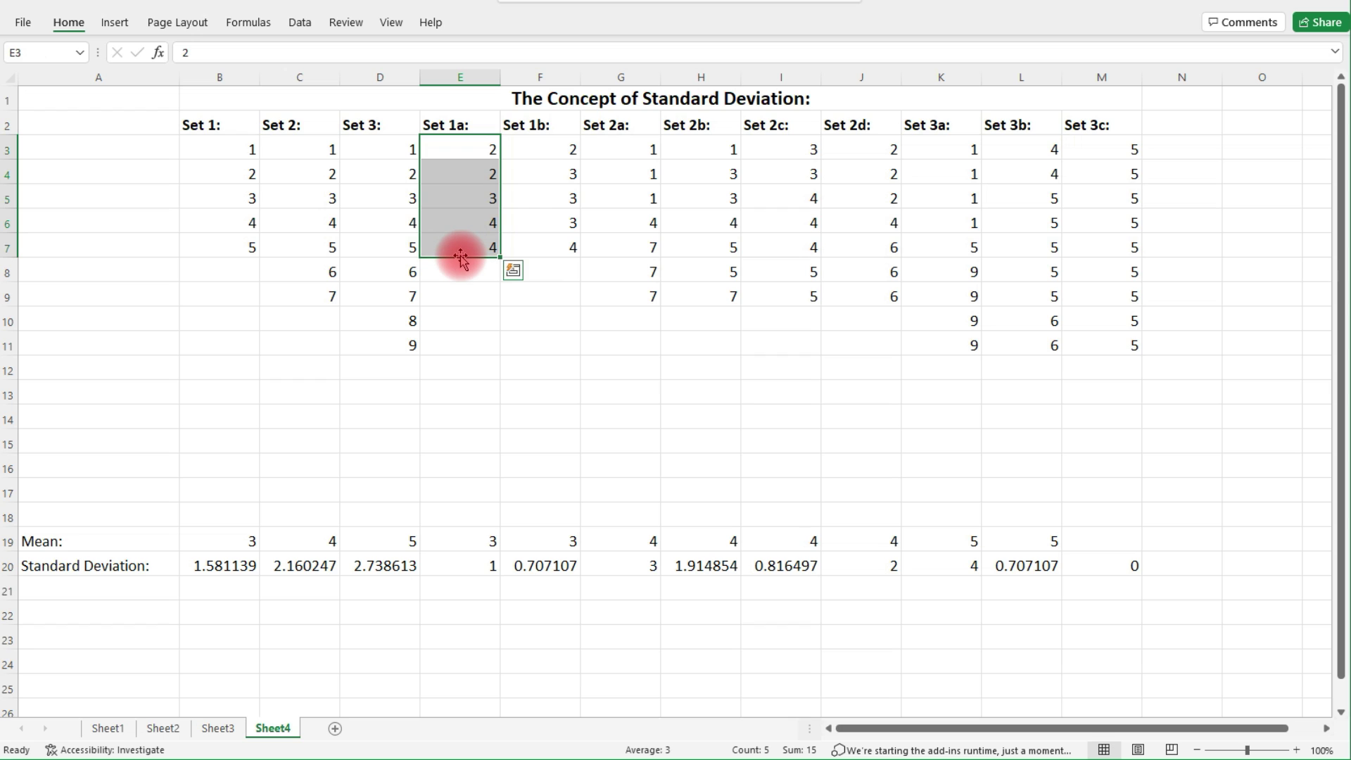
left_click(461, 572)
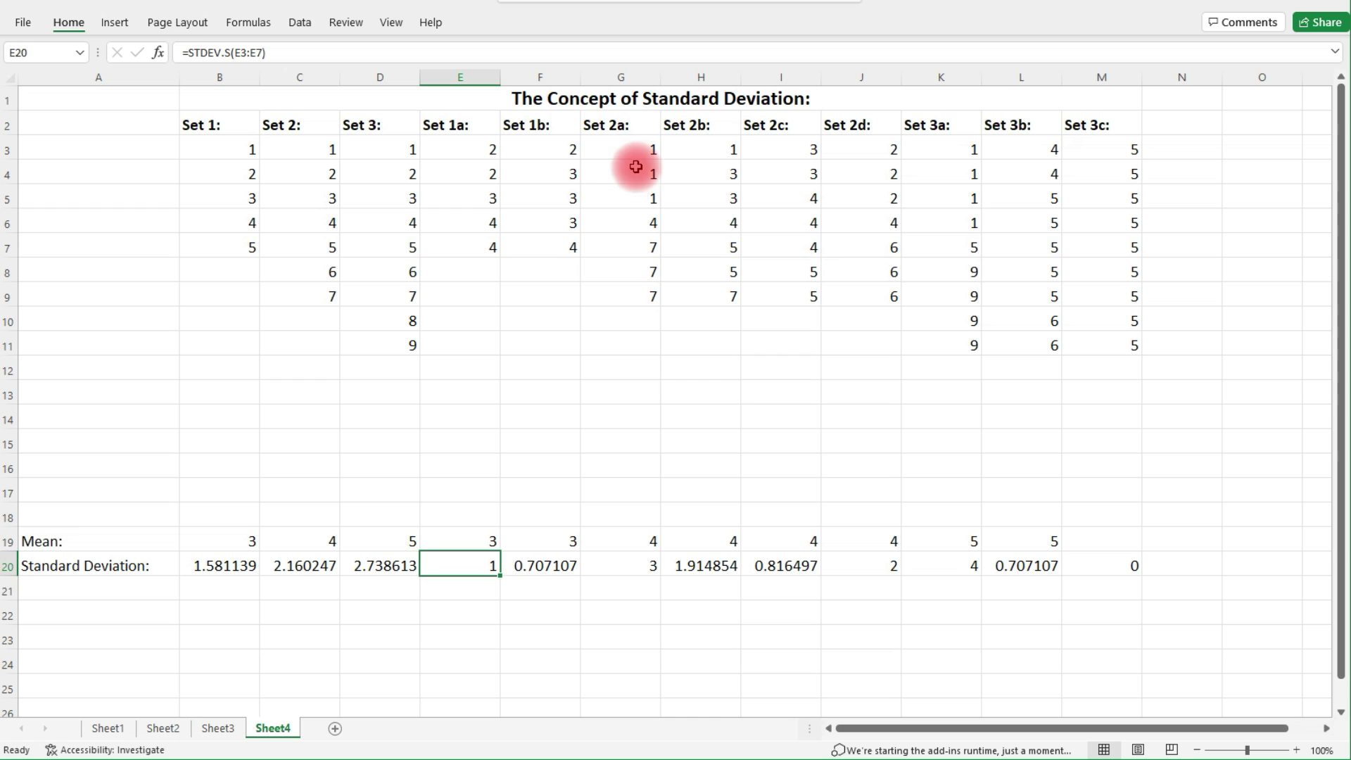
left_click_drag(627, 145, 616, 300)
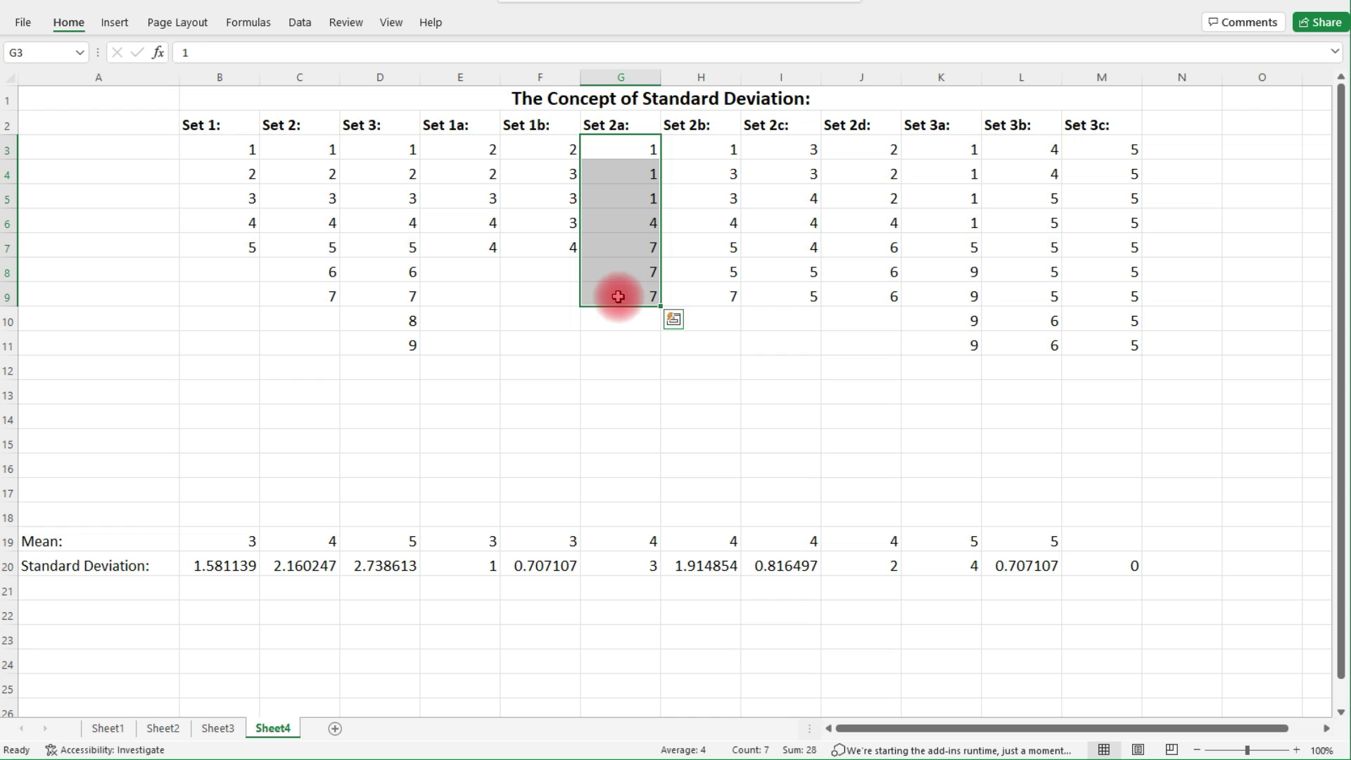
left_click(638, 567)
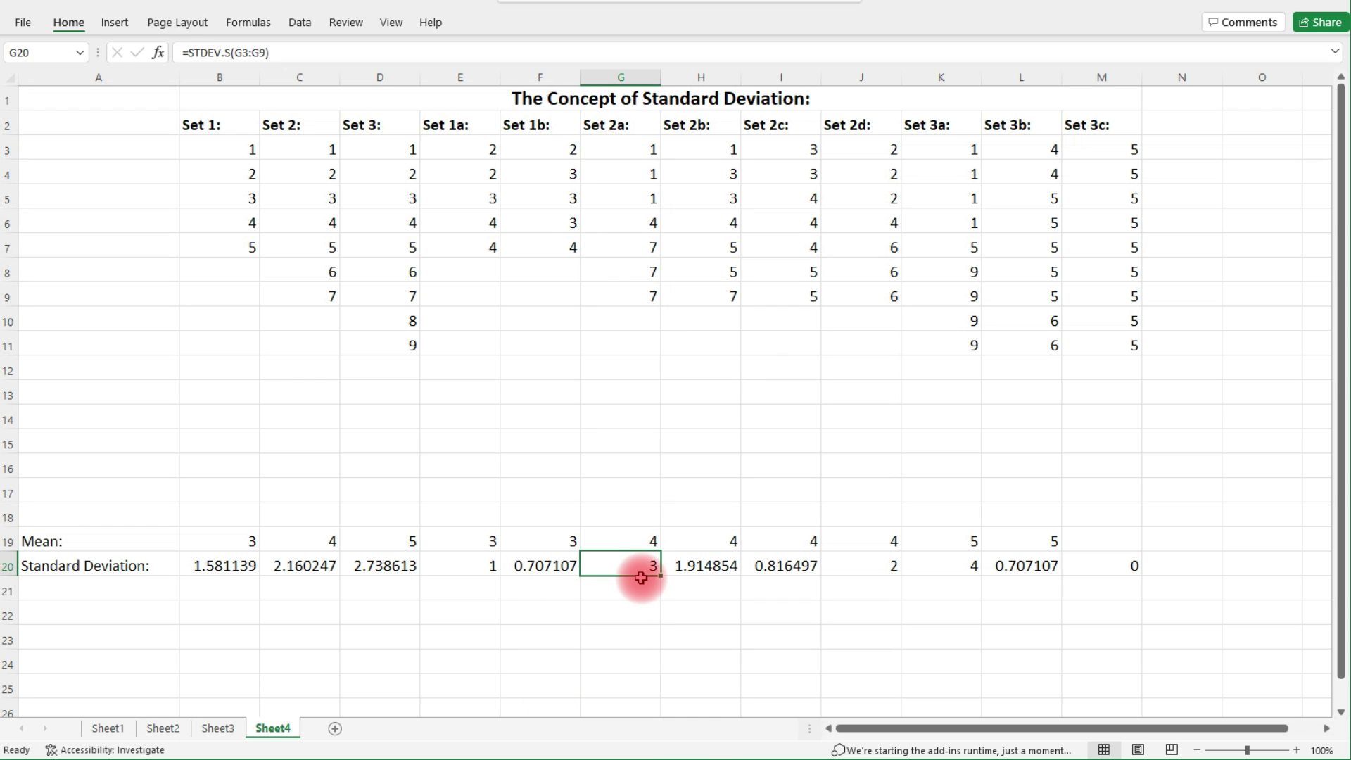
left_click_drag(863, 151, 868, 302)
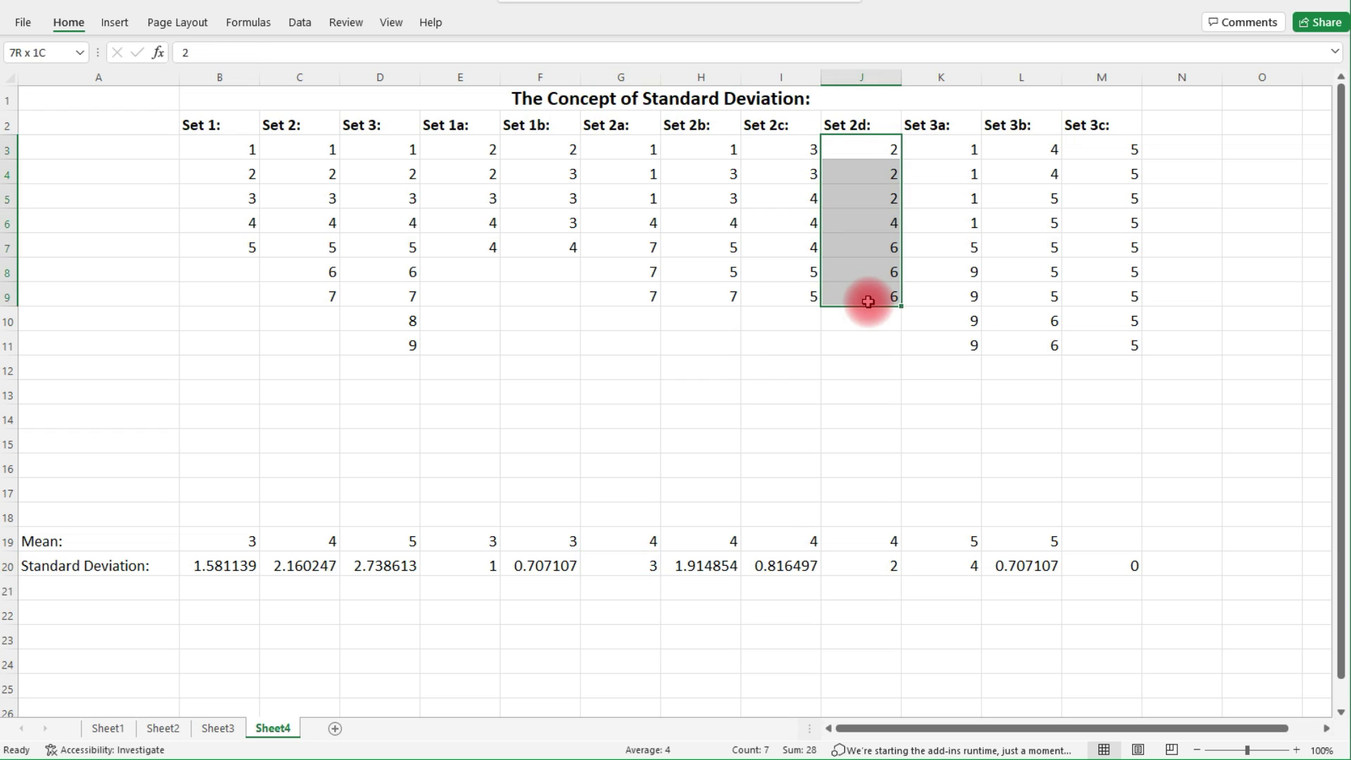
left_click(865, 556)
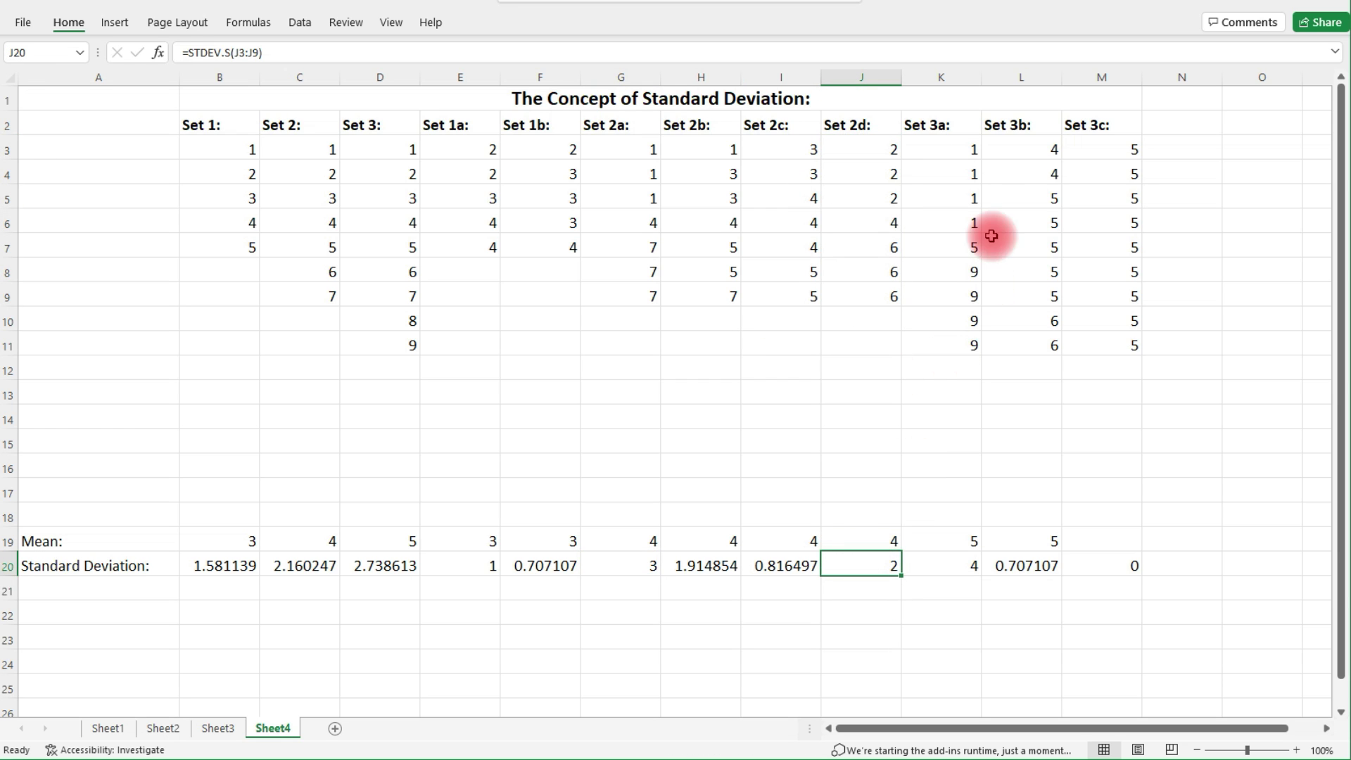
left_click_drag(959, 151, 979, 349)
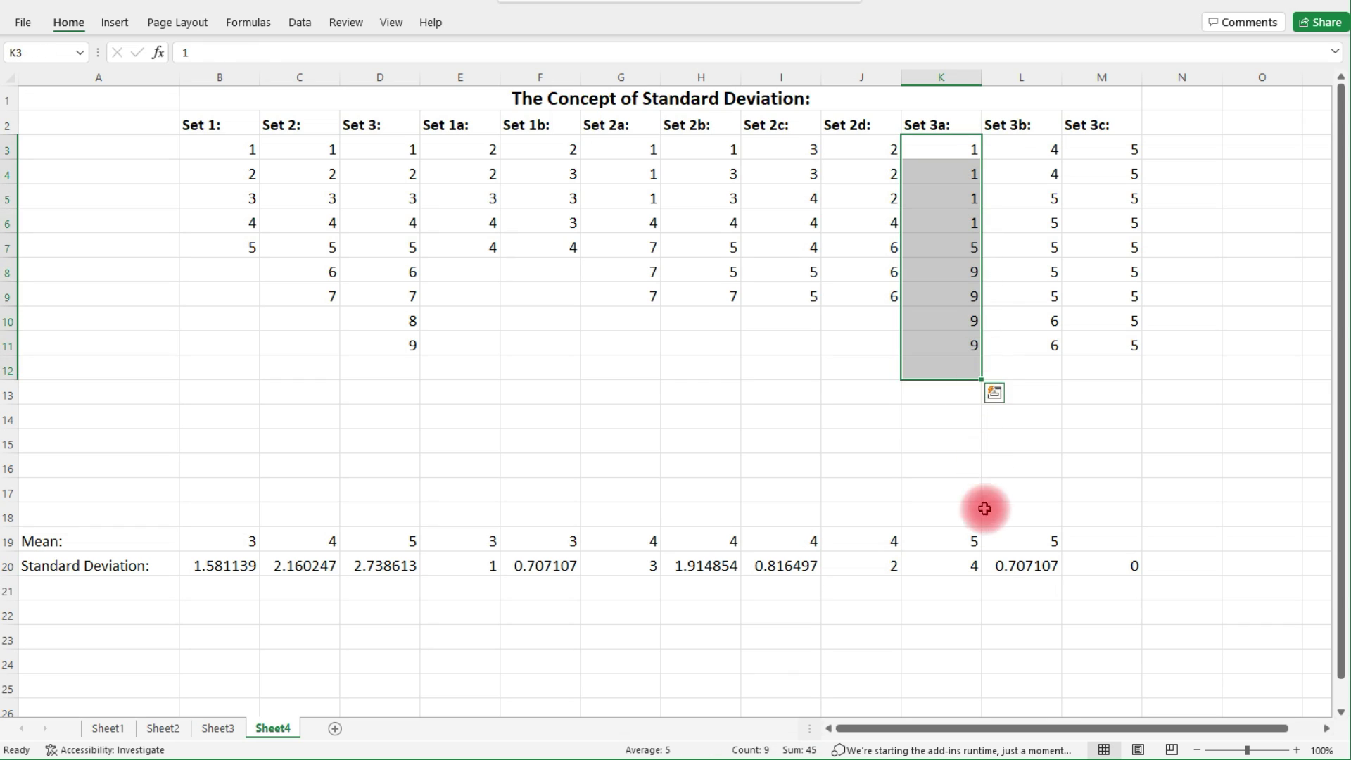
left_click(972, 566)
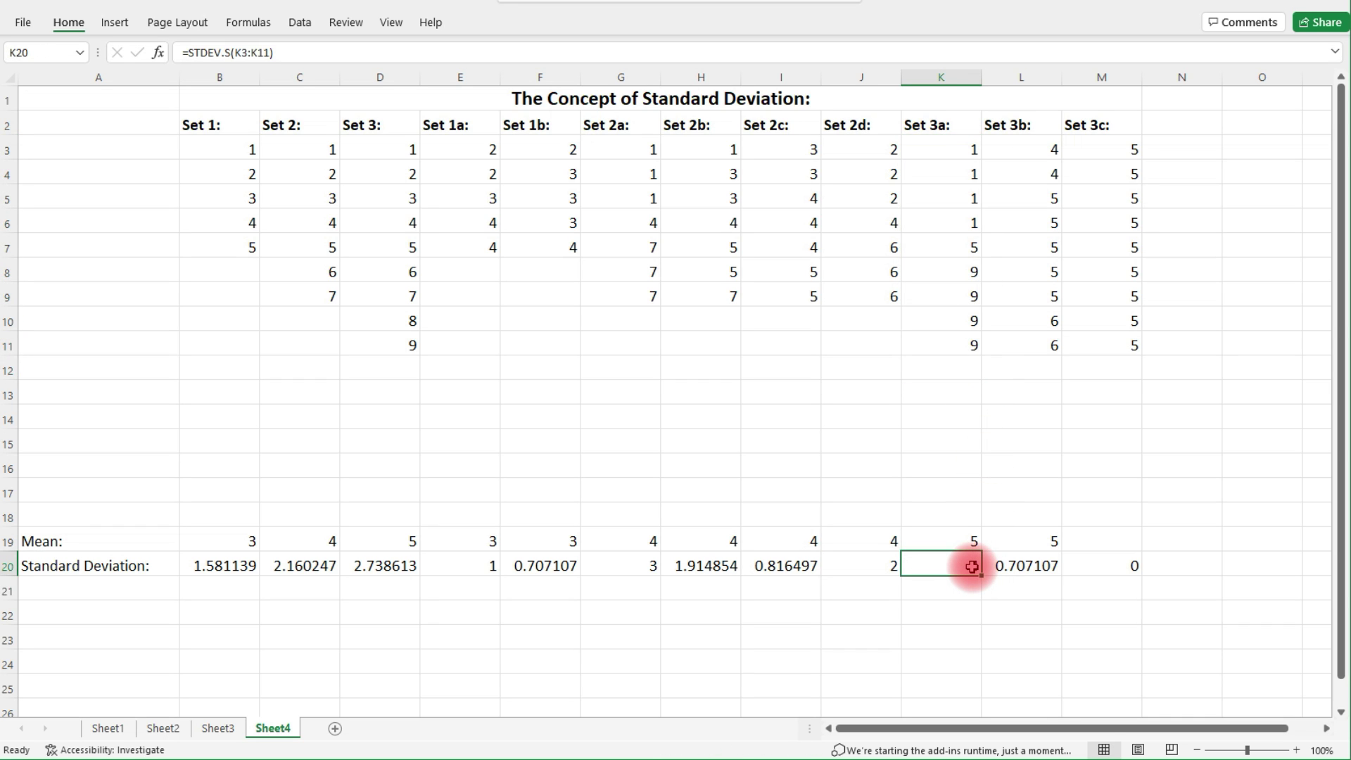